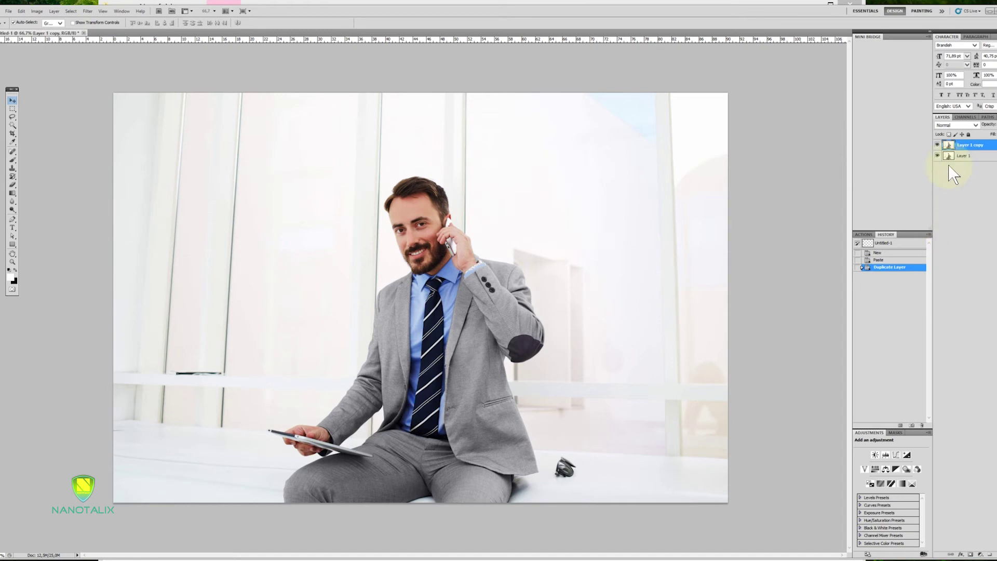
Step: Hide Layer 1 and draw a white rectangle shape above it that extends past the whole canvas
click(938, 155)
click(948, 156)
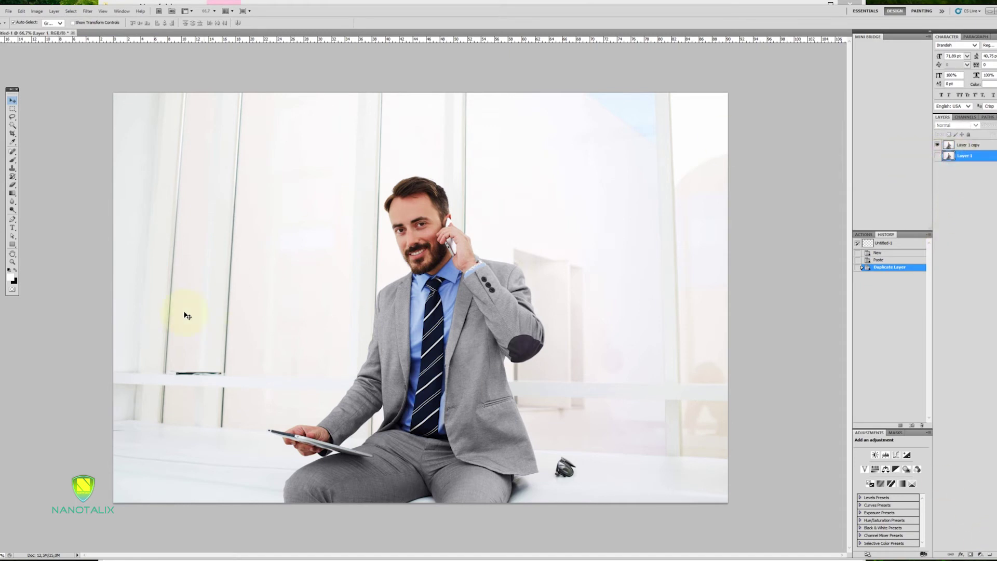
click(12, 244)
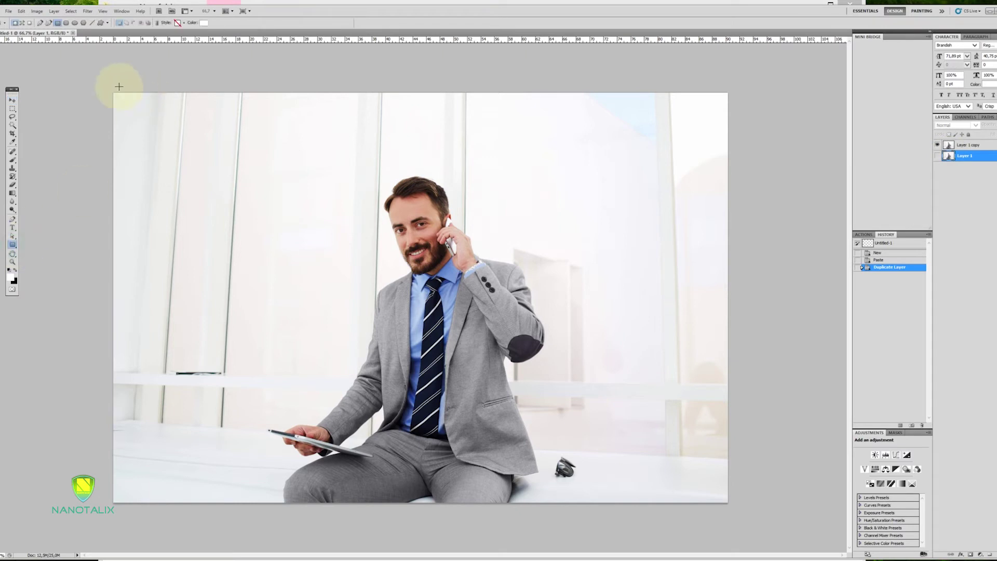
drag(104, 85, 756, 515)
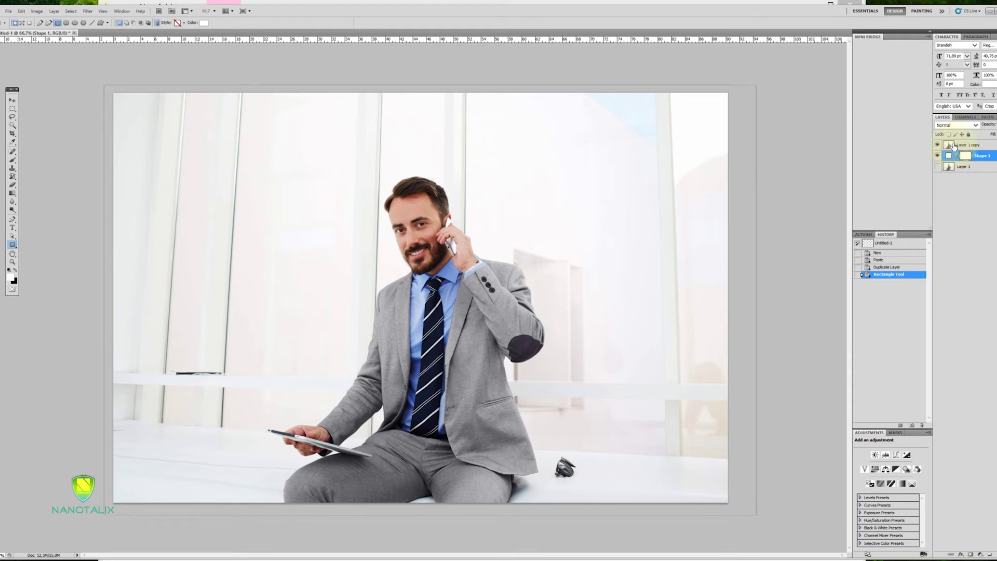
Step: Make Layer 1 copy active and set the Pen tool to draw paths instead of shape layers
click(956, 146)
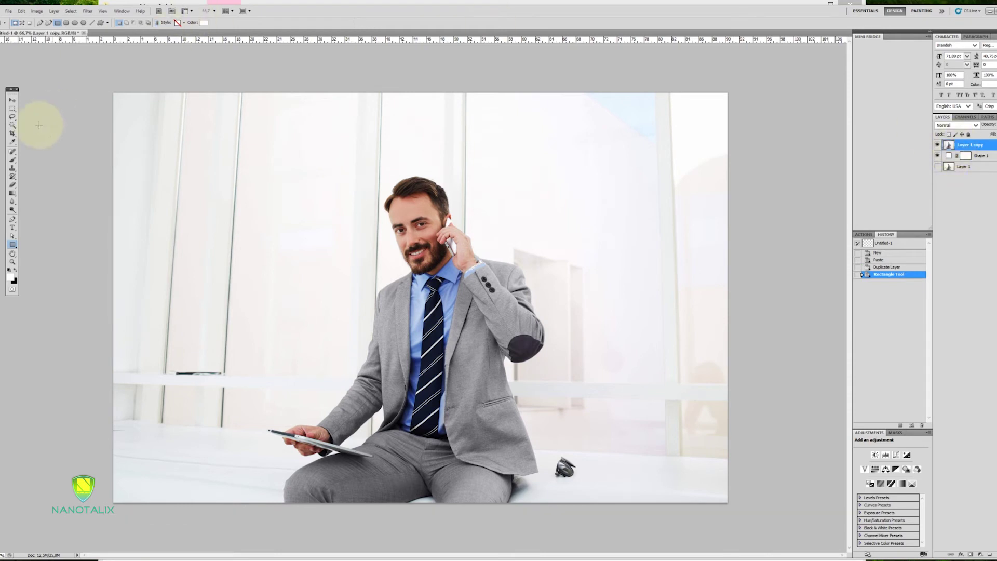
click(13, 100)
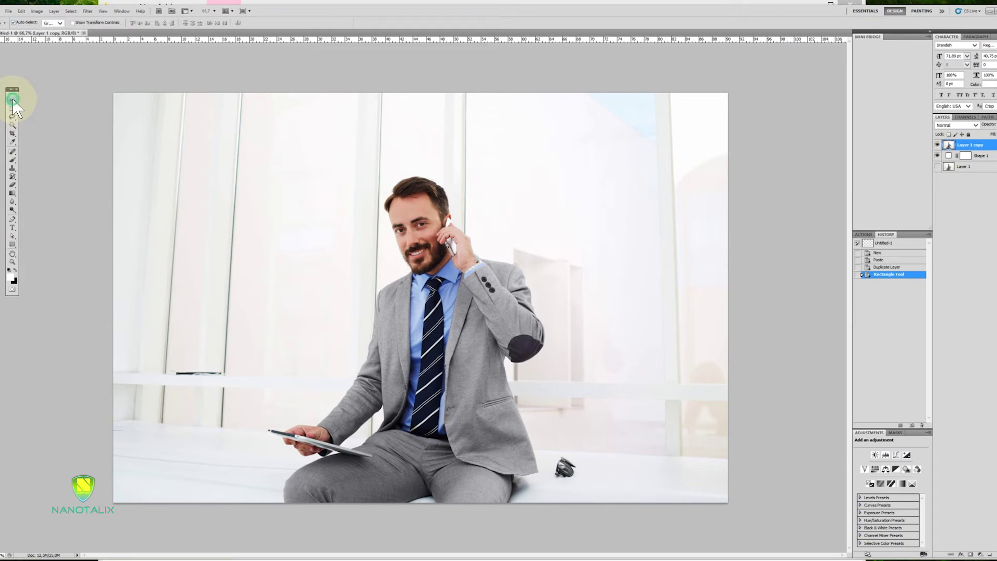
click(12, 220)
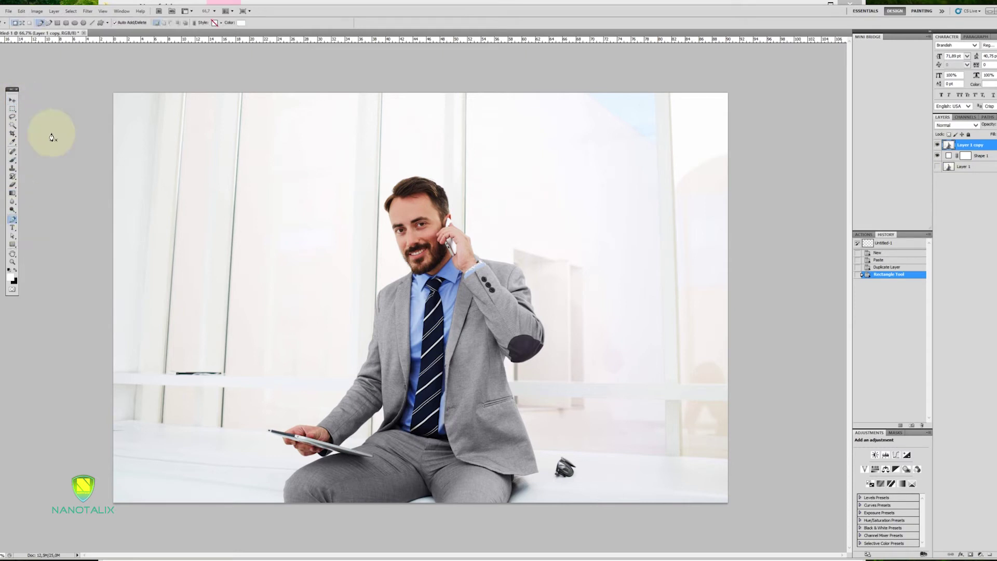
click(48, 23)
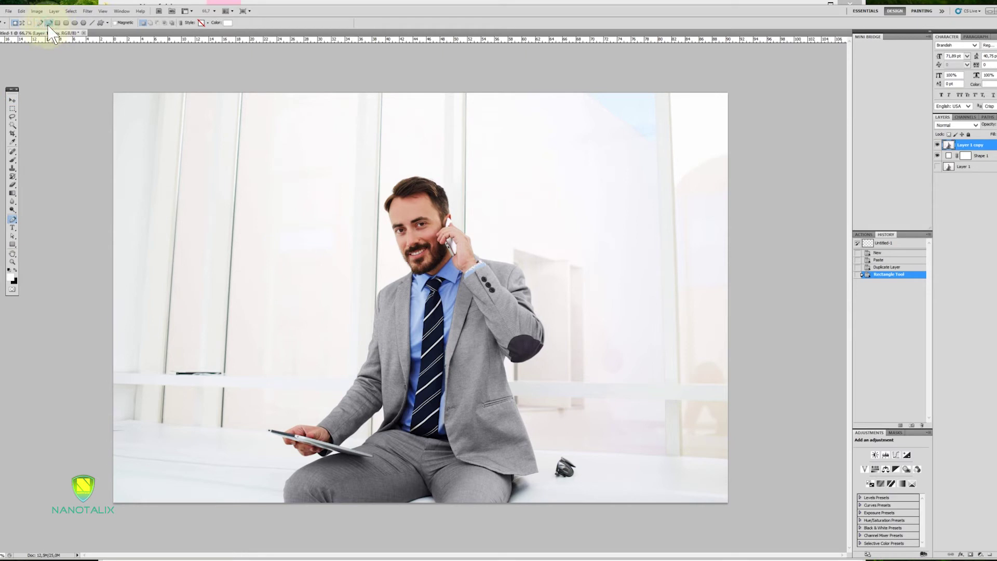
click(22, 23)
click(40, 23)
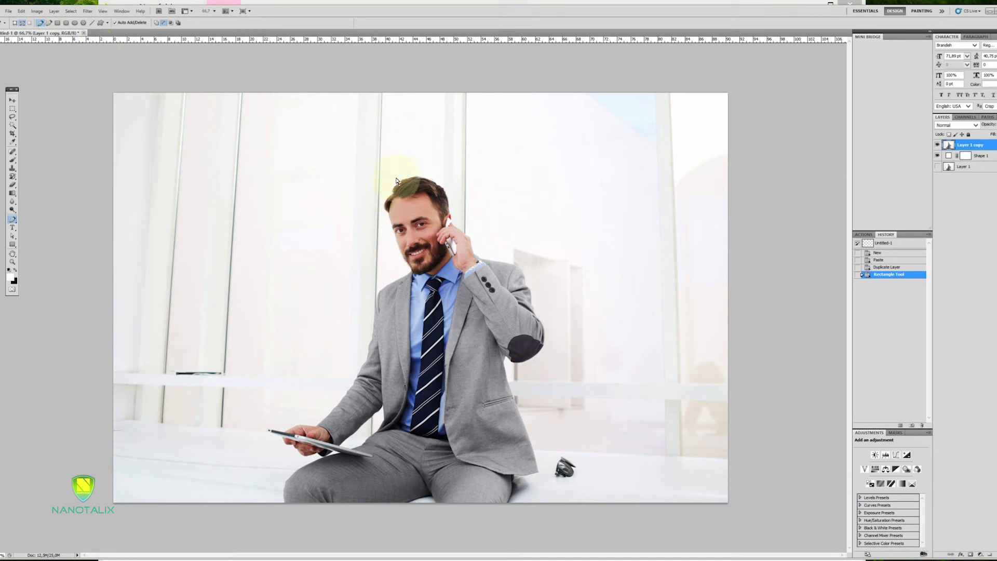
Step: Start a pen path at the hair above the man's forehead and curve it down to the temple, ending in a corner anchor
key(ctrl+plus)
key(ctrl+plus)
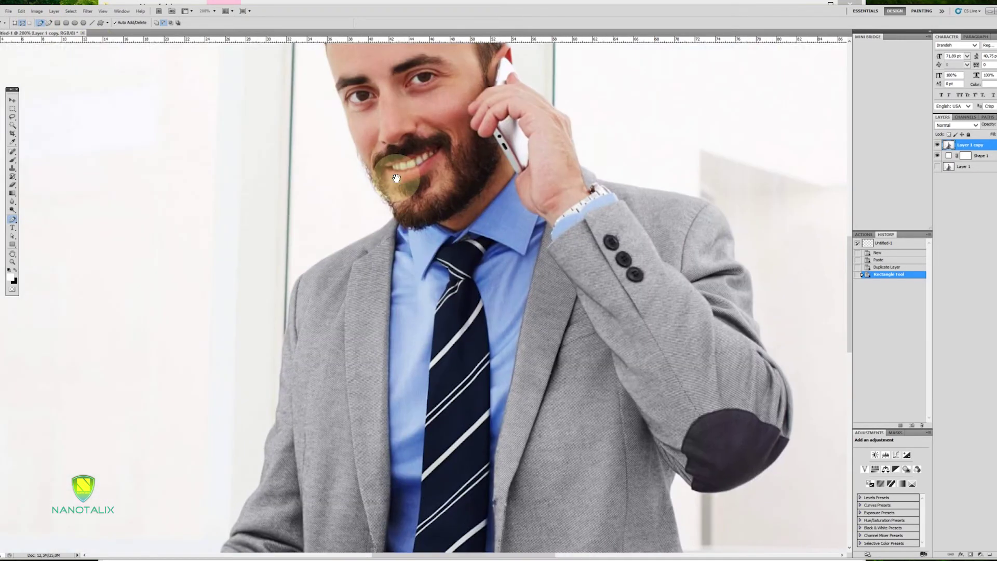
drag(445, 123, 393, 421)
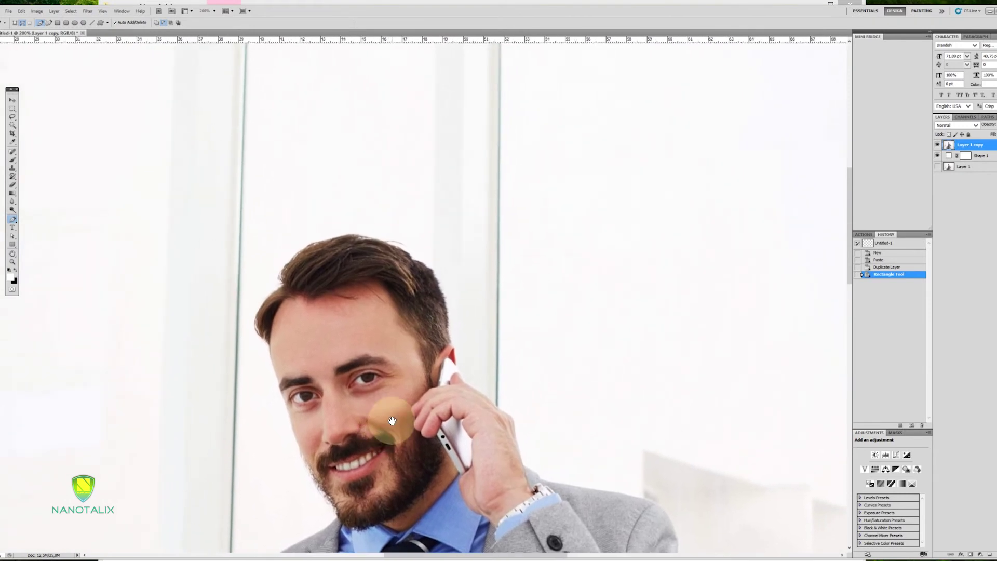
ctrl+click(429, 259)
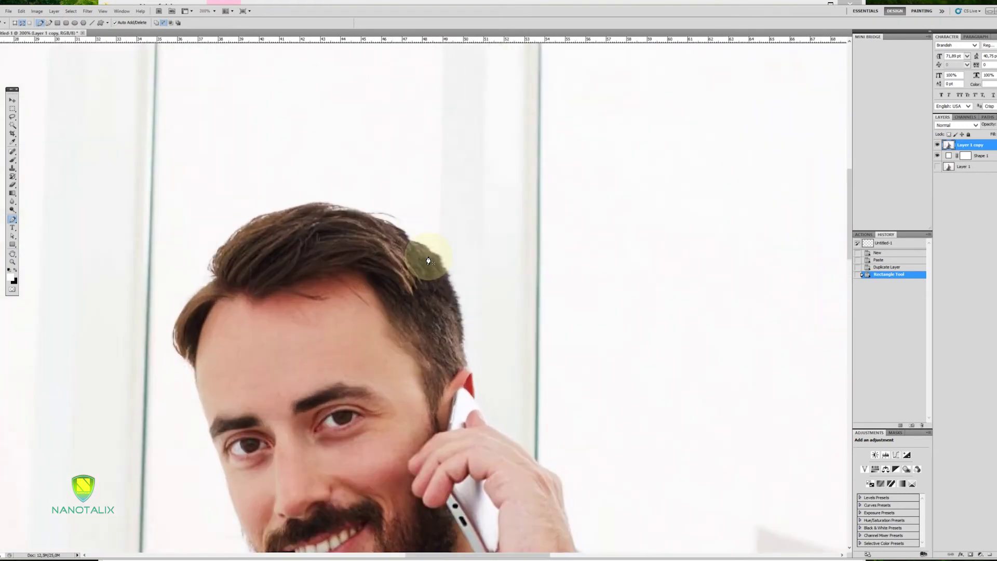
click(215, 283)
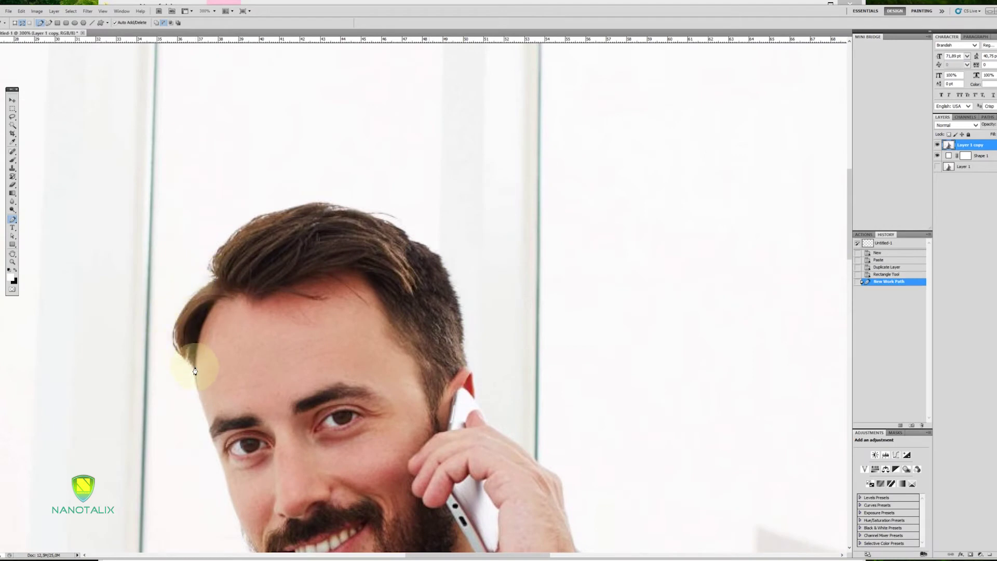
drag(195, 371, 253, 403)
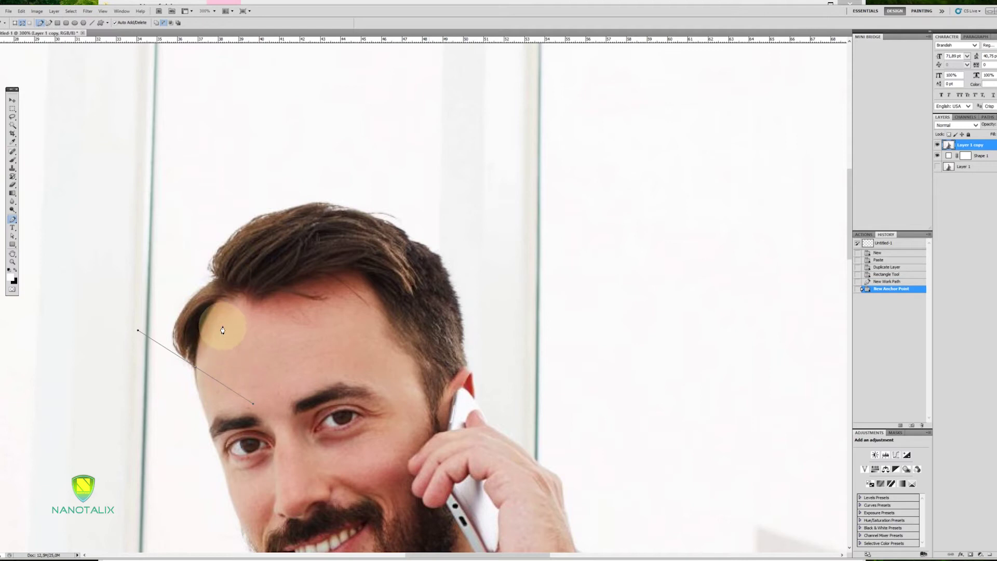
click(196, 369)
Step: Continue the path from the temple past the eye and along the cheek to where the beard begins
drag(211, 385, 336, 211)
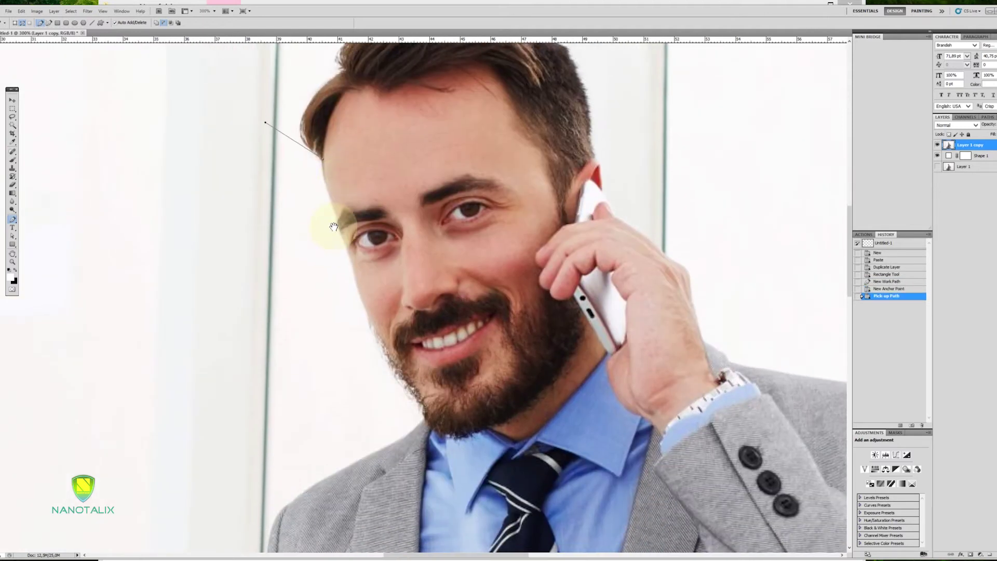
scroll(338, 214, down, 2)
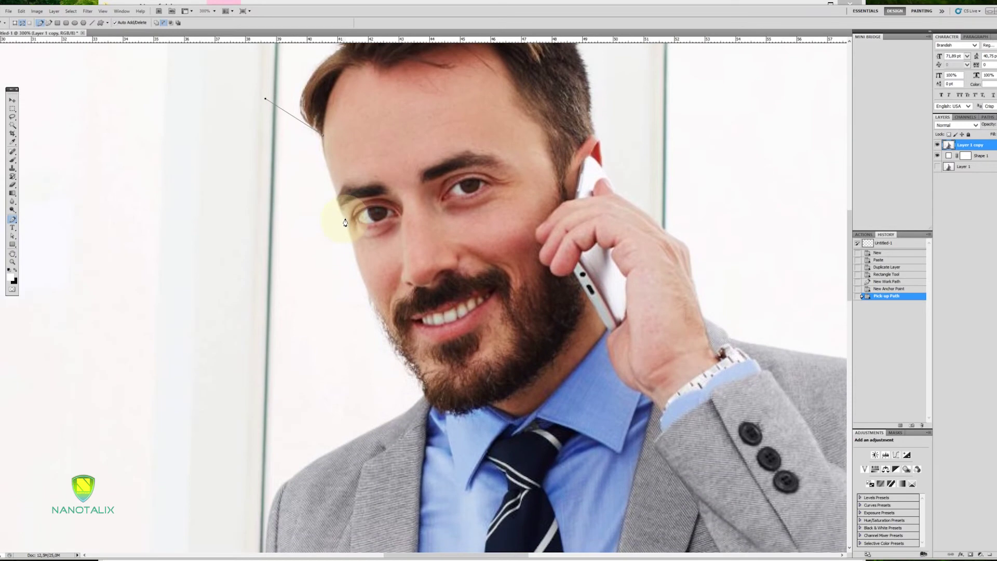
click(344, 221)
drag(361, 252, 365, 263)
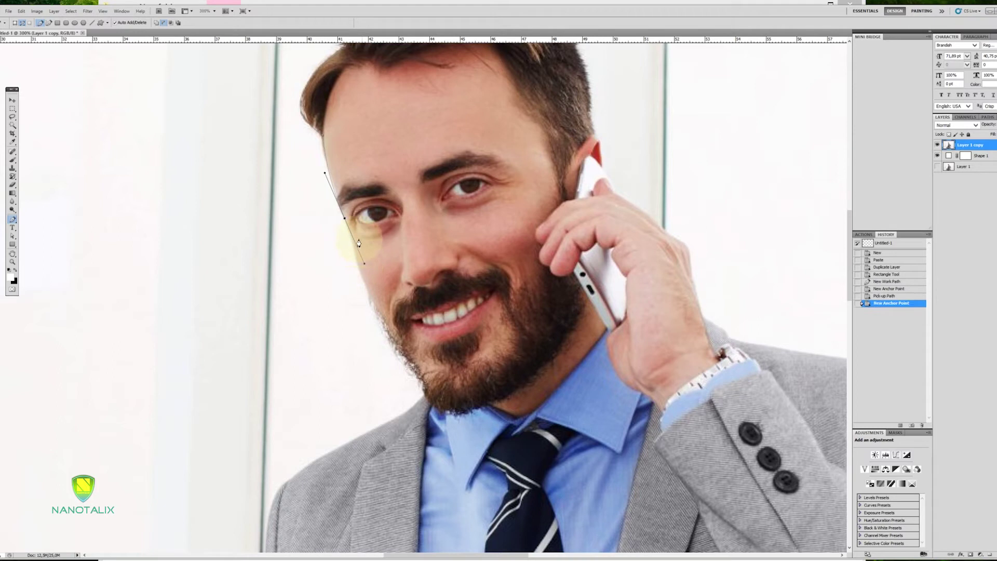
click(345, 220)
drag(358, 269, 356, 278)
click(359, 276)
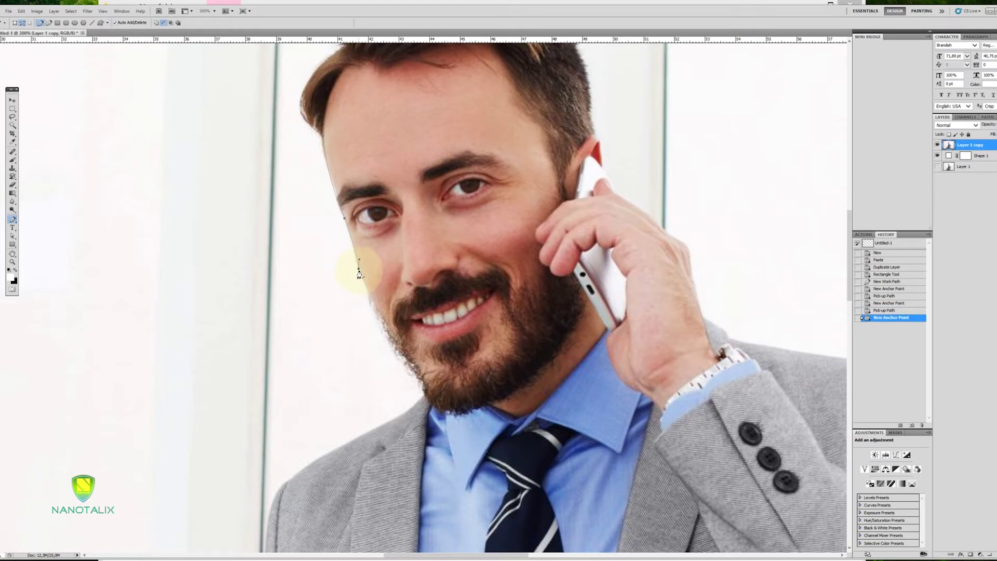
click(359, 269)
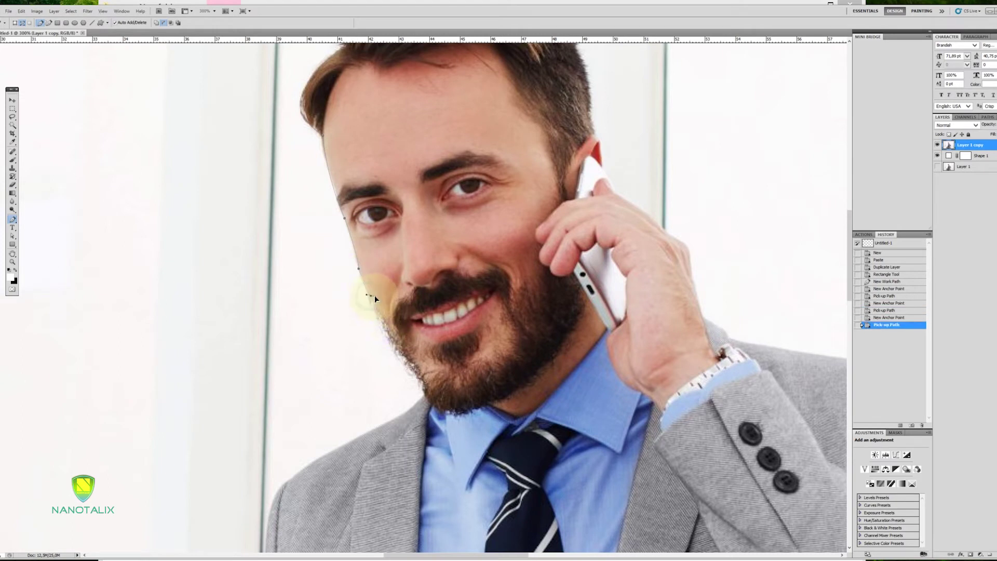
click(369, 297)
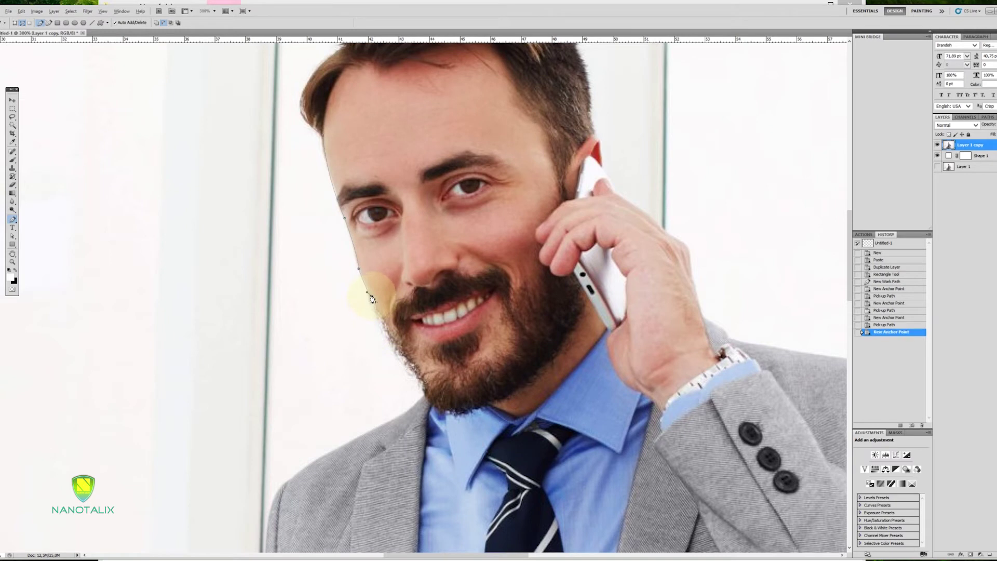
click(369, 296)
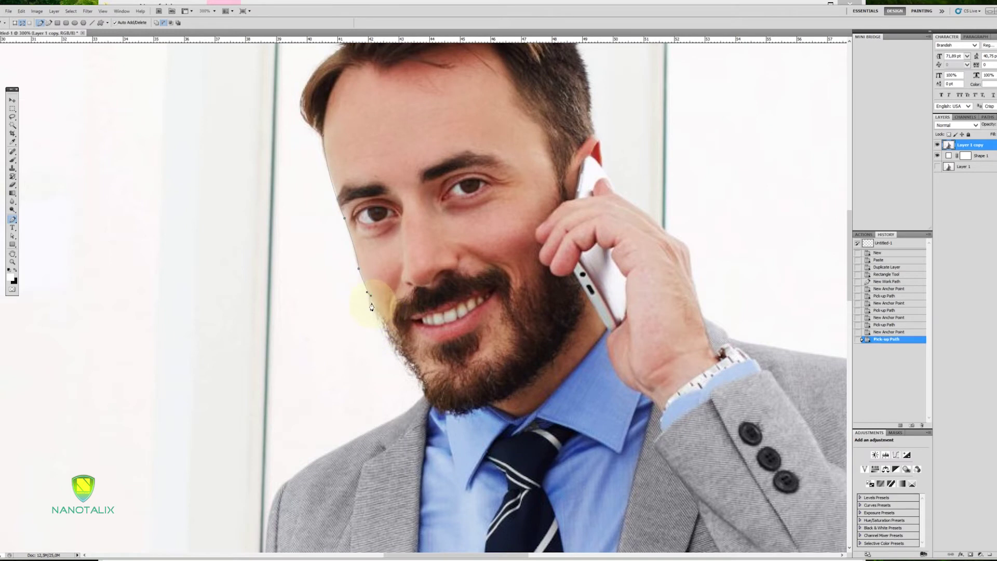
Step: Trace the outer edge of the beard with closely spaced anchor points down to the chin and jacket collar
click(375, 308)
click(378, 314)
click(381, 320)
click(384, 326)
key(ctrl+z)
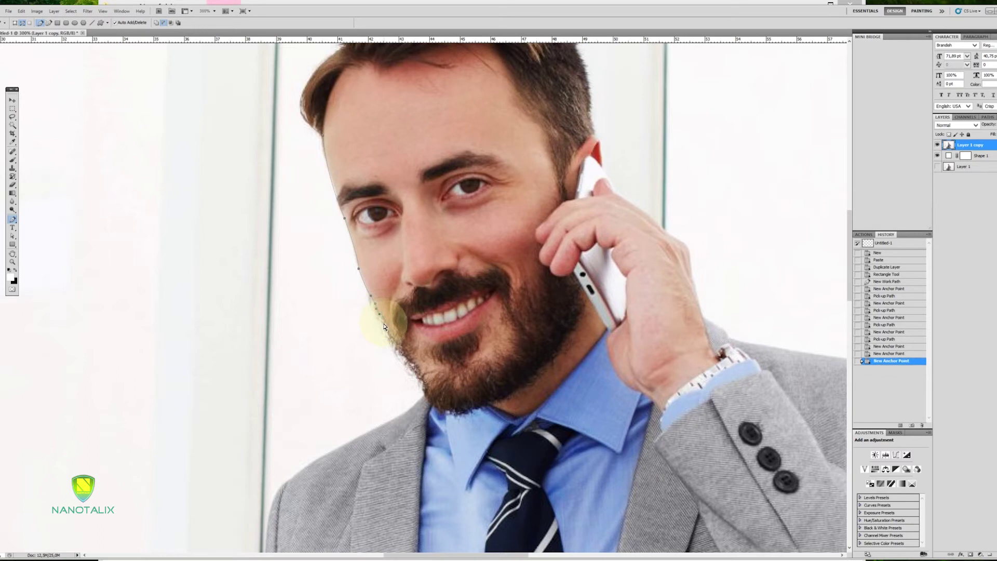
click(383, 327)
click(386, 331)
click(390, 336)
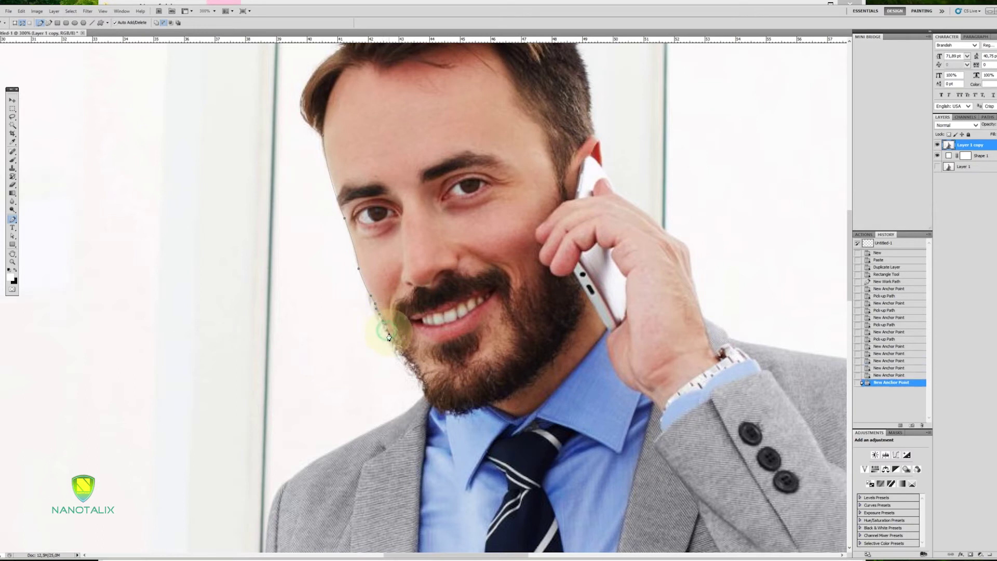
click(393, 343)
click(396, 347)
click(400, 353)
click(401, 355)
click(403, 359)
click(407, 363)
click(410, 367)
click(418, 372)
click(416, 372)
click(419, 378)
click(422, 385)
click(427, 392)
Step: Extend the path from the chin onto the jacket collar and along the start of the shoulder line
click(423, 396)
click(418, 407)
click(411, 419)
drag(411, 420, 478, 301)
click(470, 308)
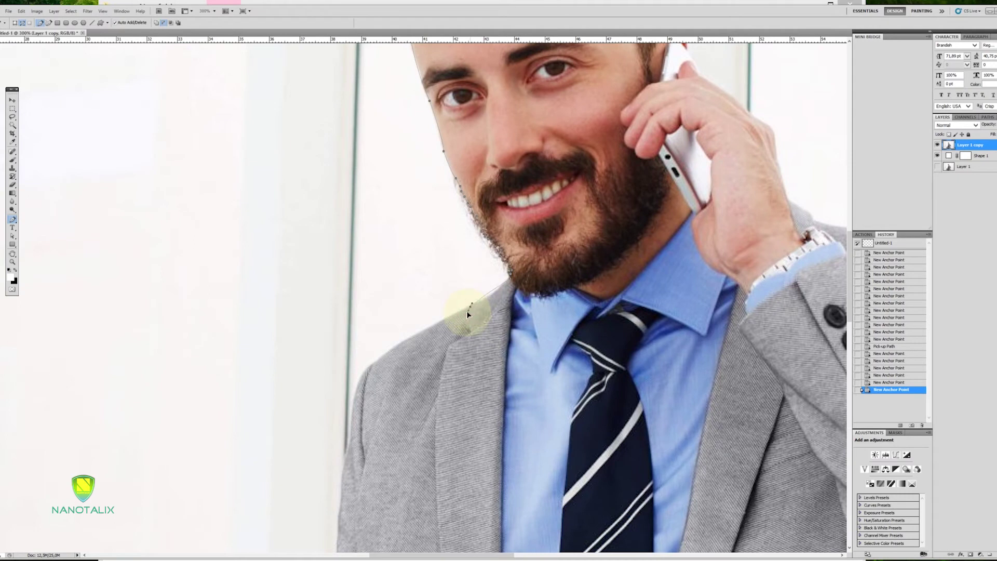
click(470, 307)
click(471, 308)
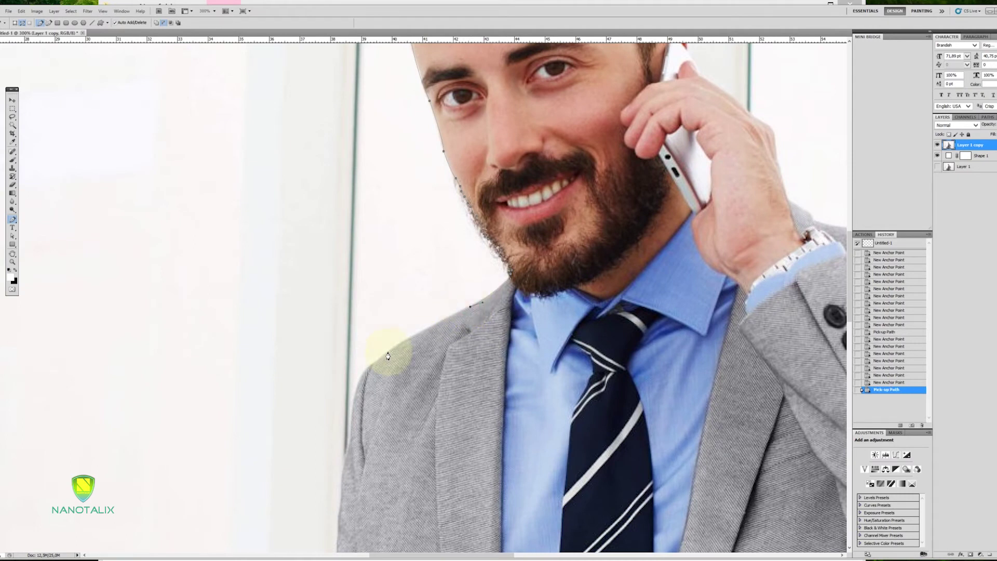
Step: Curve the path around the jacket shoulder and down the outer edge of the upper sleeve
drag(375, 369, 374, 403)
click(375, 366)
click(376, 334)
drag(408, 358, 423, 303)
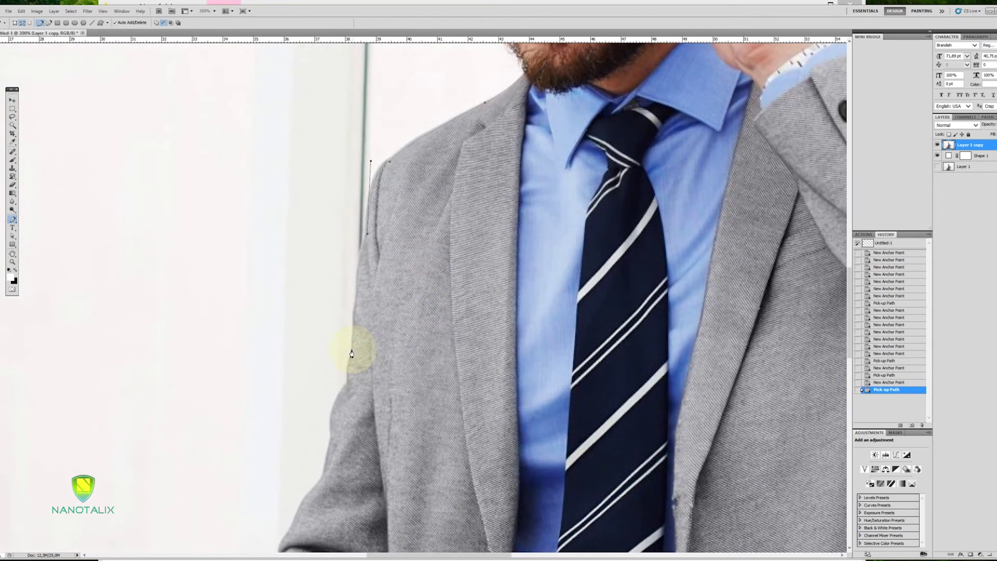
drag(353, 352, 356, 378)
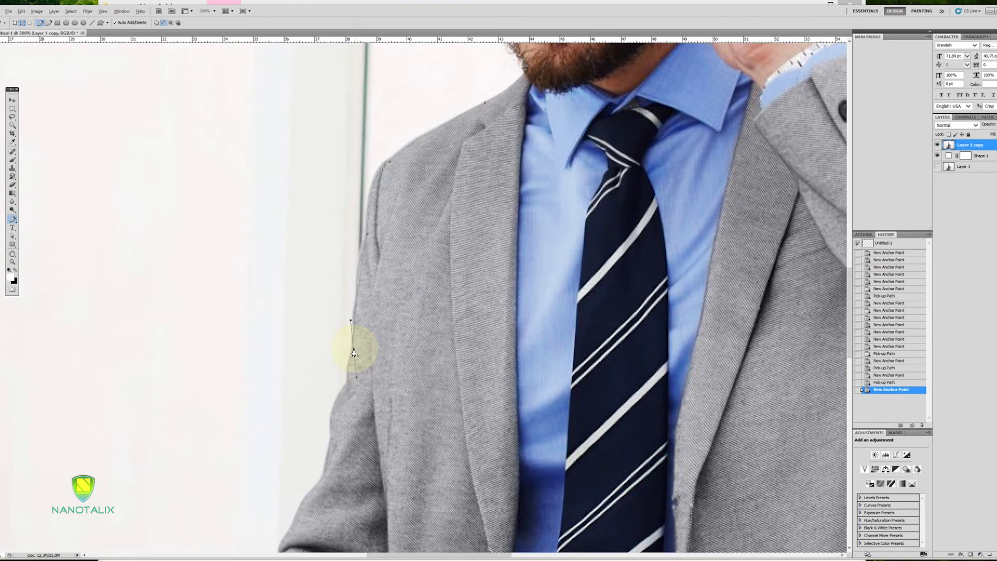
click(354, 351)
Step: Continue the path down the outer sleeve edge toward the elbow with curved segments ending in corner anchors
scroll(430, 276, down, 5)
scroll(430, 276, left, 2)
drag(404, 216, 403, 217)
click(403, 214)
drag(383, 264, 388, 297)
click(383, 264)
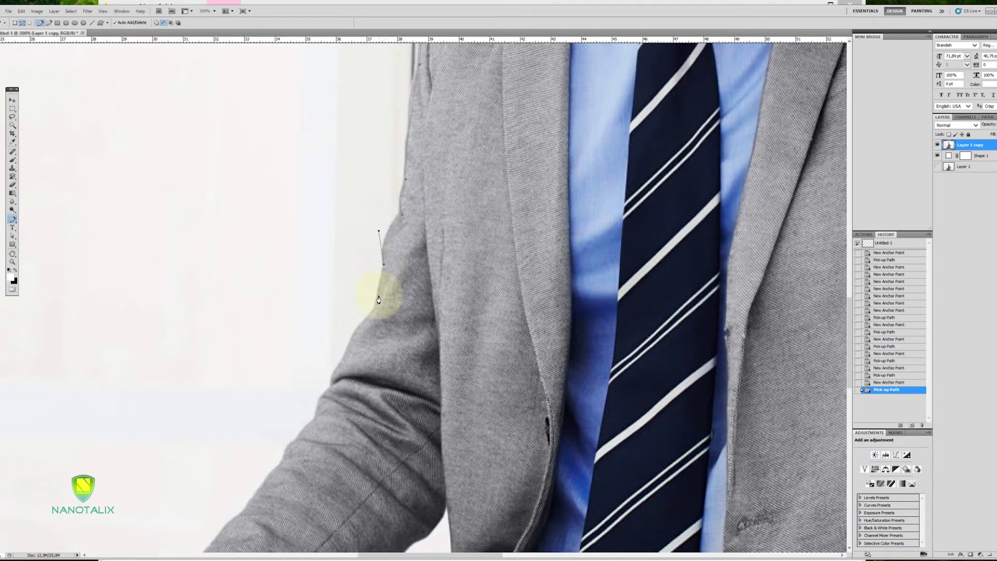
click(377, 304)
drag(377, 315, 379, 301)
click(377, 295)
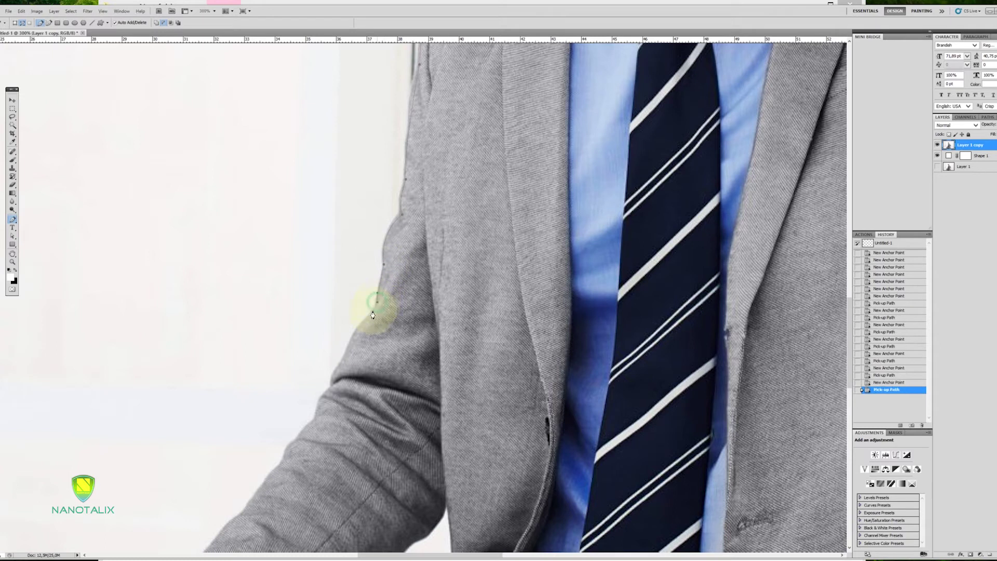
Step: Trace the path around the sleeve folds at the elbow to the start of the forearm
click(345, 356)
drag(358, 384, 383, 319)
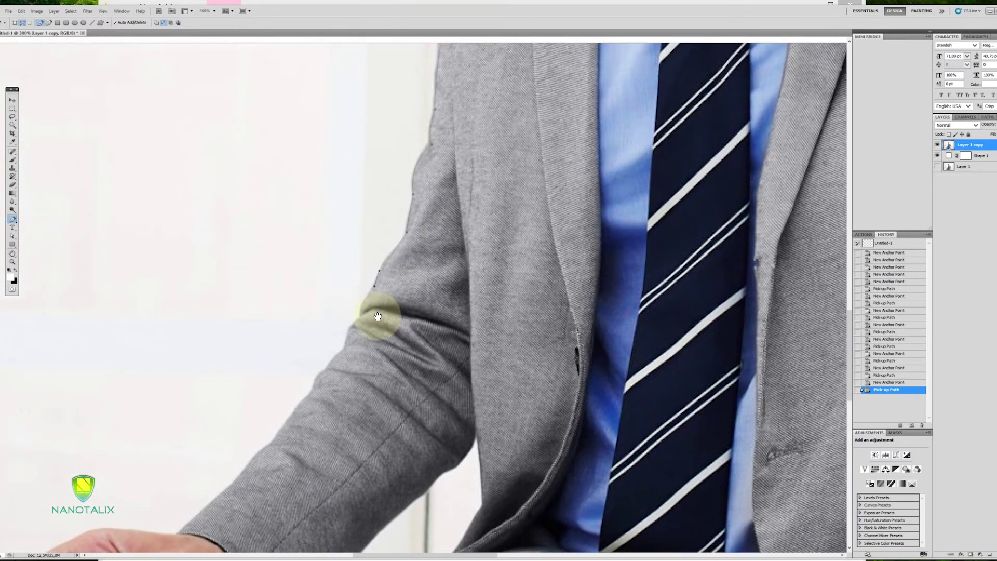
click(362, 319)
drag(389, 346, 421, 273)
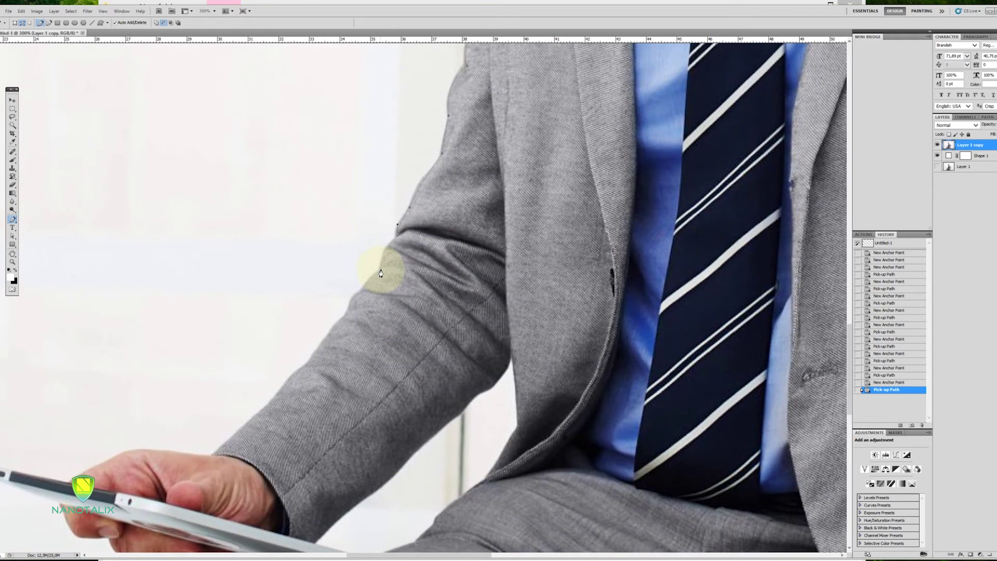
click(381, 270)
click(363, 293)
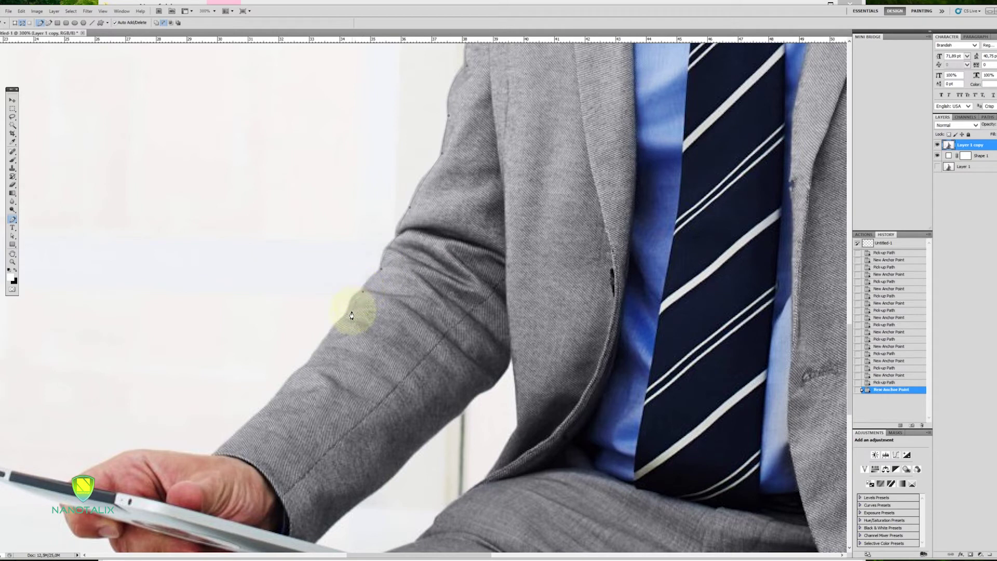
click(348, 314)
click(349, 315)
click(348, 313)
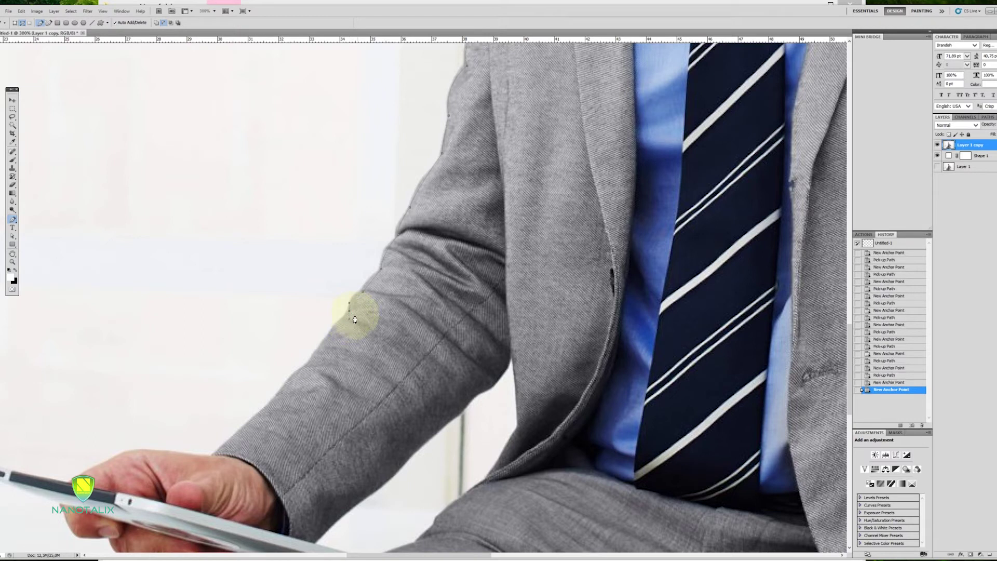
click(350, 314)
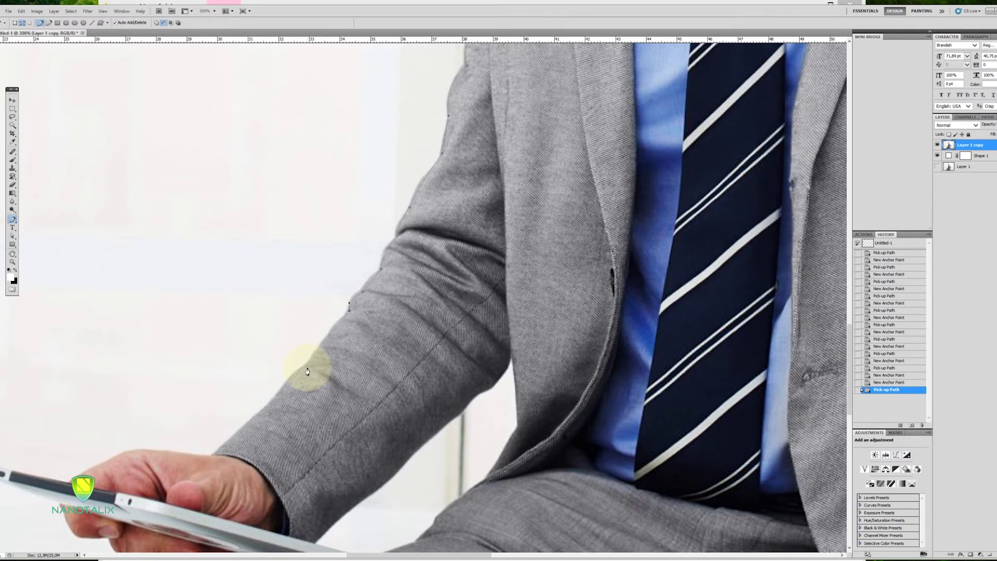
Step: Continue the path along the forearm's upper edge to the sleeve cuff at the hand holding the tablet
click(306, 371)
click(306, 370)
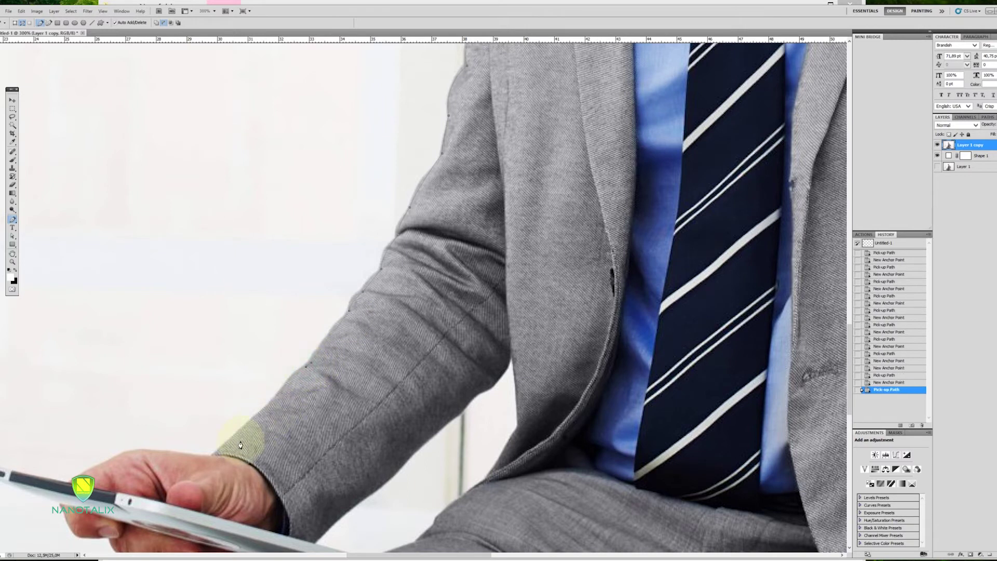
click(204, 457)
click(206, 456)
click(272, 455)
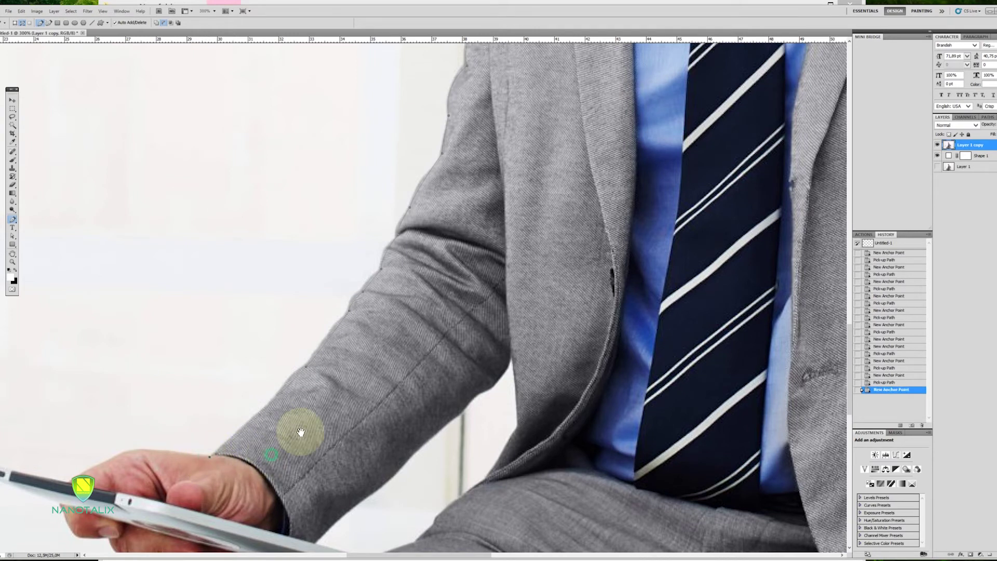
Step: Trace the path from the sleeve cuff along the top of the hand to where the fingers meet the tablet
drag(271, 455, 390, 358)
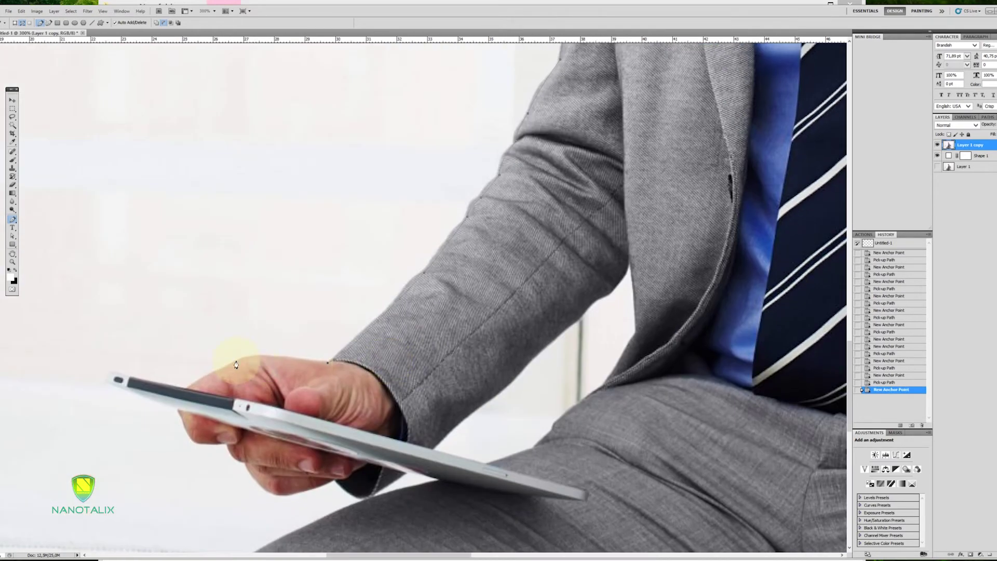
drag(207, 383, 171, 388)
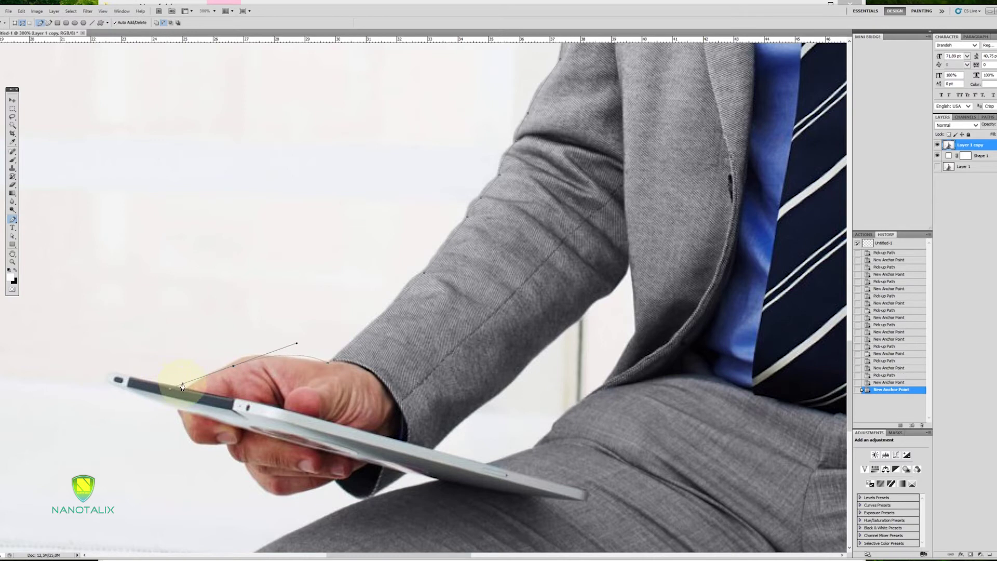
key(ctrl+z)
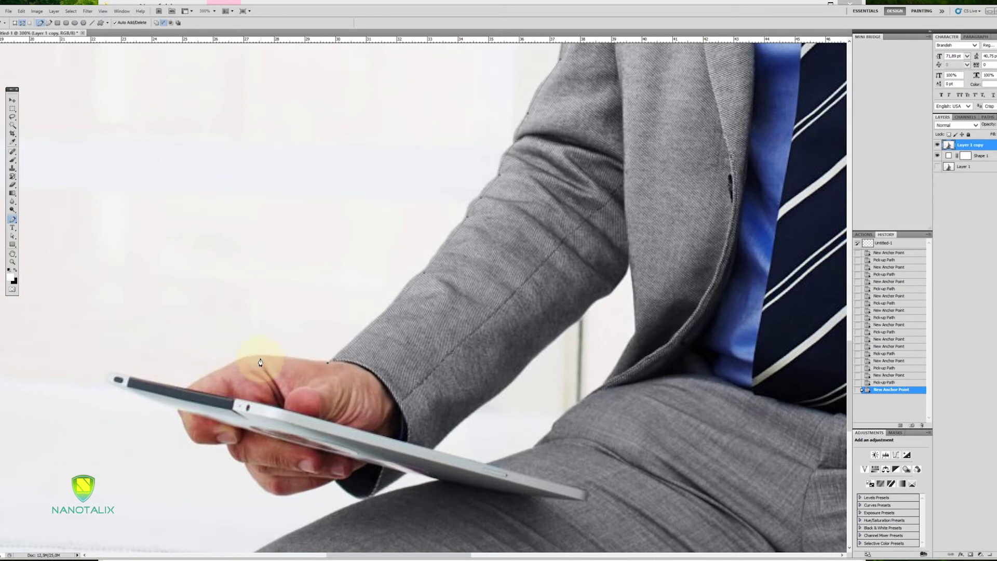
click(249, 365)
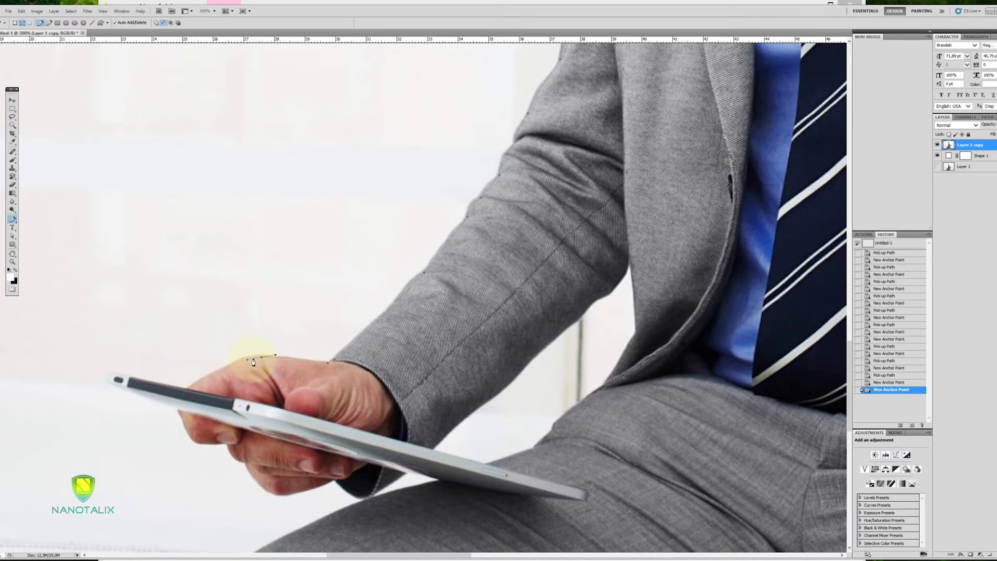
click(261, 359)
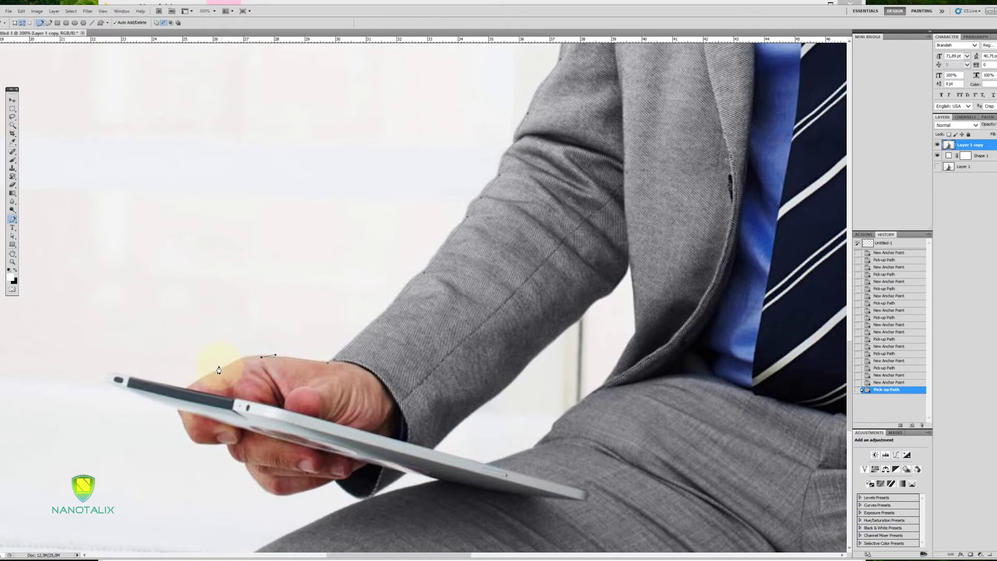
click(221, 371)
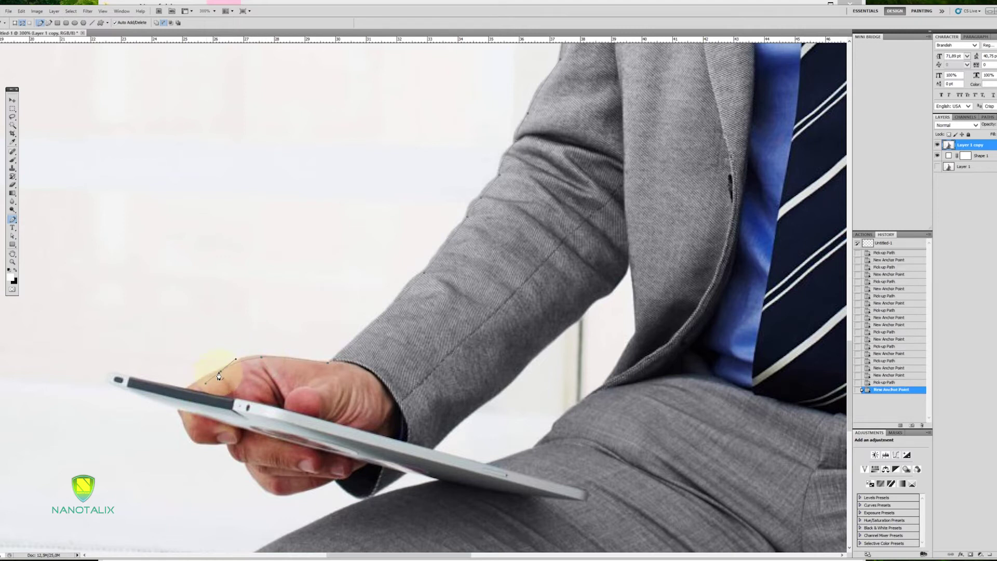
click(221, 371)
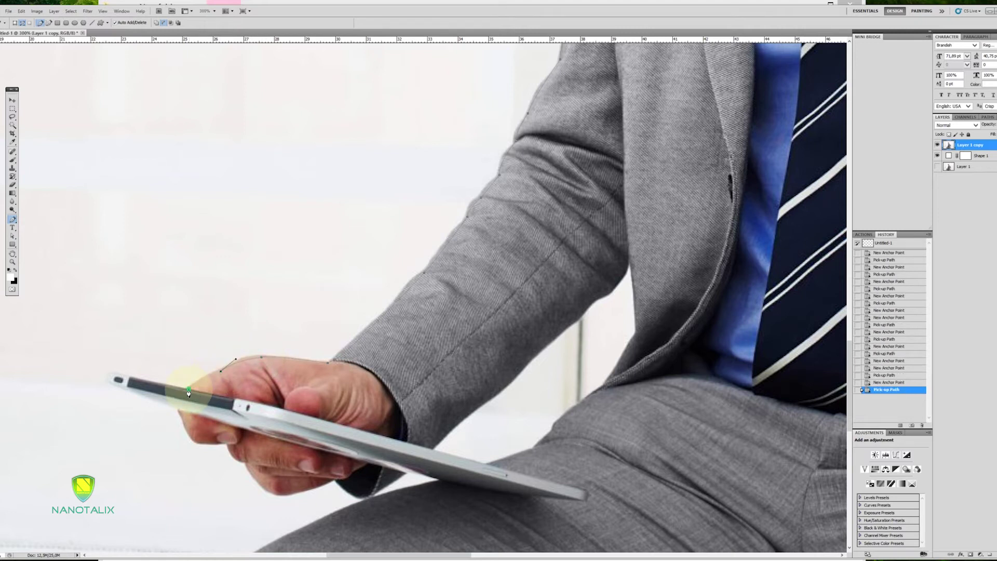
click(196, 383)
click(196, 383)
Step: Take the path around the tablet's outer corner and back along its underside to the fingers
click(118, 374)
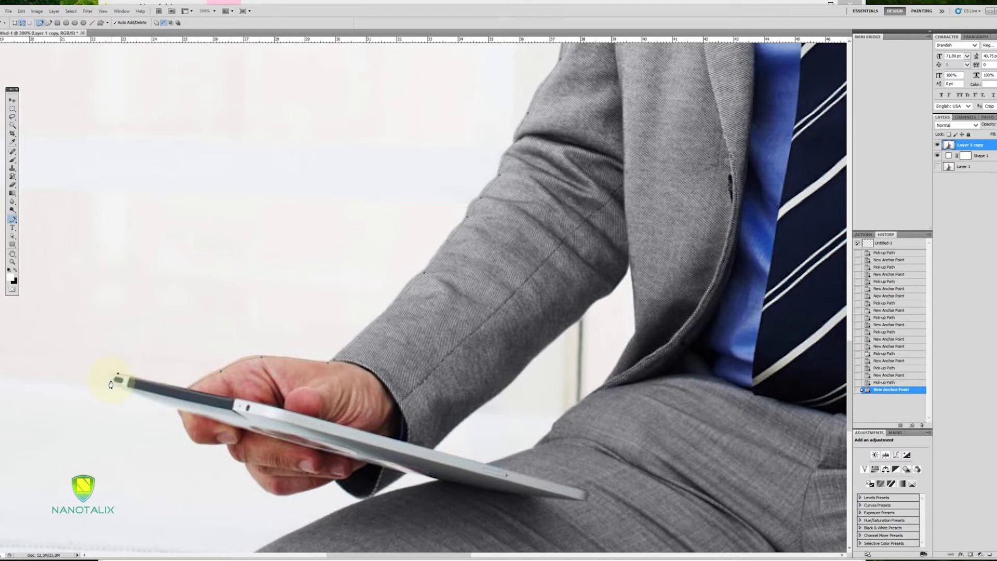
click(108, 381)
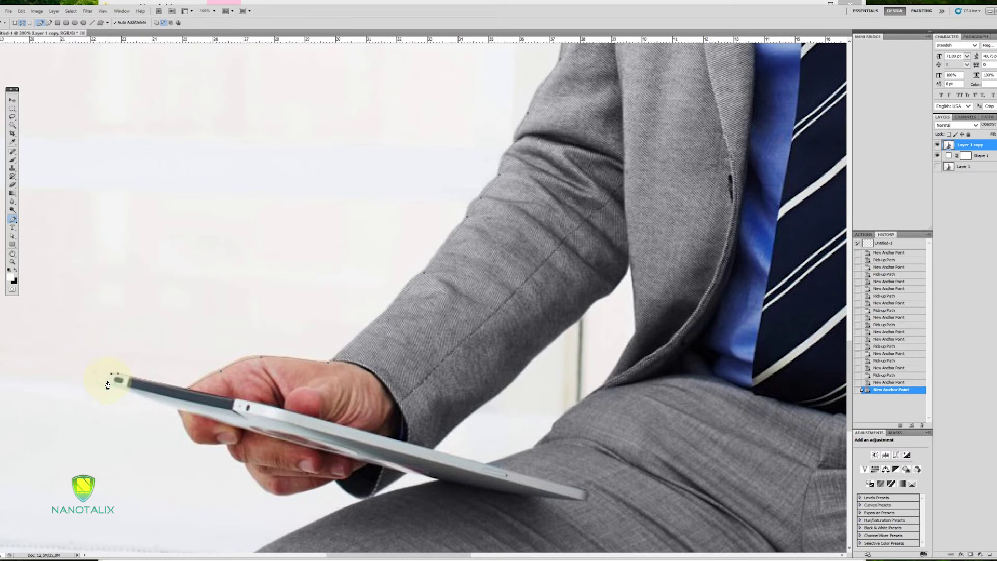
click(178, 413)
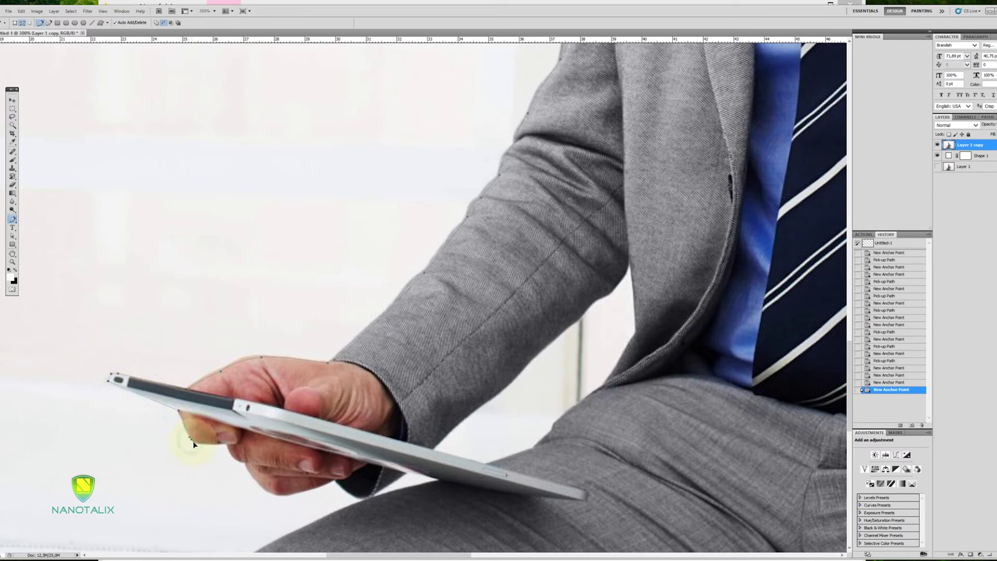
Step: Trace the path around the undersides of the fingers holding the tablet, ending in a corner anchor below the lowest finger
click(192, 440)
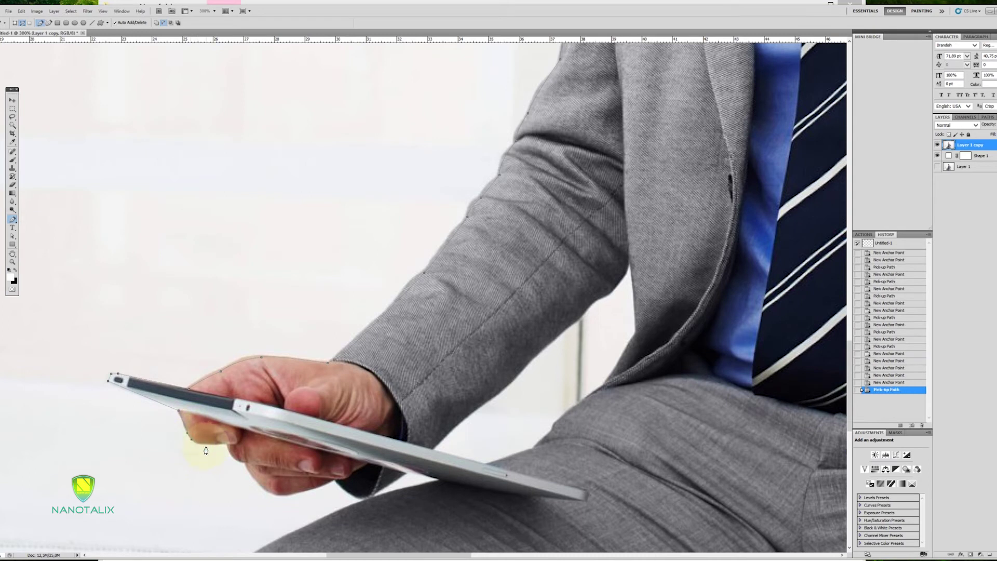
click(207, 446)
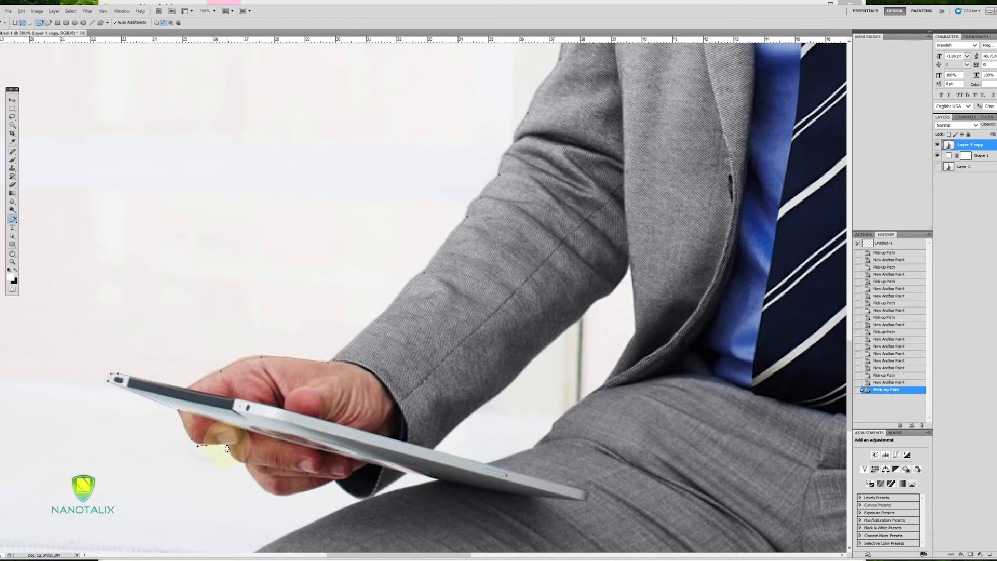
click(235, 461)
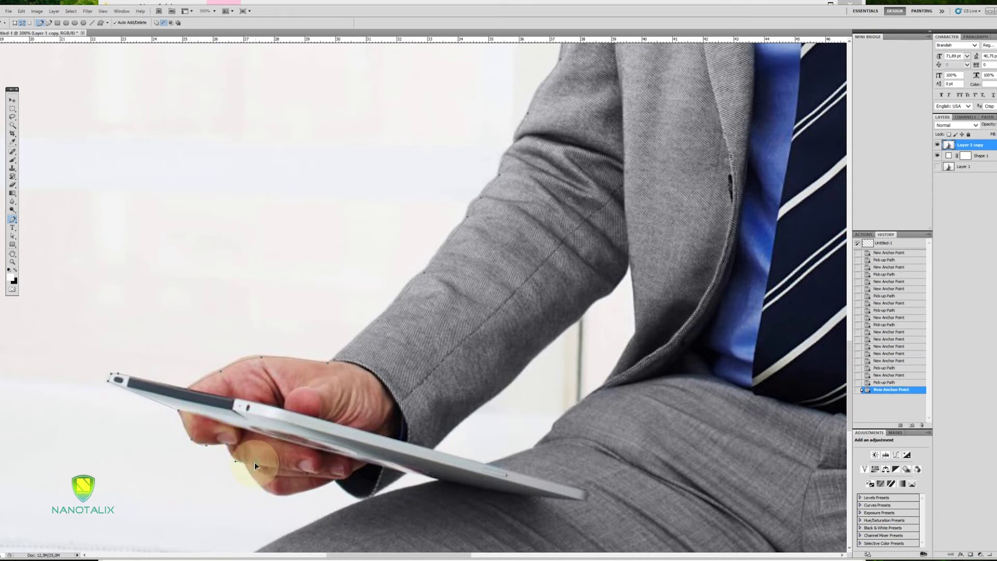
click(287, 491)
drag(289, 499, 320, 490)
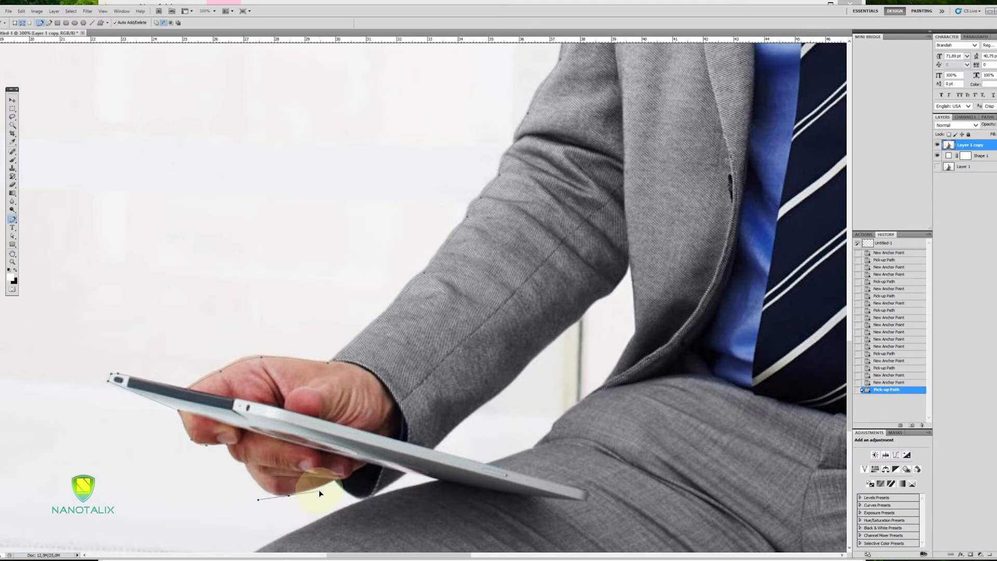
alt+click(288, 499)
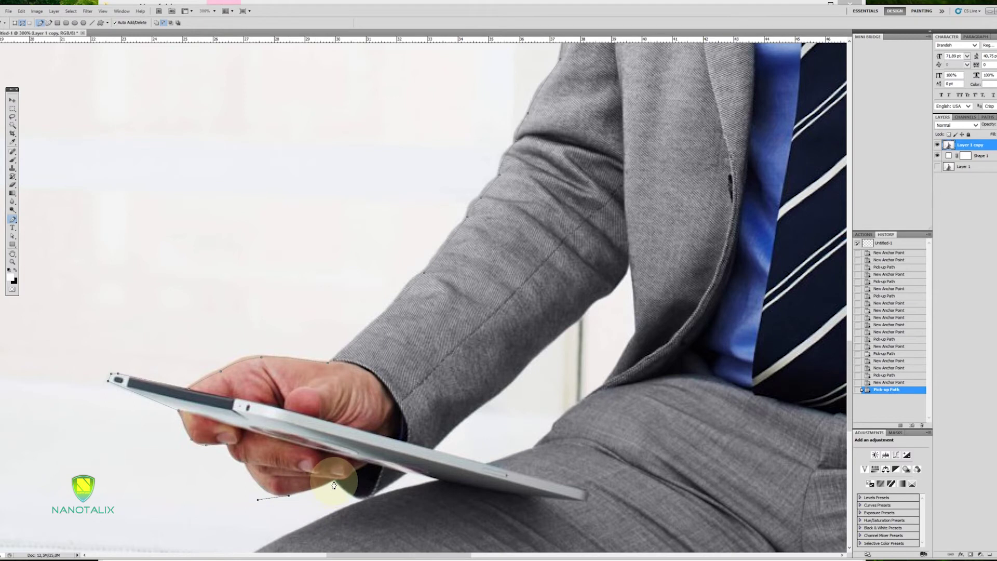
Step: Continue the path around the lower sleeve cuff and along the tablet's underside to the thigh
drag(333, 483, 374, 485)
click(377, 497)
click(374, 496)
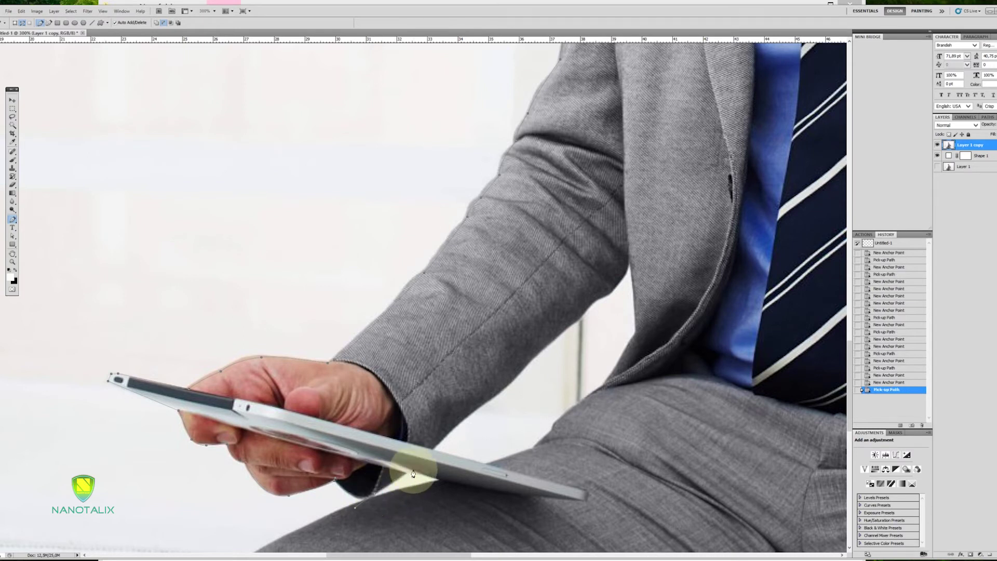
click(408, 472)
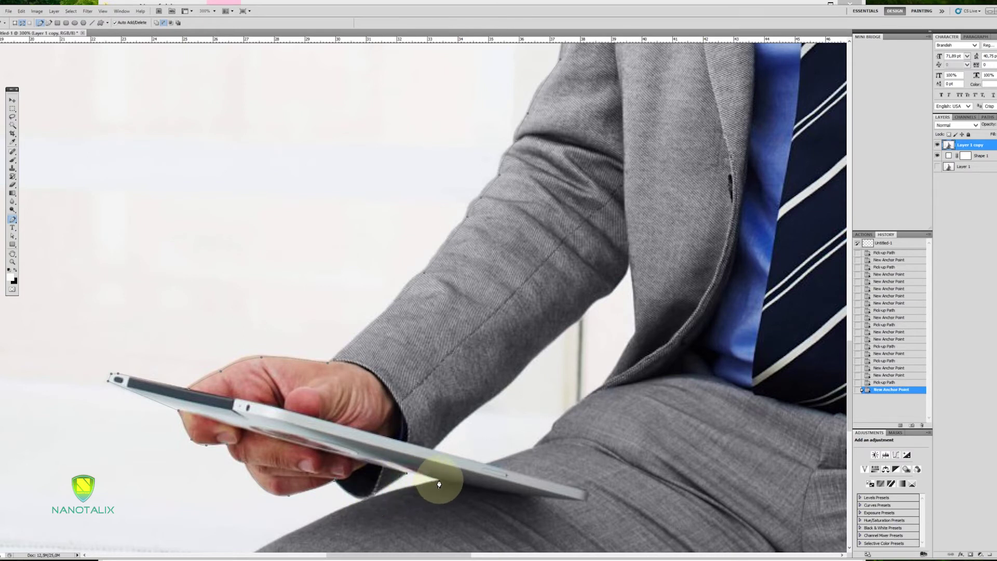
click(439, 479)
Step: Curve the path along the top of the thigh and around the knee down to the photo's bottom edge
drag(365, 528, 390, 341)
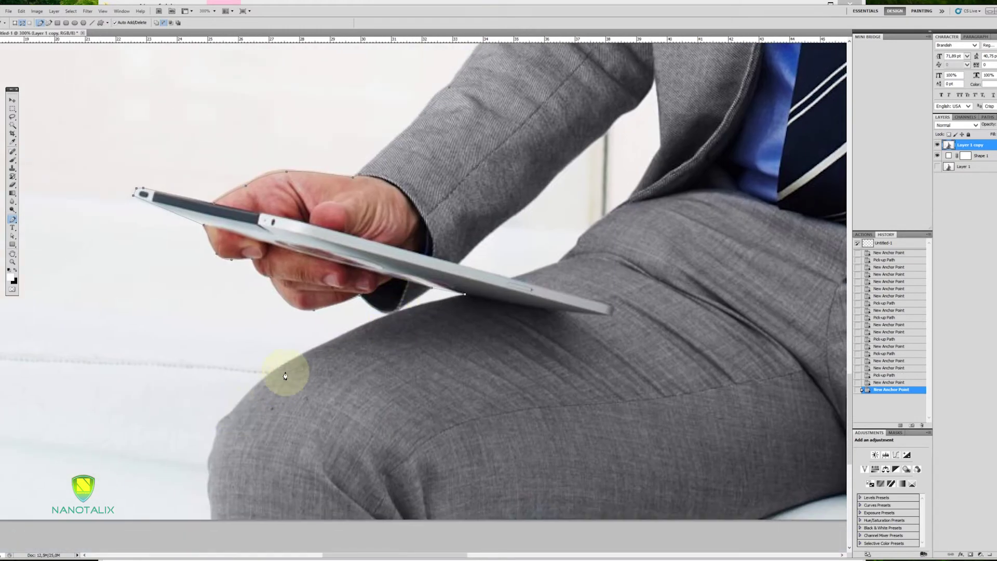
click(257, 380)
drag(275, 373, 210, 421)
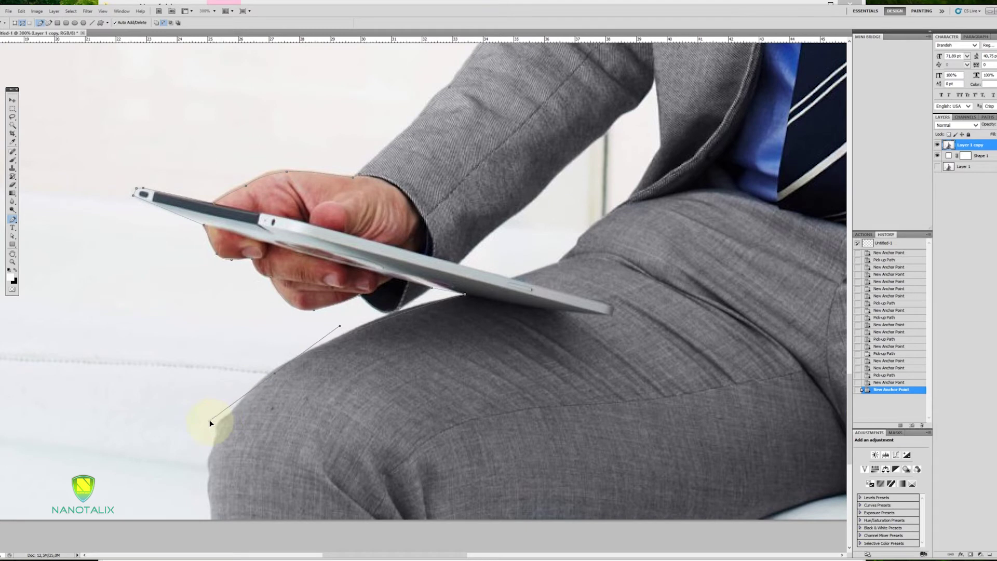
alt+click(275, 375)
drag(214, 455, 208, 479)
alt+click(215, 455)
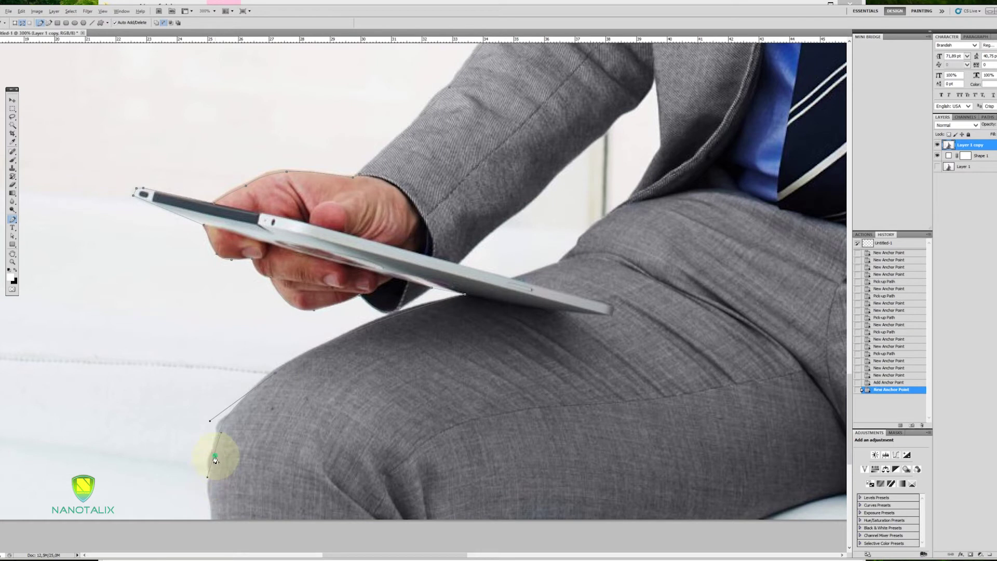
click(211, 499)
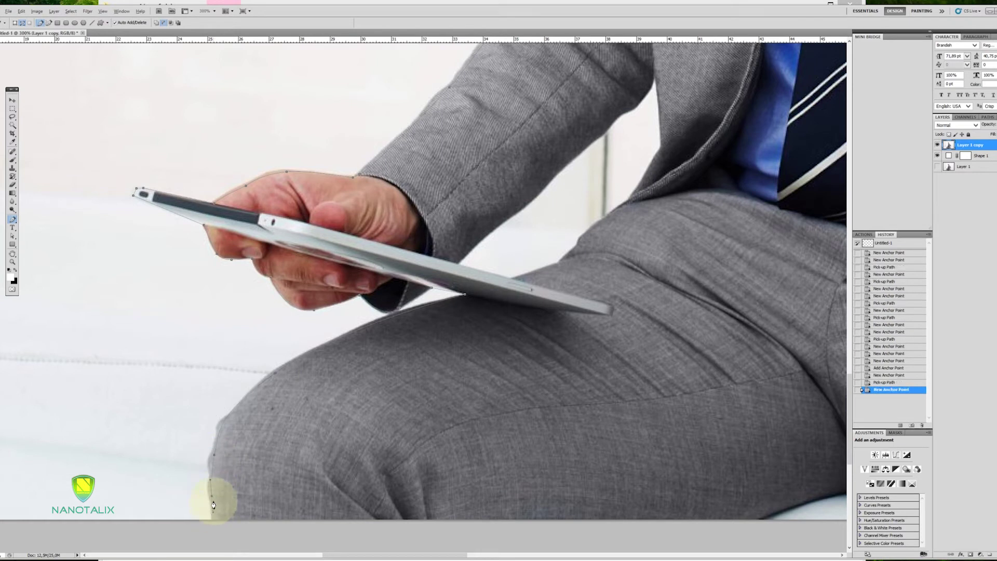
click(214, 521)
click(218, 531)
Step: Run the path just below the photo's bottom edge to the start of the gap between the legs
drag(304, 533, 237, 471)
click(236, 471)
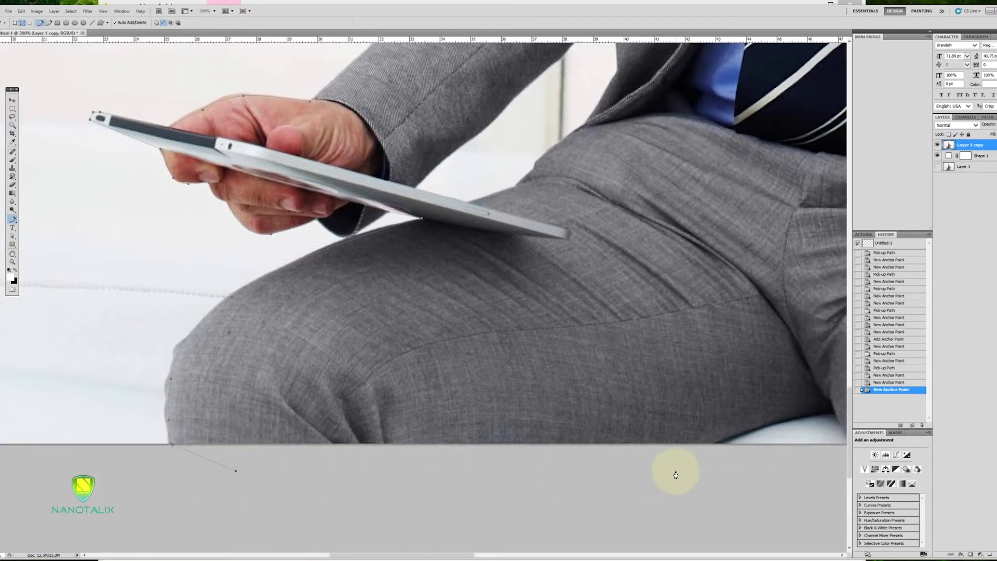
click(688, 455)
drag(728, 454, 403, 451)
click(403, 446)
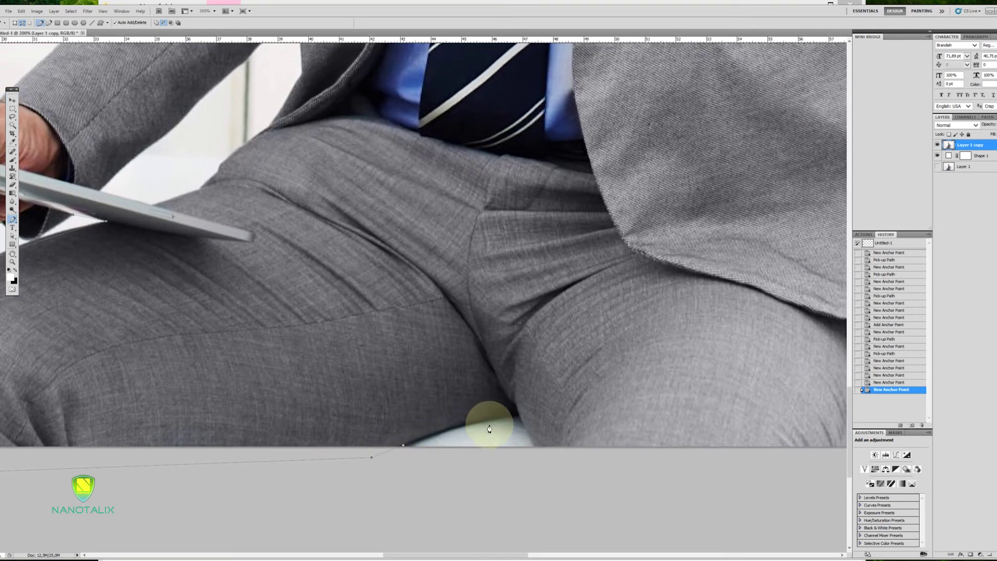
Step: Trace the path around the gap between the legs and back down past the photo's bottom edge
drag(518, 414, 602, 412)
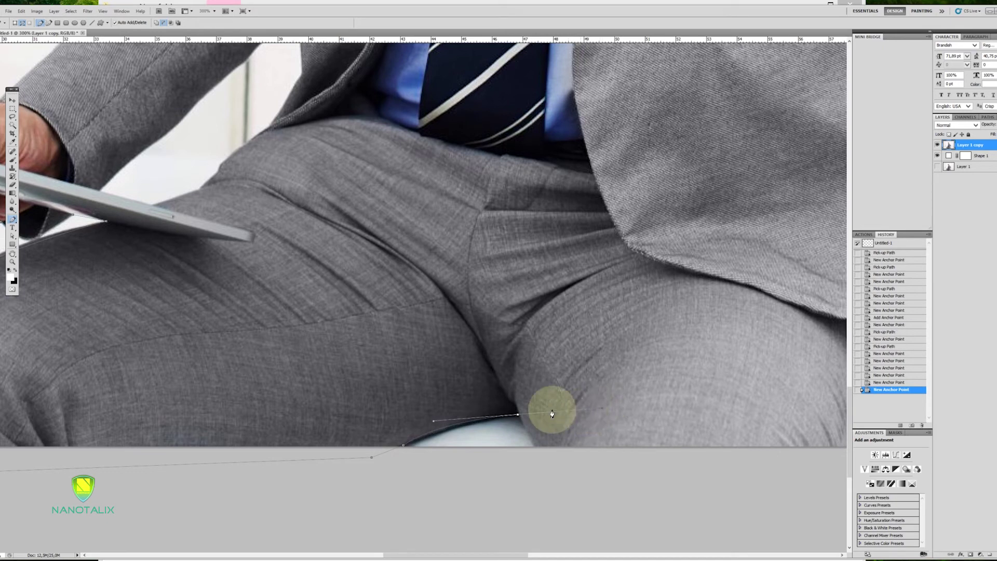
click(518, 417)
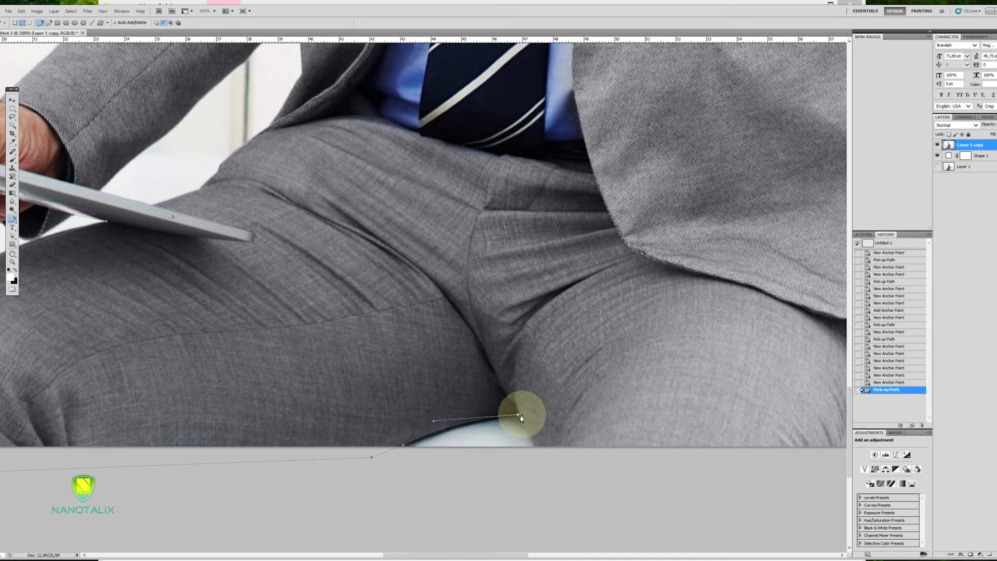
click(535, 439)
scroll(535, 438, down, 1)
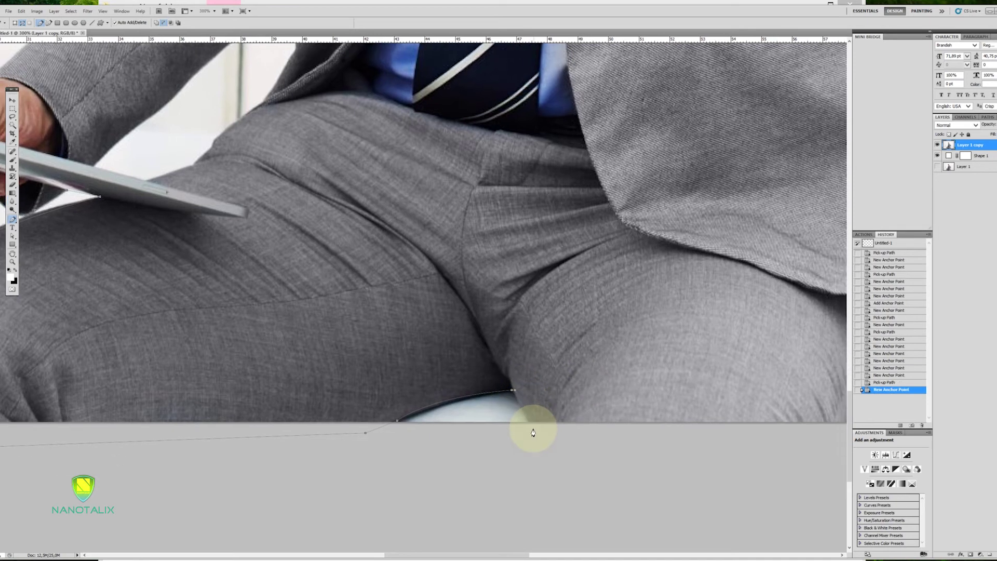
click(534, 427)
Step: Run the path below the second leg and curve it up the leg's outer edge toward the jacket hem
drag(659, 434, 321, 404)
click(454, 396)
click(454, 396)
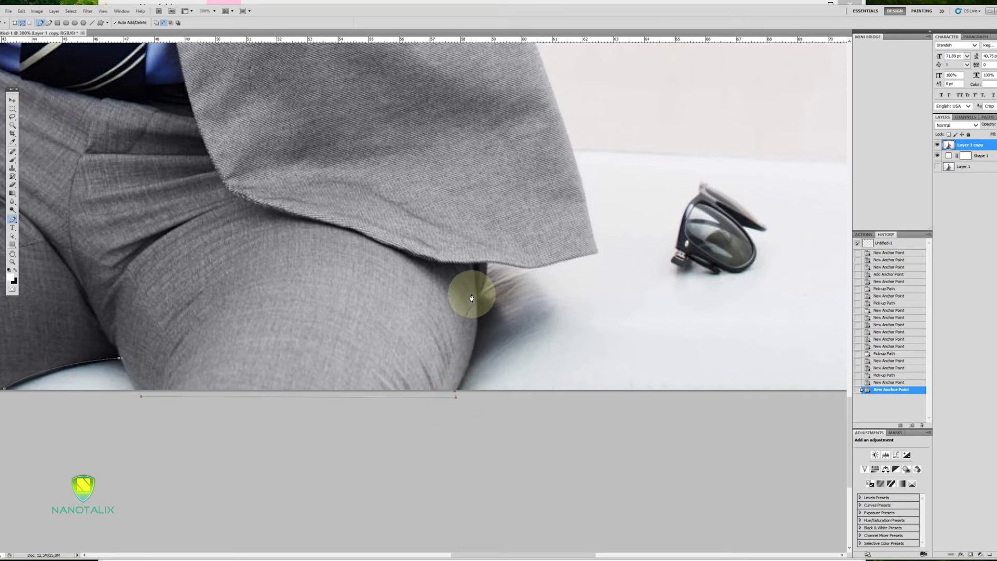
drag(476, 300, 470, 242)
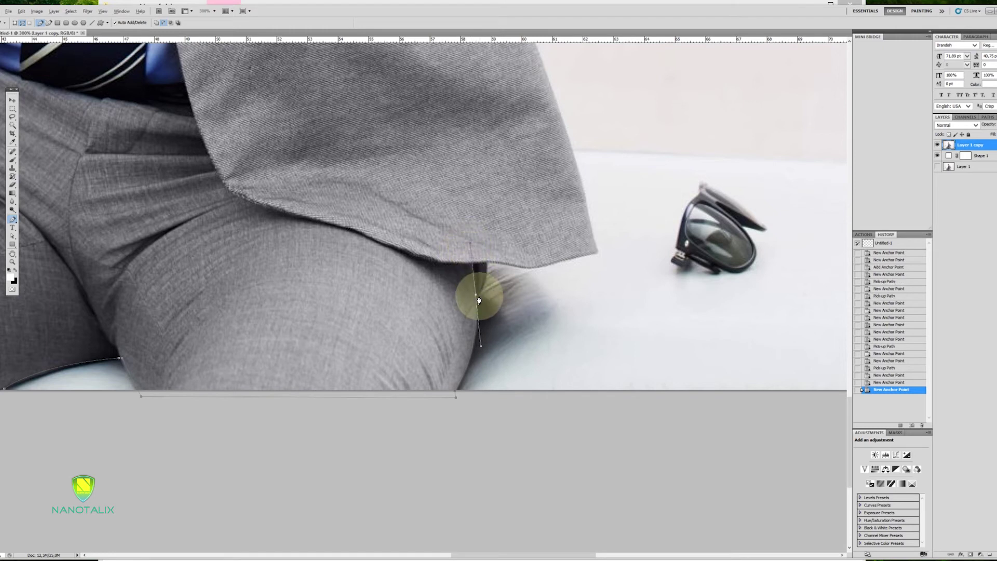
alt+click(476, 297)
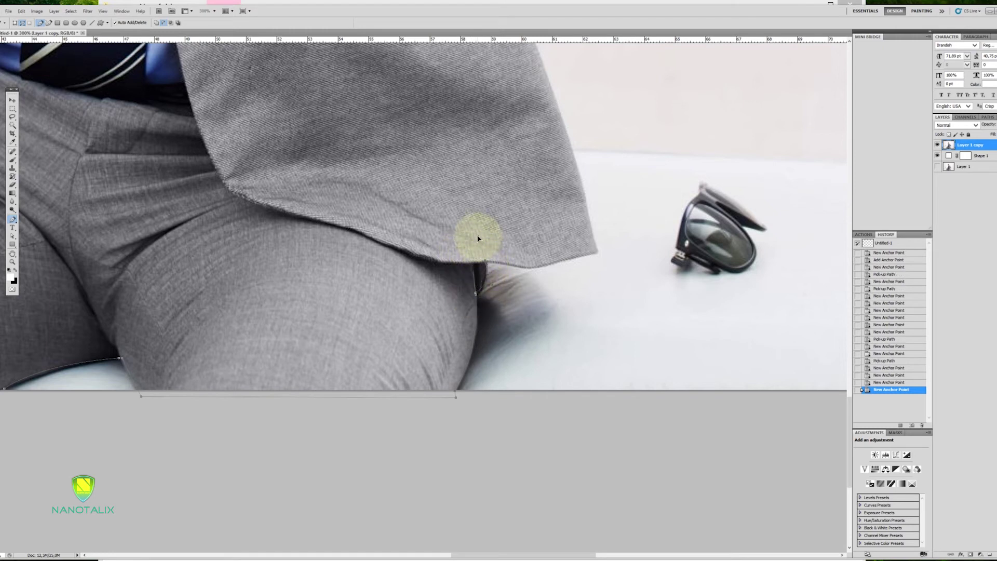
Step: Trace the path along the bottom hem of the jacket to its outer corner
click(522, 266)
click(520, 266)
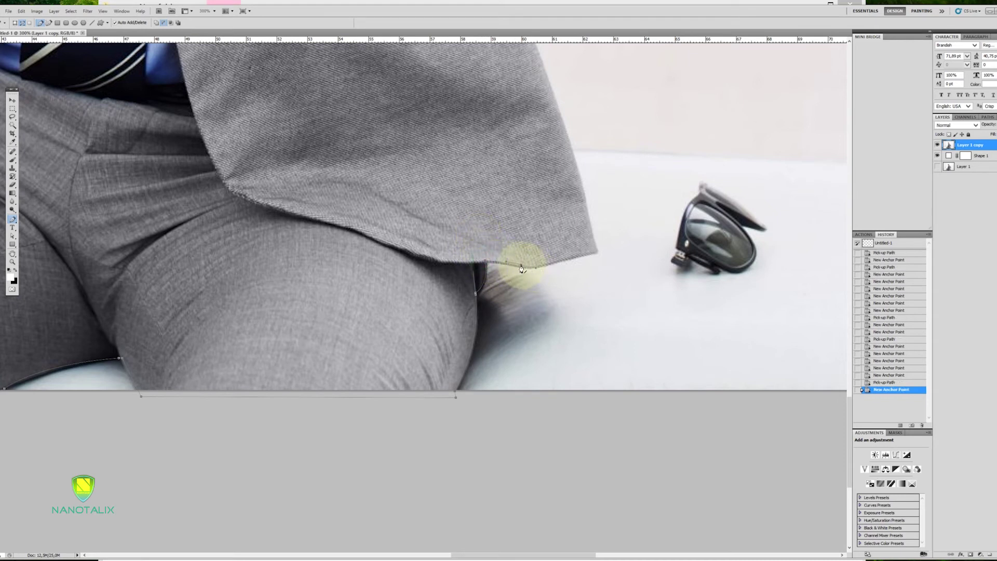
click(556, 259)
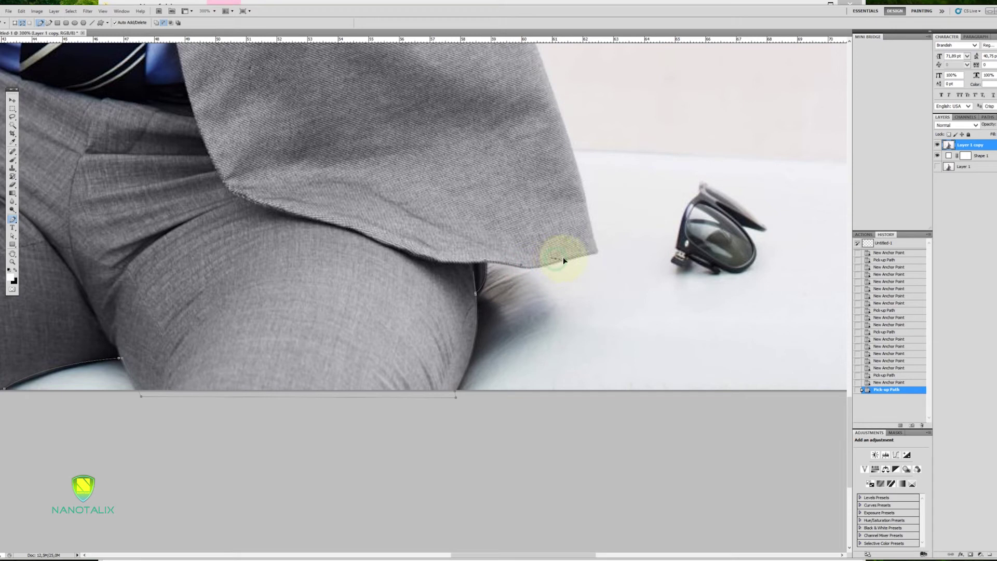
click(556, 259)
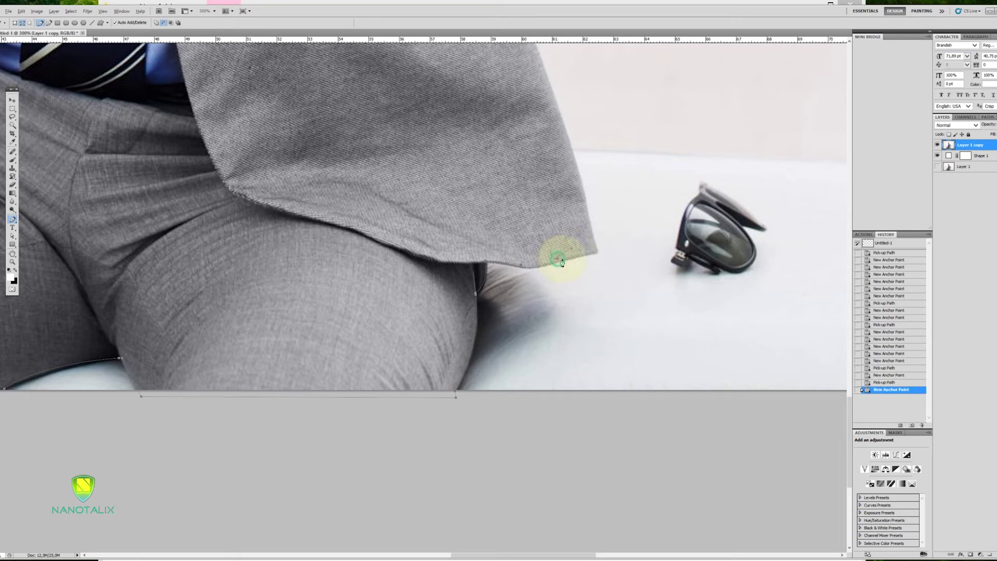
click(605, 254)
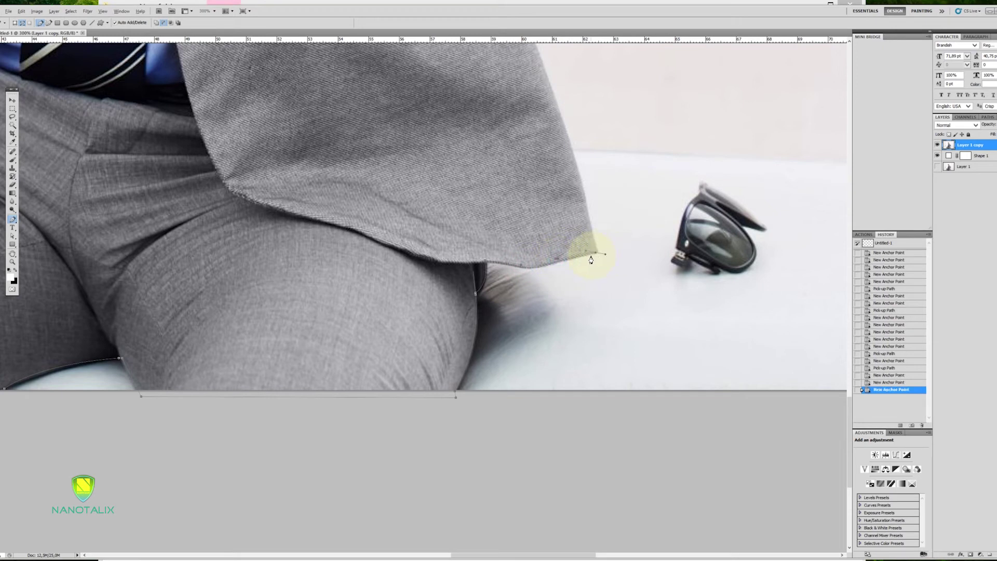
Step: Trace the path up the jacket's outer side edge from the hem corner, past the pocket, toward the elbow
drag(616, 232, 443, 492)
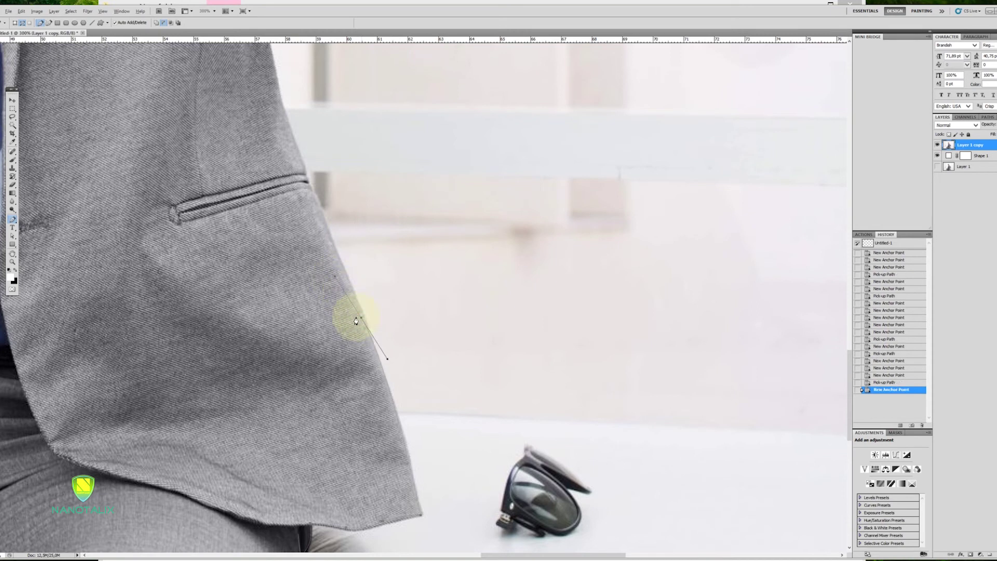
drag(359, 320, 389, 321)
scroll(418, 388, up, 5)
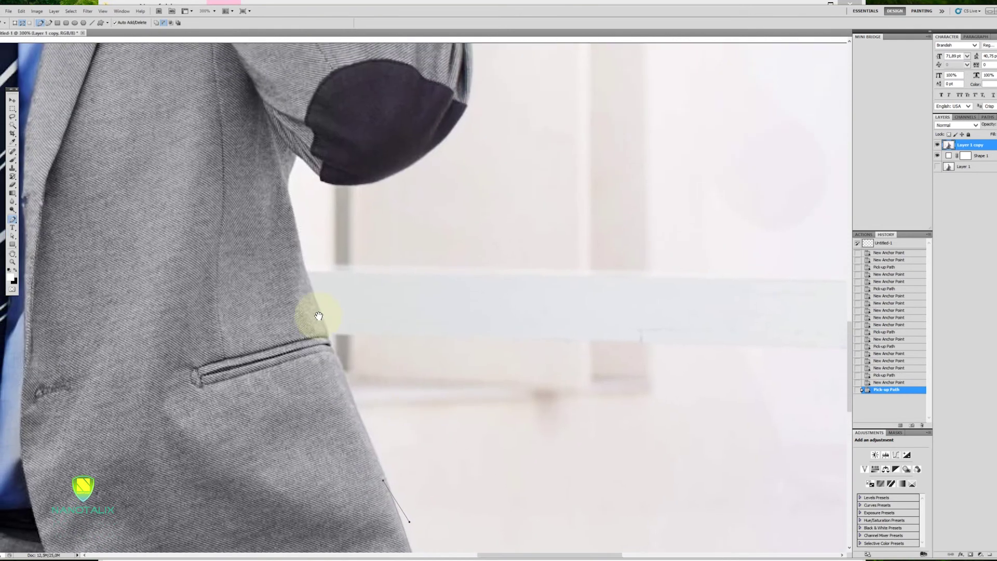
drag(311, 304, 305, 277)
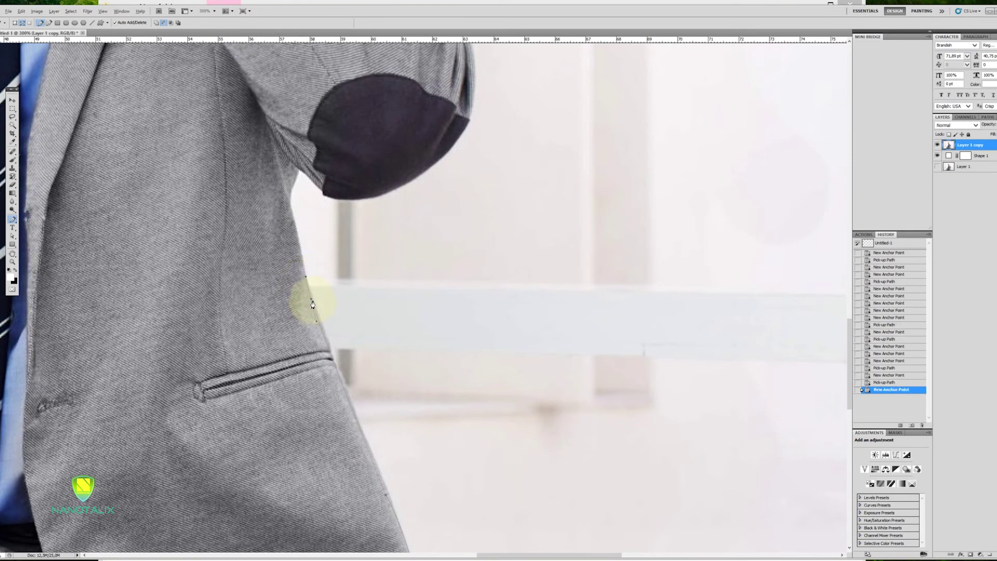
alt+click(311, 304)
scroll(264, 289, up, 3)
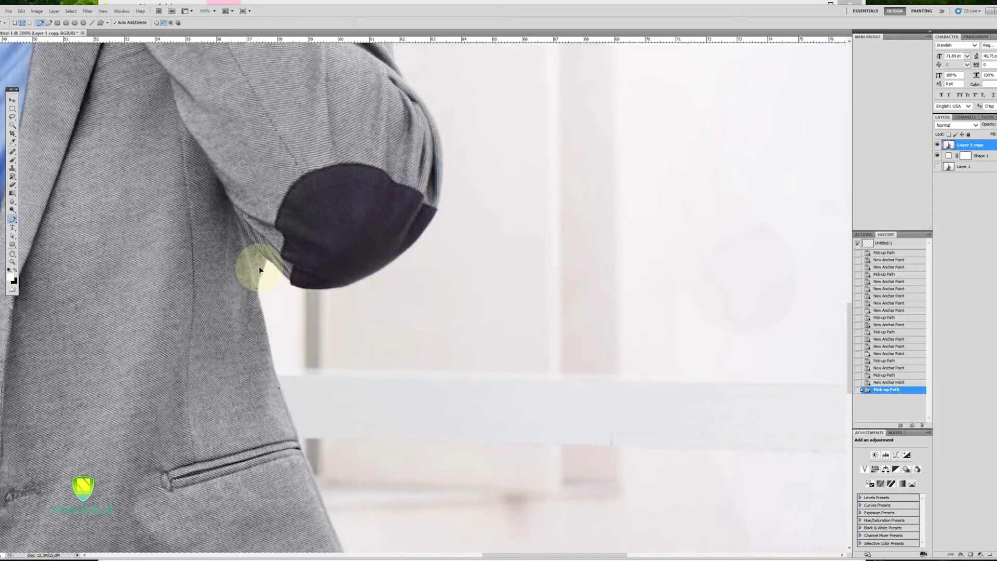
Step: Run the path into the notch between the jacket and the sleeve and out to the lower corner of the elbow patch
click(259, 292)
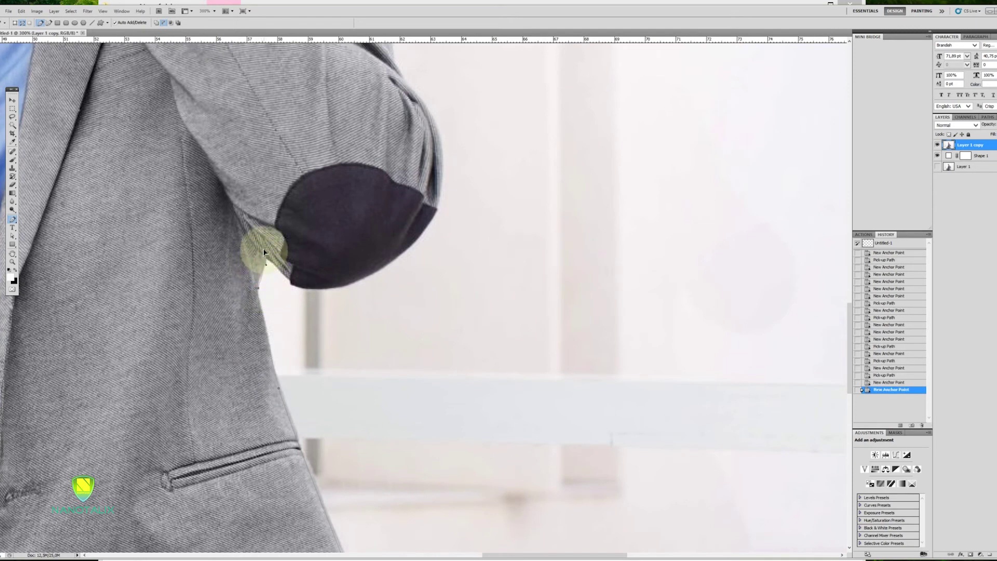
click(268, 232)
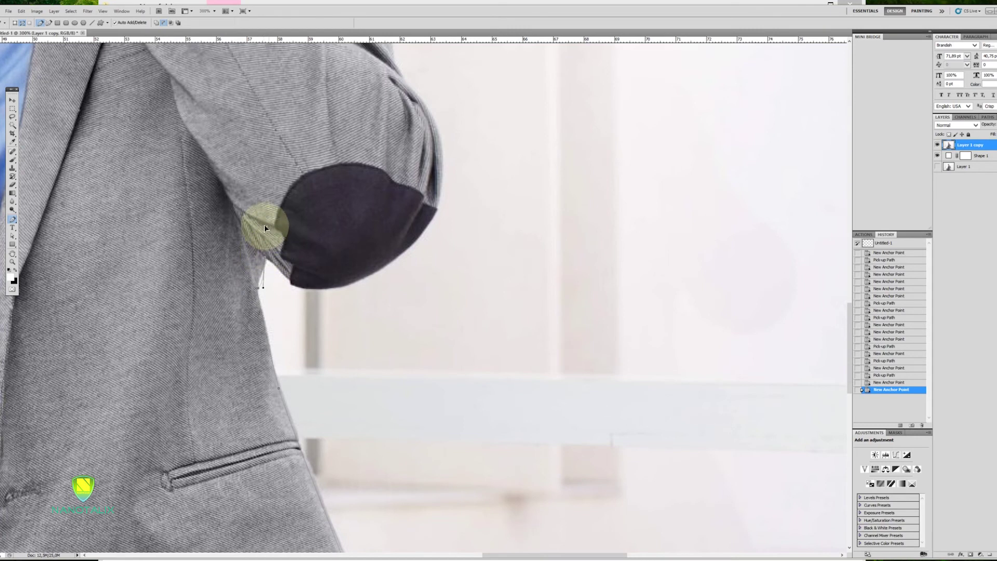
key(ctrl+z)
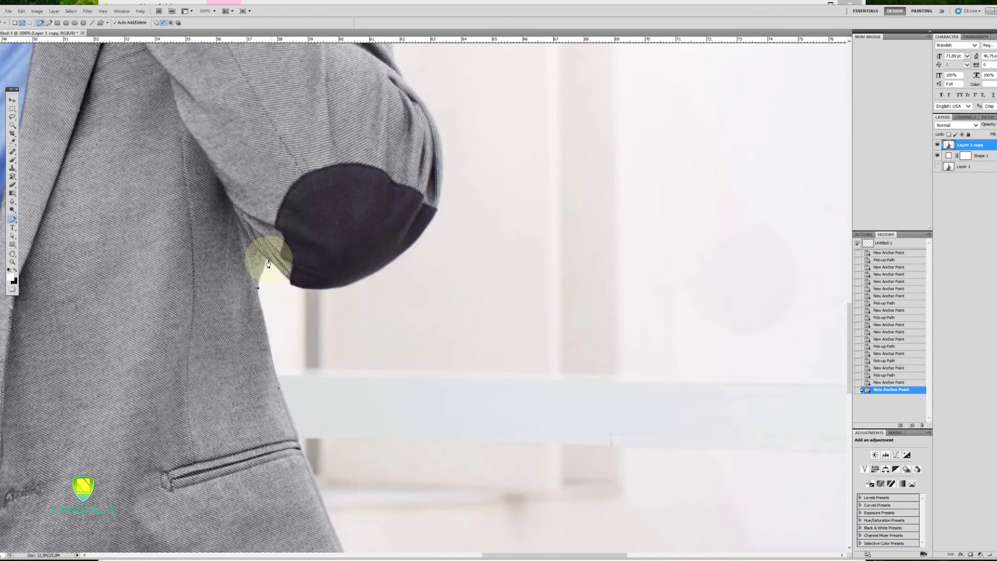
click(258, 282)
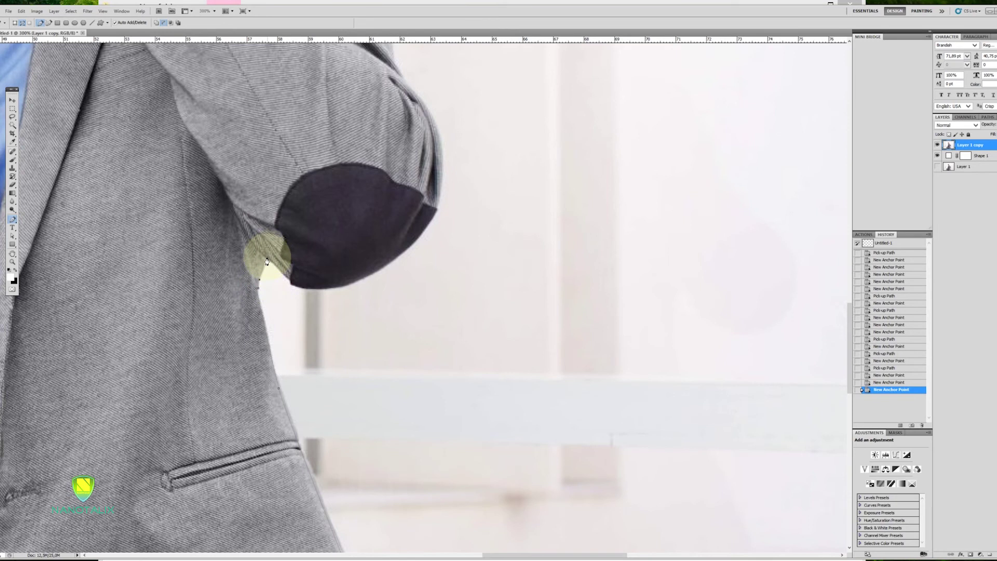
click(291, 279)
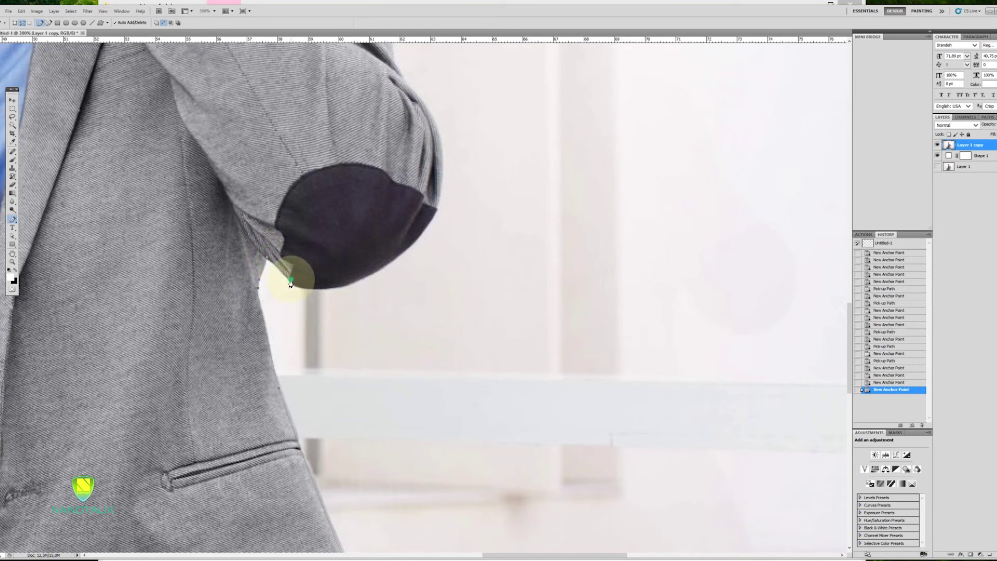
Step: Curve the path around the elbow patch and up the outer edge of the bent sleeve
drag(427, 227, 509, 134)
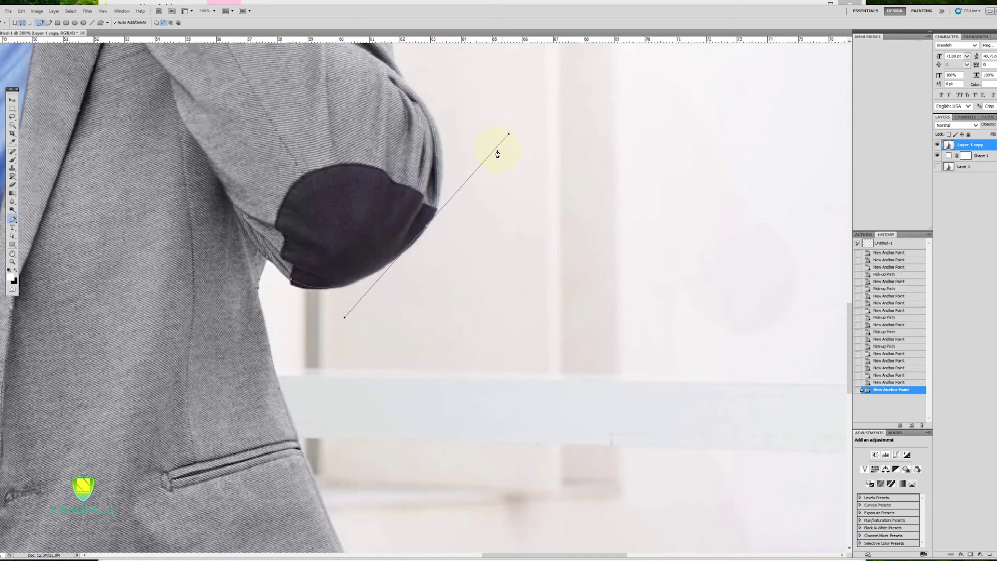
alt+click(427, 227)
drag(483, 203, 461, 392)
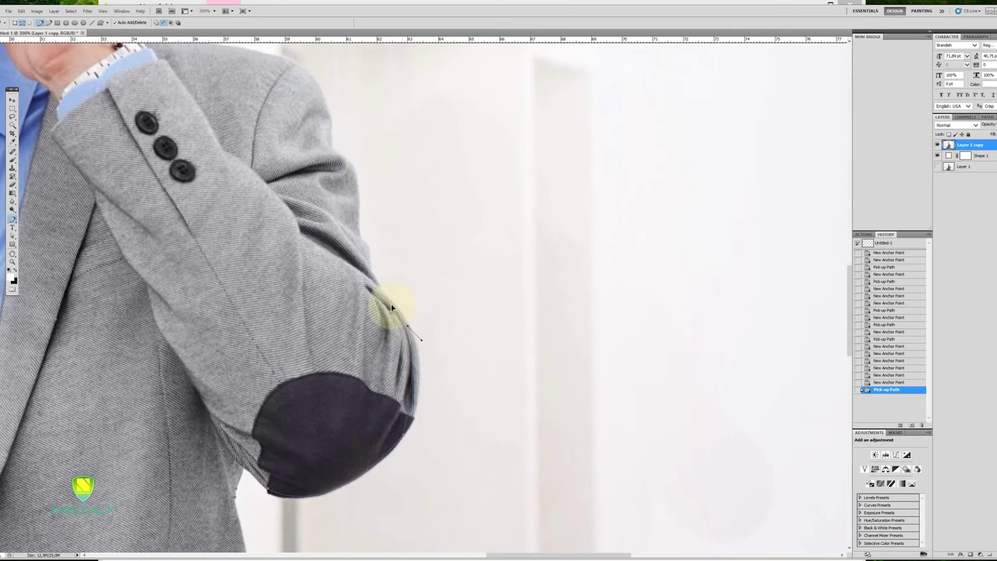
drag(381, 284, 376, 274)
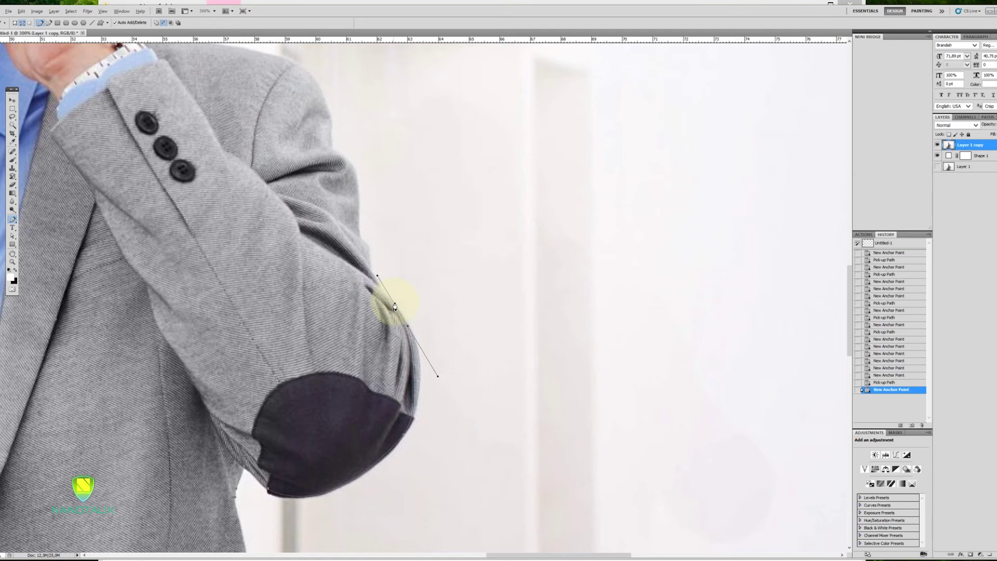
alt+click(407, 332)
Step: Trace the path along the folds of the upper sleeve, with corner points where the fabric changes direction
drag(396, 278, 449, 381)
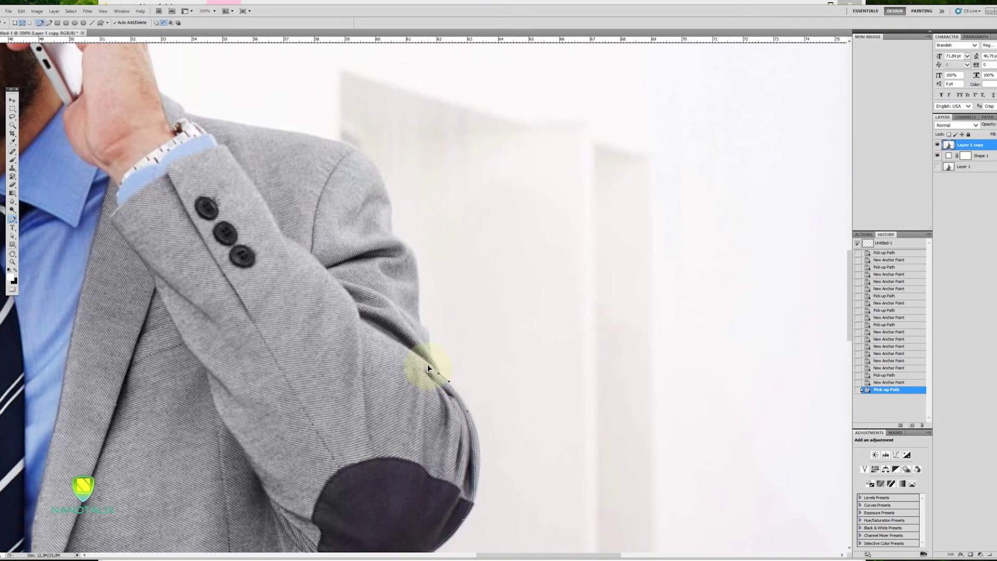
alt+click(439, 374)
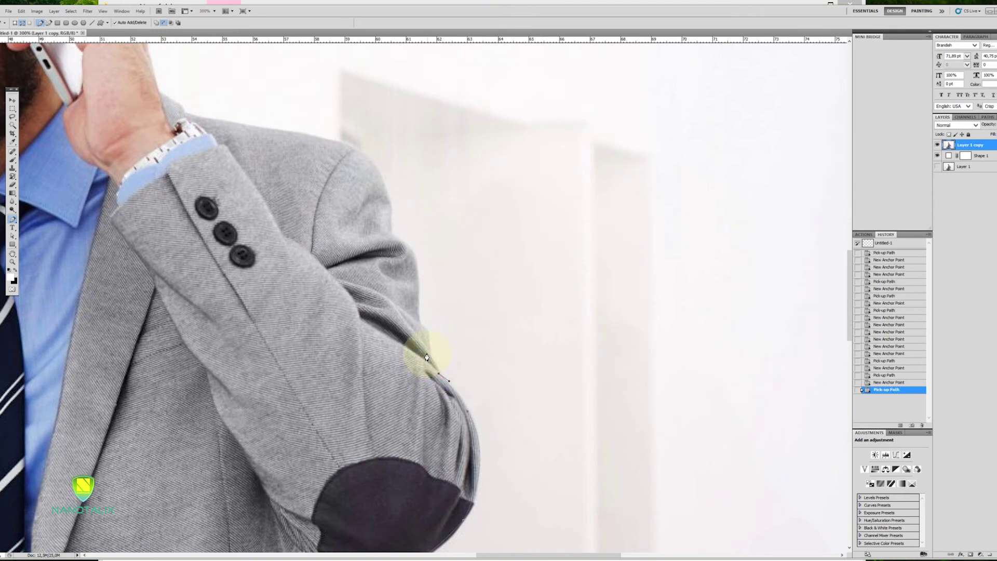
drag(418, 322, 406, 311)
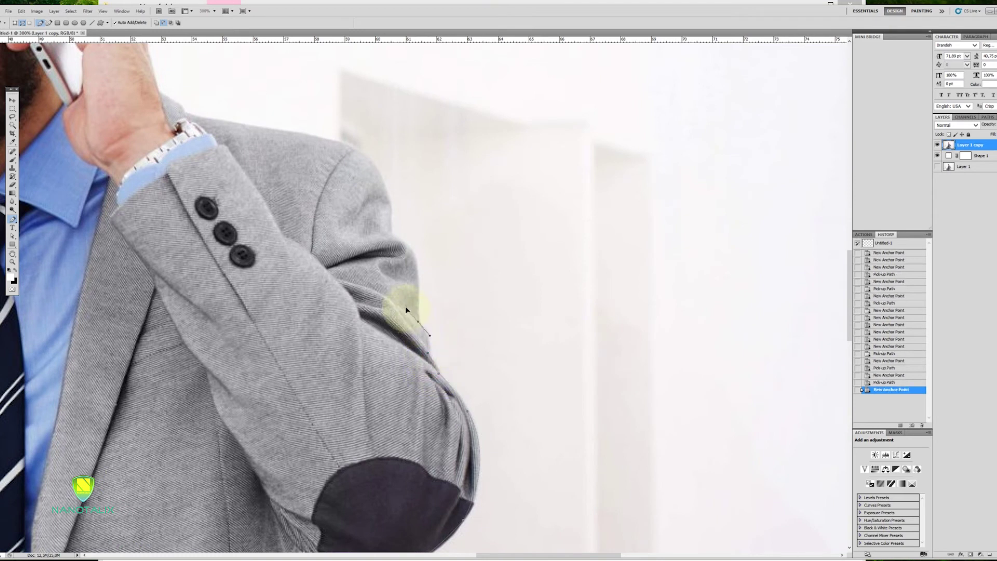
alt+click(417, 322)
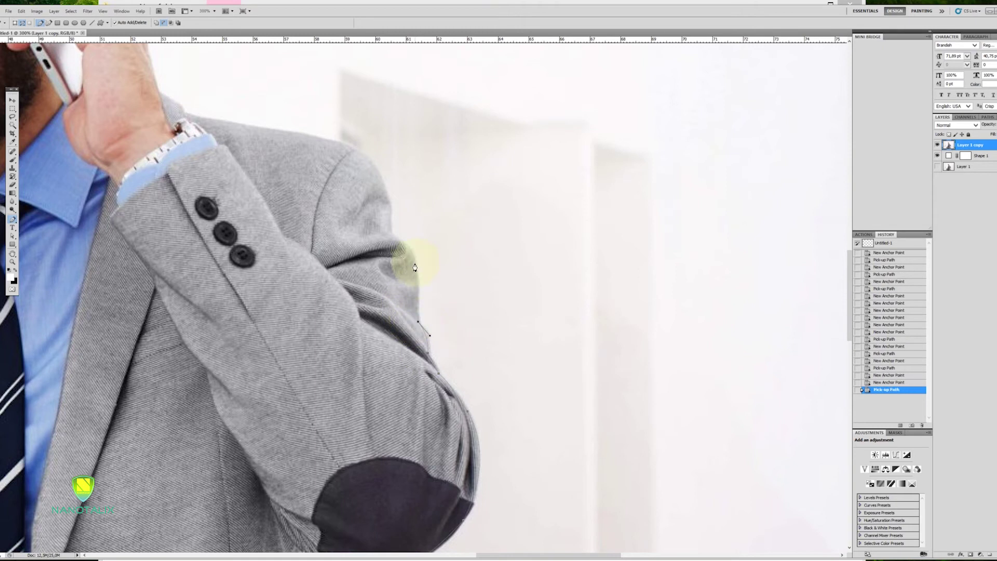
drag(358, 226, 359, 226)
alt+click(394, 237)
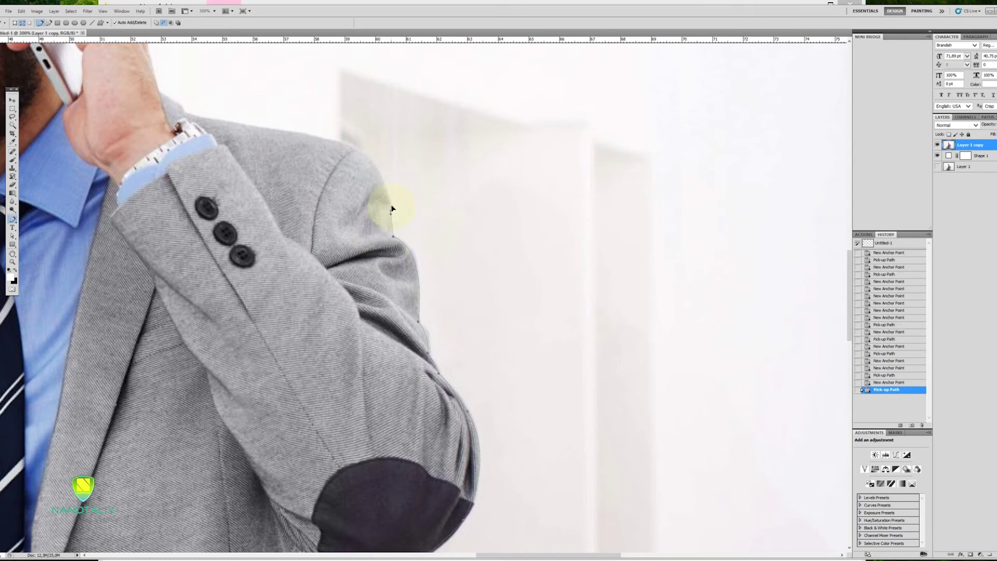
Step: Curve the path over the shoulder and along its top edge to the jacket collar behind the wristwatch
drag(395, 201, 393, 215)
click(392, 217)
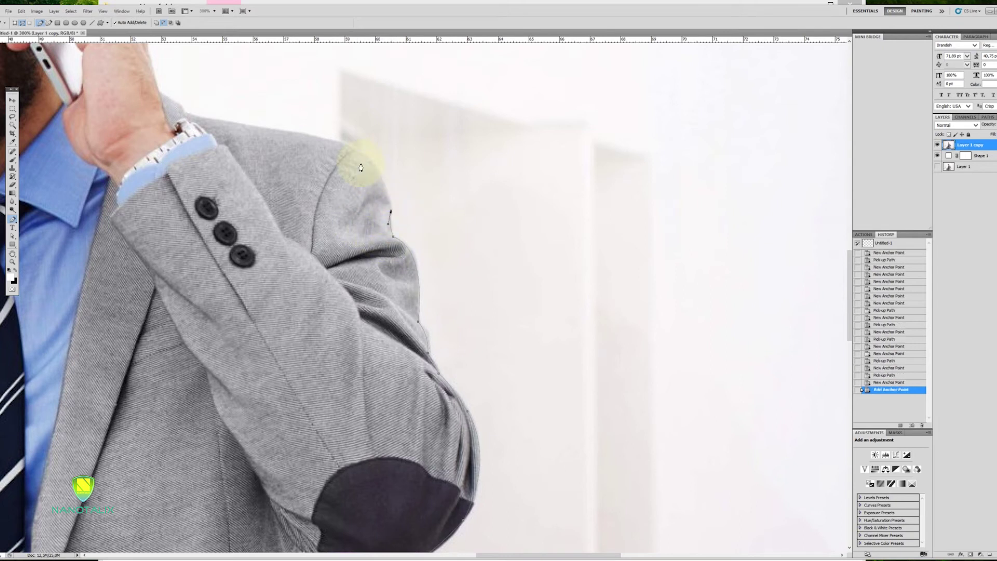
drag(332, 142, 338, 297)
click(333, 141)
click(353, 306)
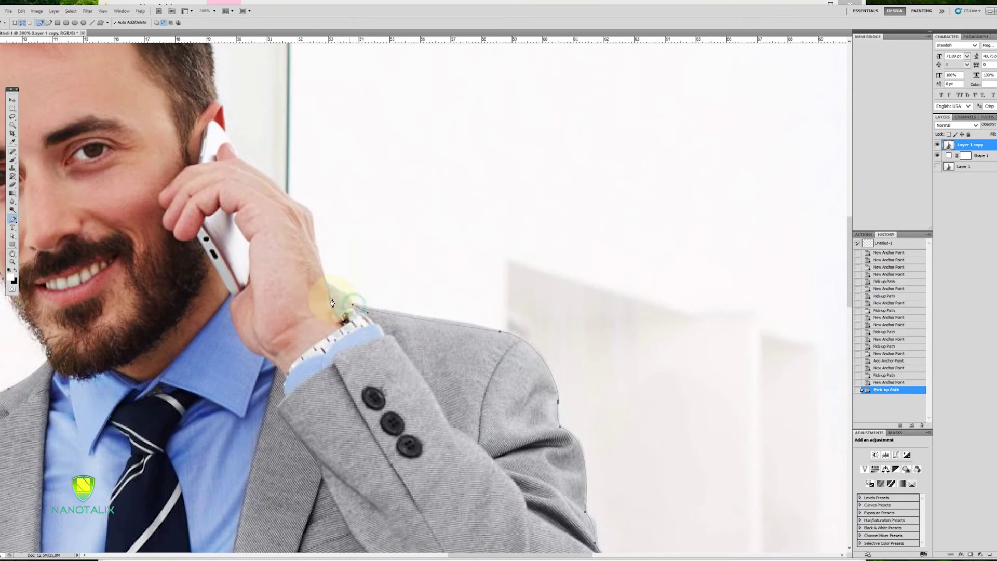
Step: Trace the path from the collar up the back of the hand holding the phone to the knuckle
click(323, 284)
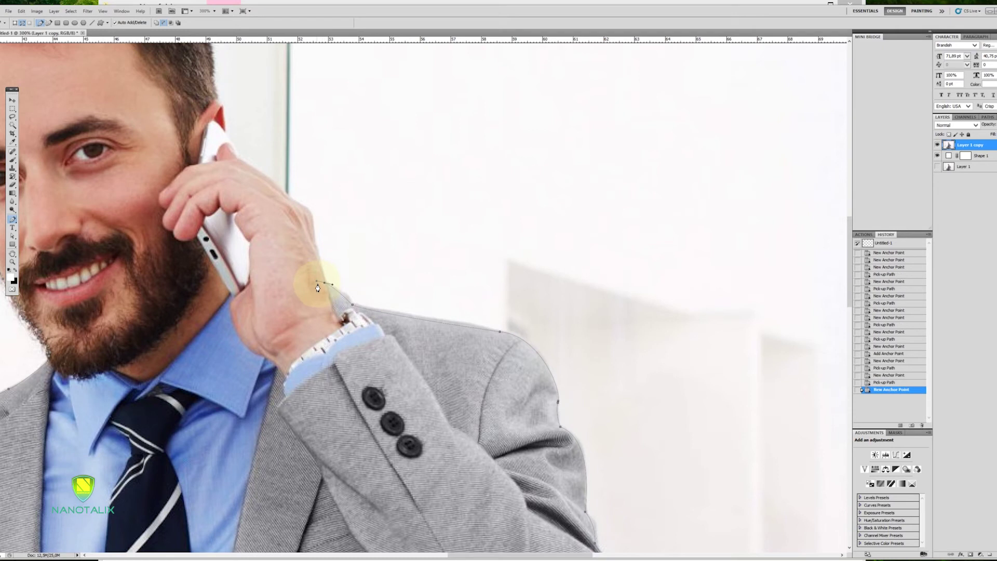
click(324, 284)
drag(342, 254, 348, 344)
click(348, 324)
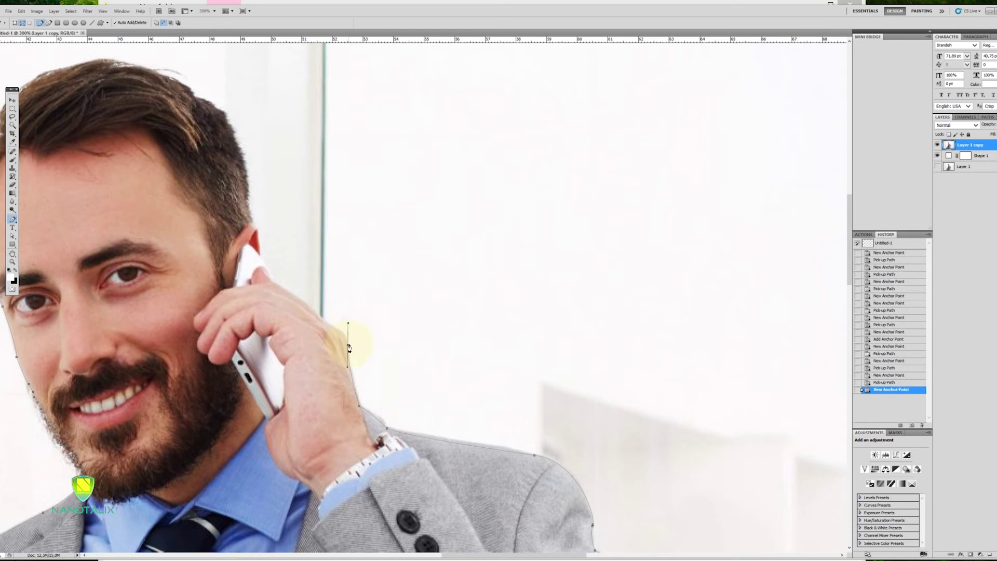
click(349, 347)
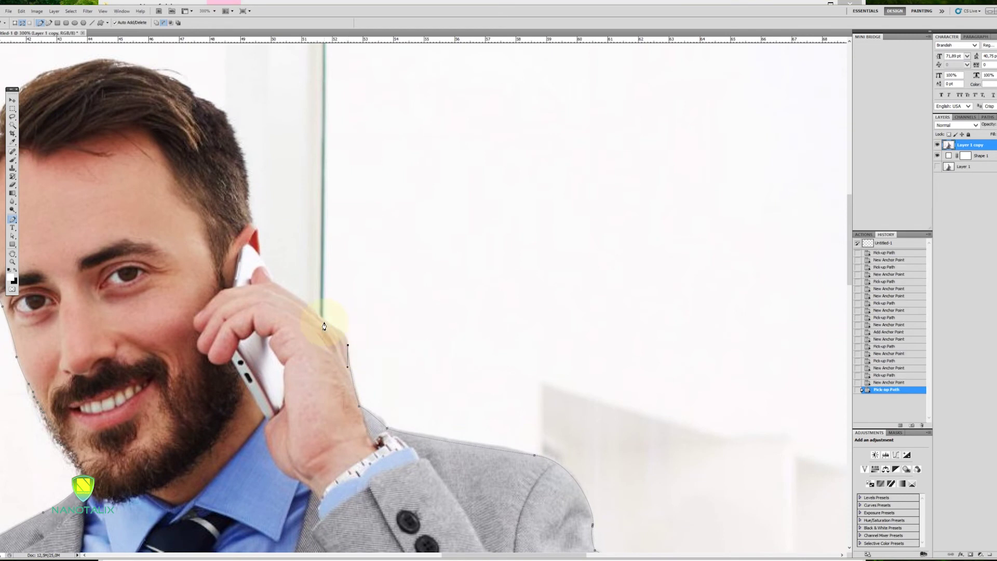
Step: Trace the path from the knuckle along the top edge of the index finger toward the phone
mouse_move(307, 316)
mouse_down()
mouse_move(297, 304)
mouse_move(296, 313)
mouse_up()
click(324, 323)
click(273, 283)
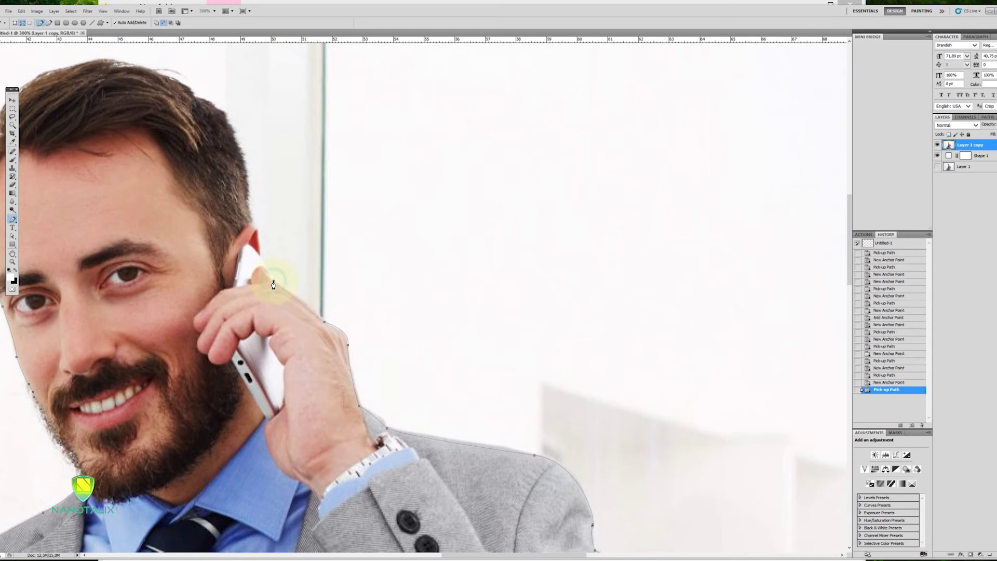
drag(272, 279, 244, 263)
click(274, 284)
Step: Run the path along the phone's edge and around the ear to the hairline
click(259, 260)
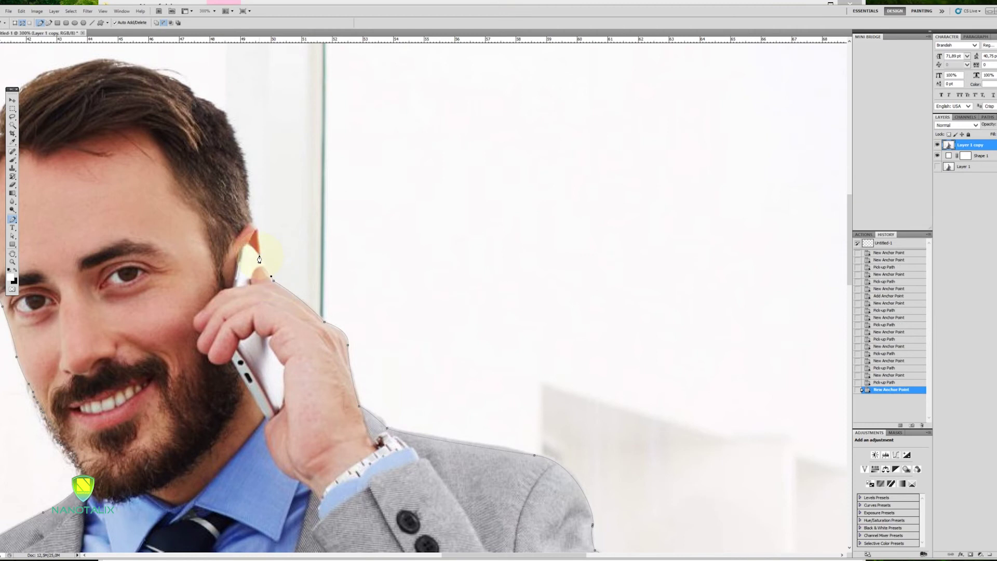
drag(290, 250, 296, 335)
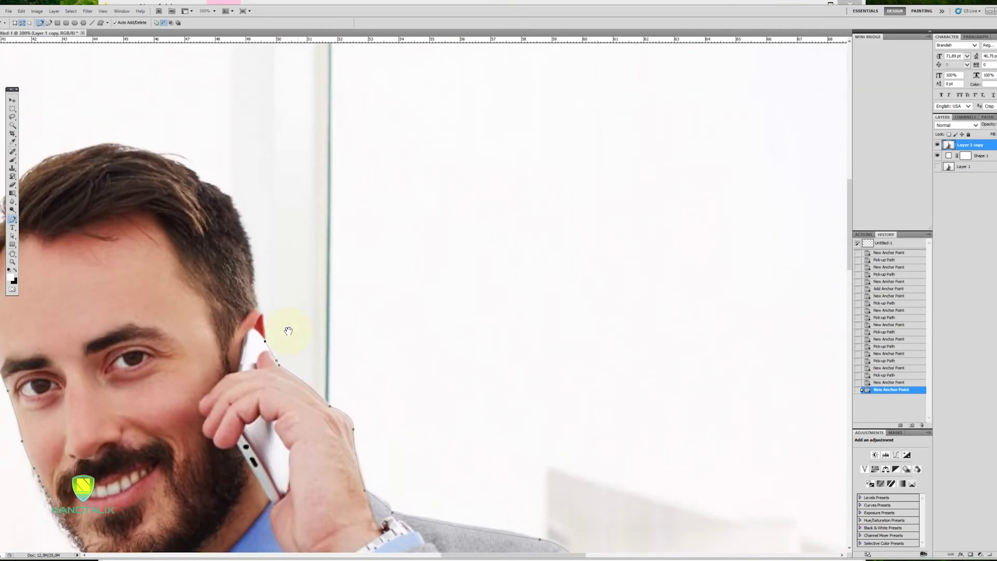
click(260, 332)
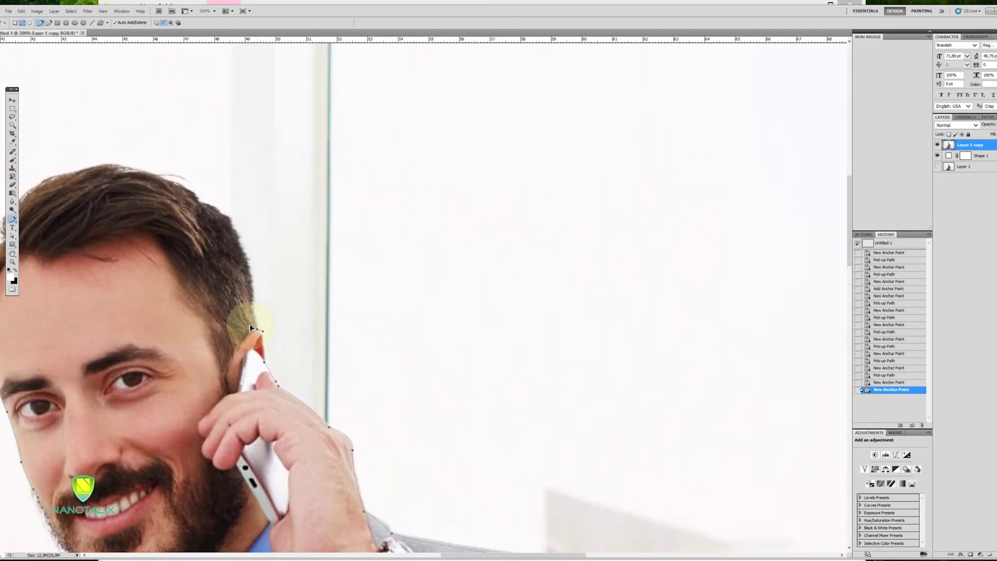
click(255, 333)
click(255, 324)
Step: Trace the hair from behind the ear up the side of the head with closely spaced anchor points
click(252, 300)
click(251, 292)
click(250, 285)
click(248, 279)
click(247, 272)
click(245, 265)
click(244, 258)
click(241, 253)
click(240, 248)
click(238, 243)
click(235, 237)
click(232, 232)
click(228, 227)
click(225, 221)
click(219, 217)
click(214, 213)
click(208, 209)
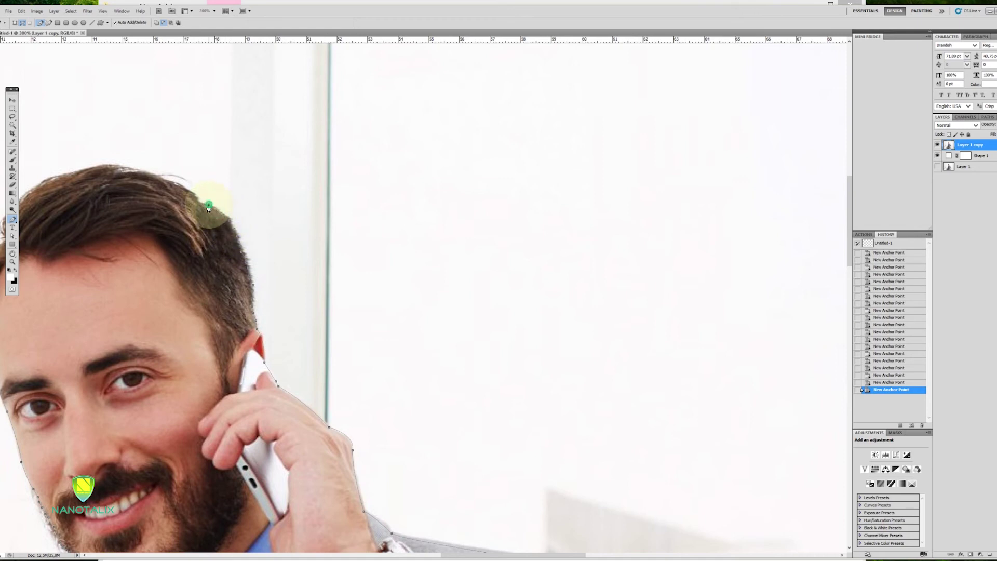
Step: Continue the path across the top of the hair and close it at its starting point
click(202, 203)
click(193, 198)
click(190, 194)
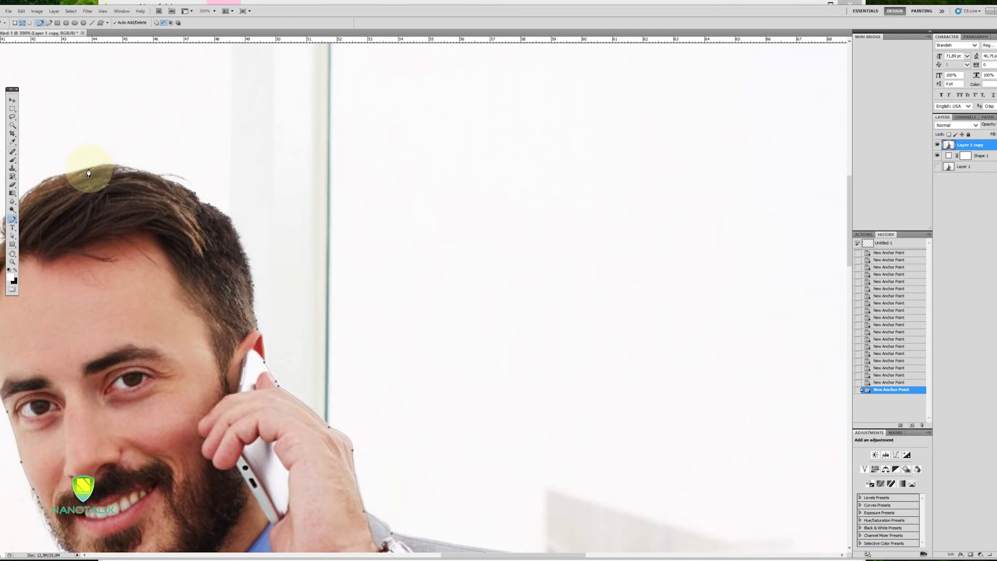
drag(64, 188, 327, 246)
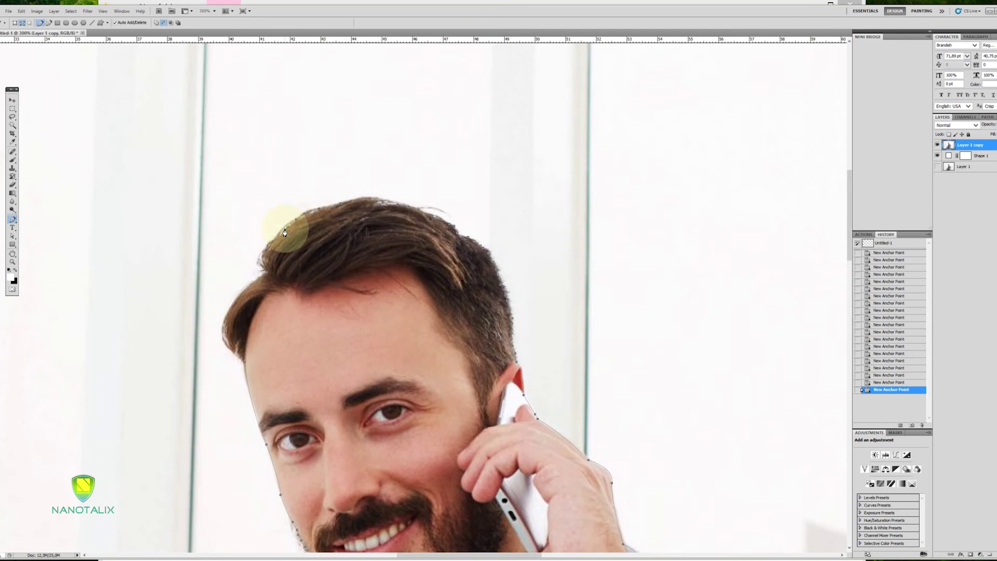
click(266, 256)
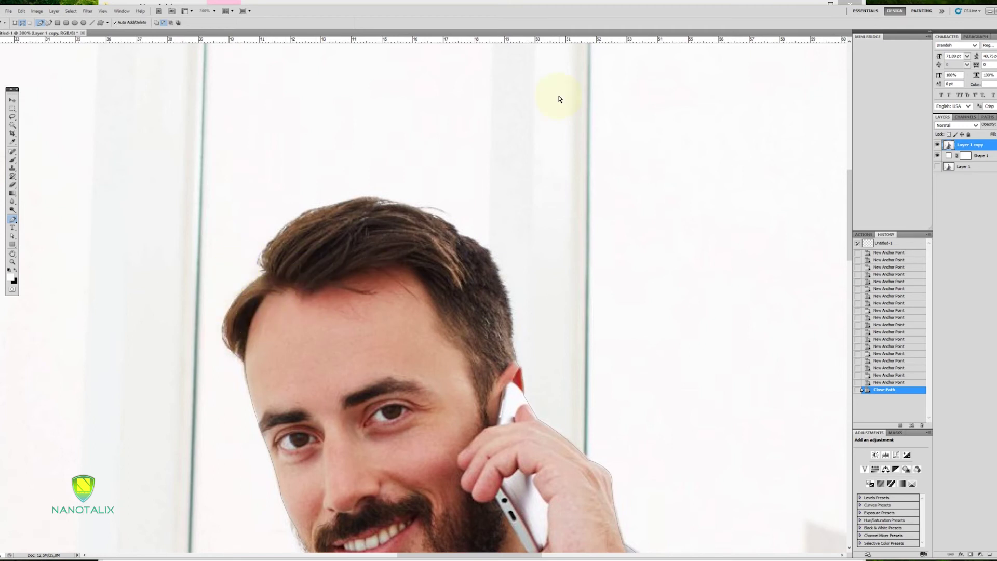
Step: Convert the closed path into a new anti-aliased selection
key(ctrl+plus)
key(ctrl+plus)
key(ctrl+plus)
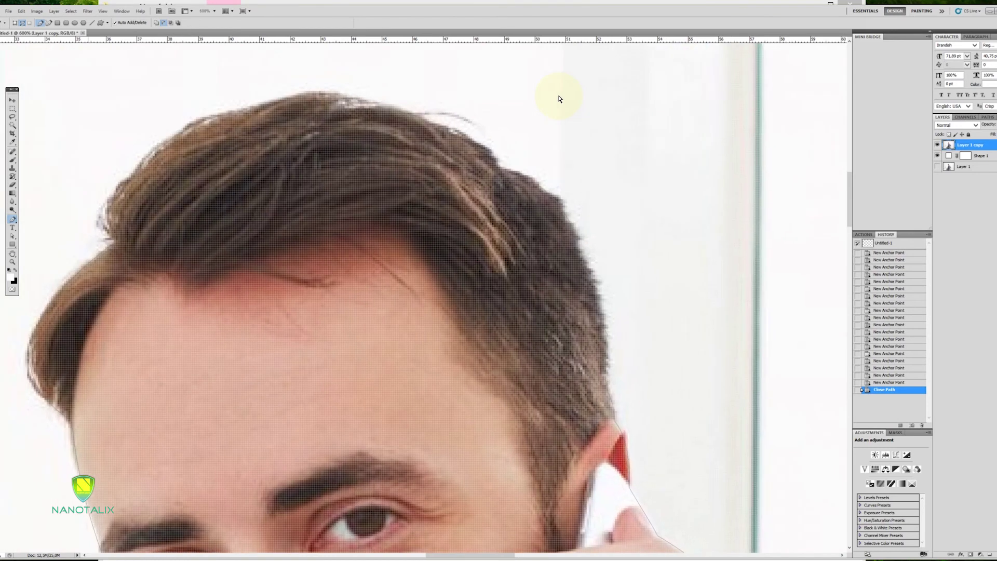
right_click(133, 318)
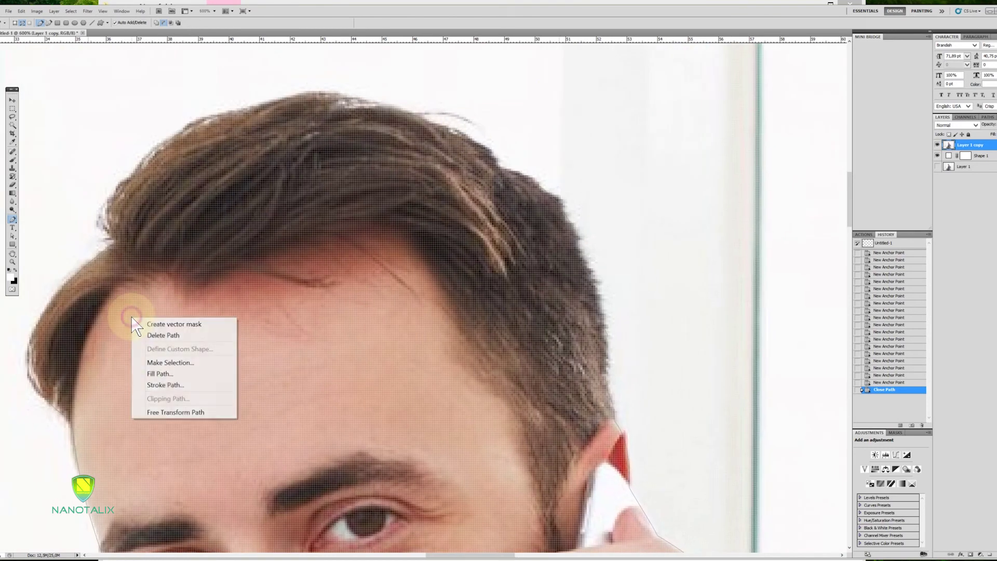
click(184, 363)
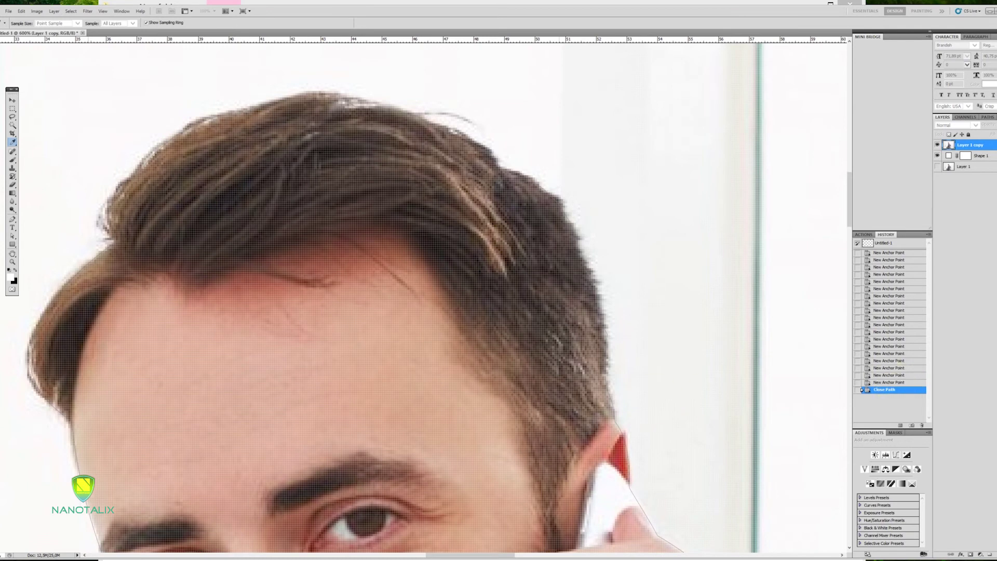
drag(291, 297, 344, 282)
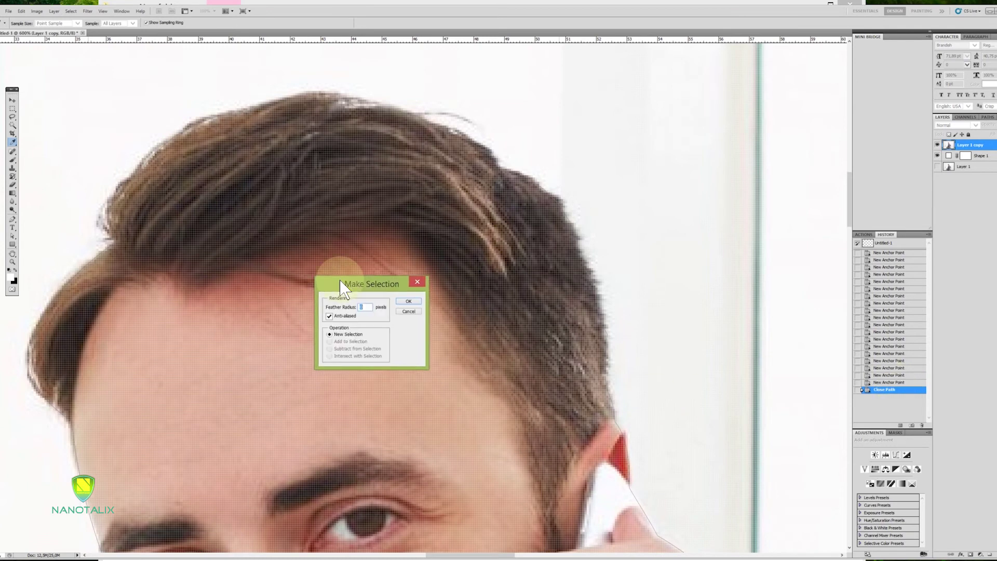
click(408, 301)
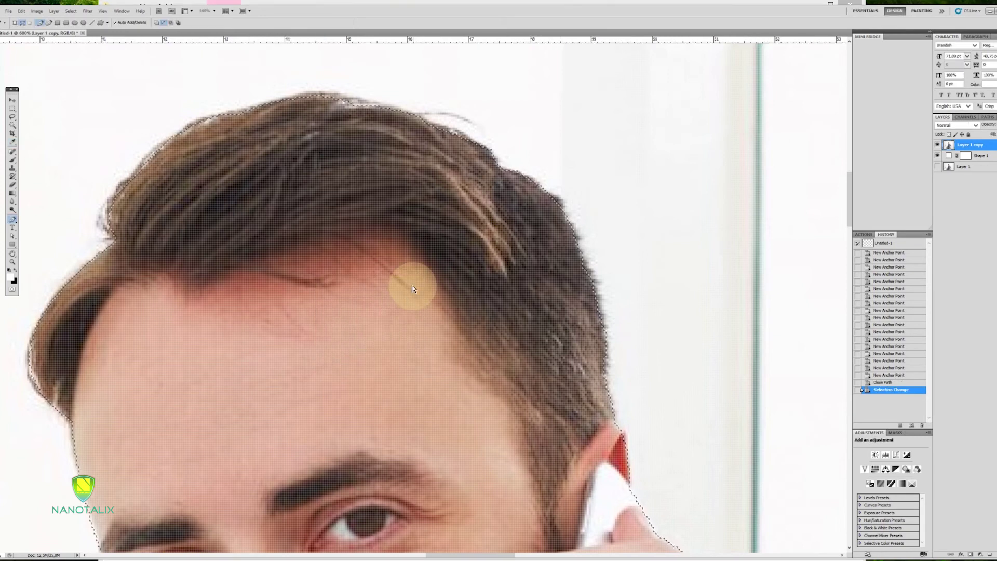
Step: Delete the background around the man on the Layer 1 copy layer and deselect
scroll(408, 298, down, 2)
scroll(413, 289, down, 3)
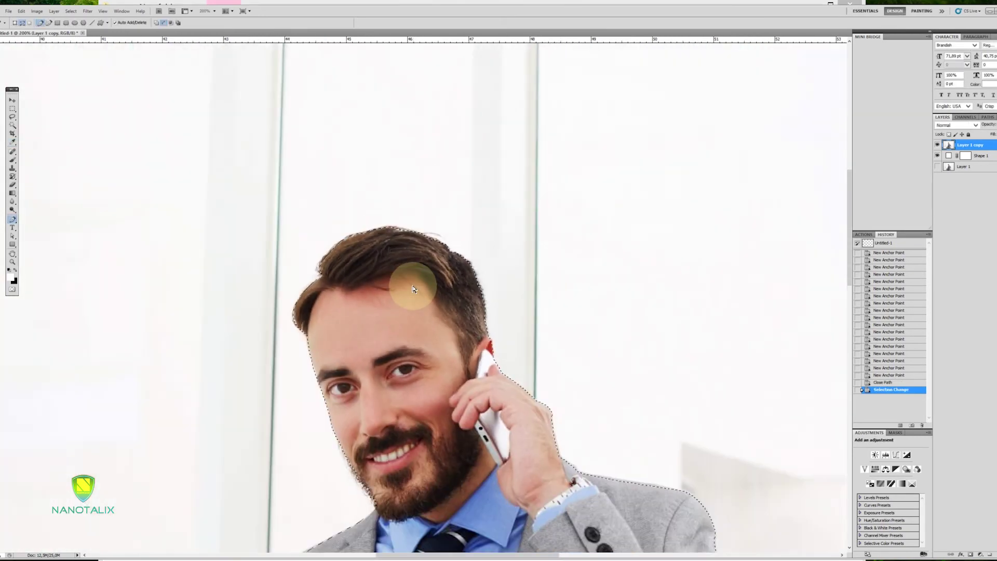
scroll(413, 289, down, 1)
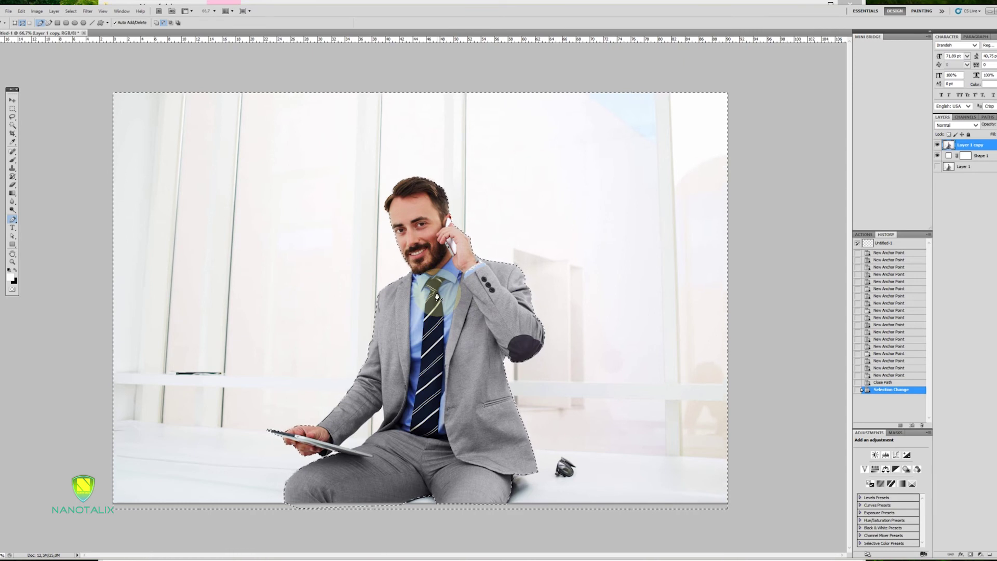
key(Delete)
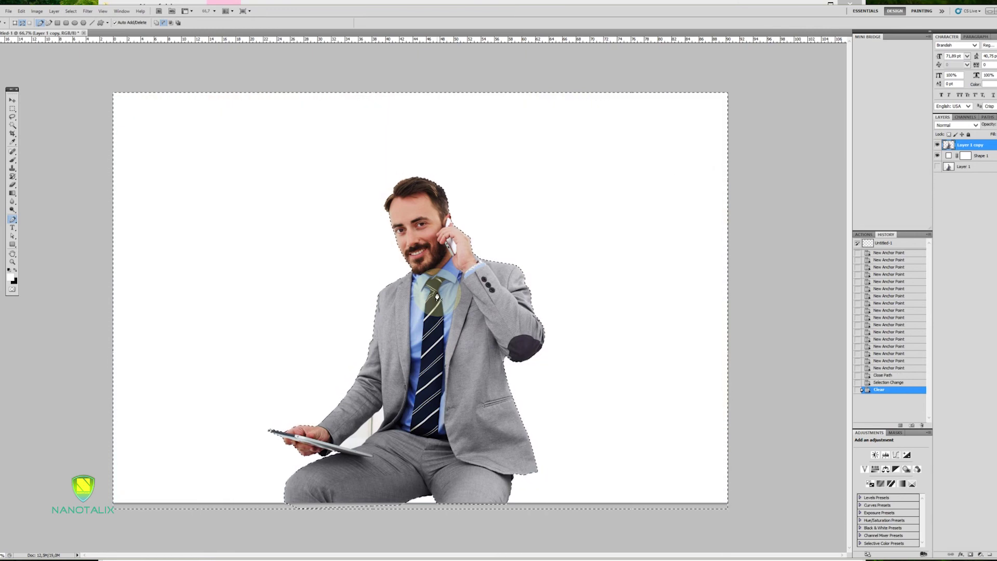
click(12, 109)
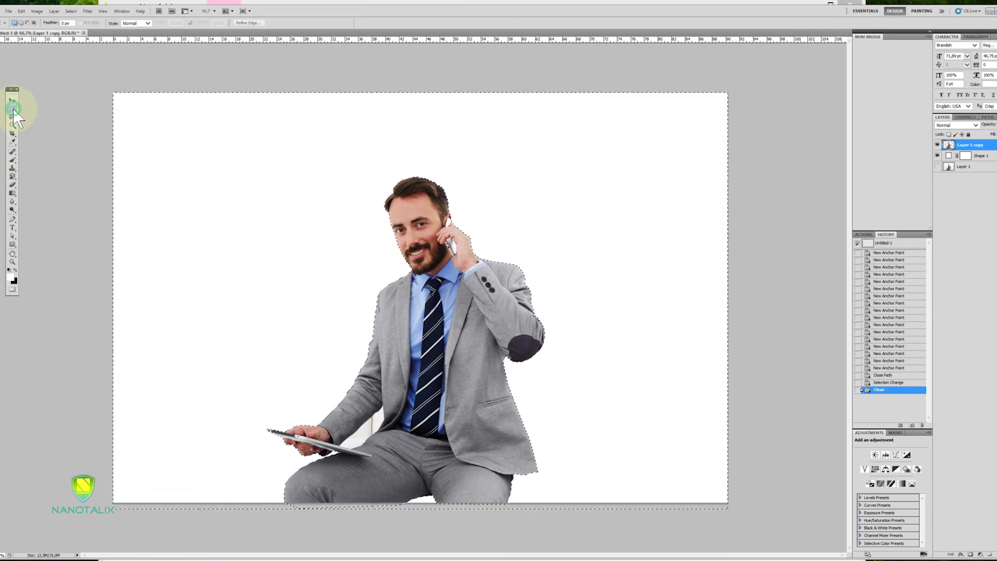
click(316, 335)
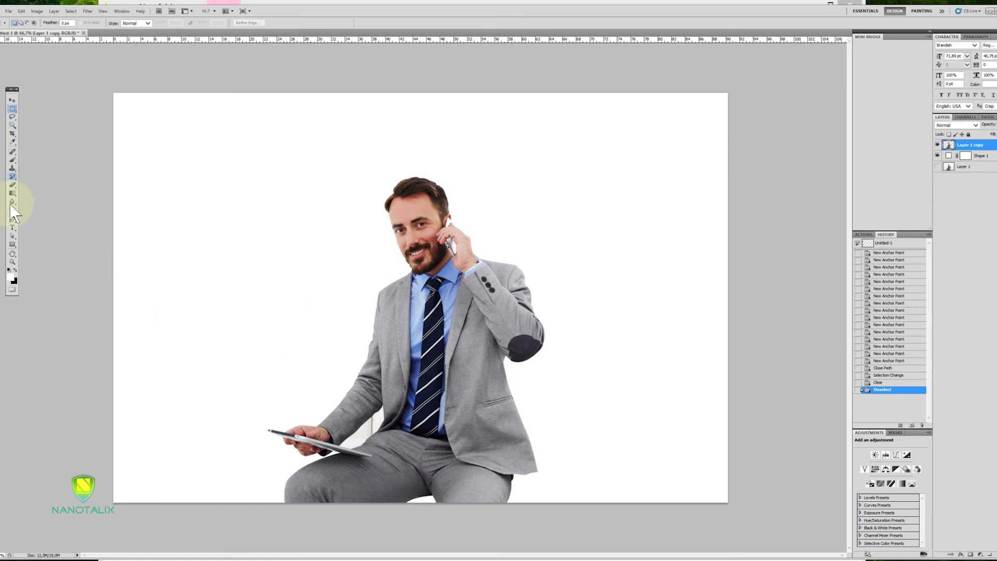
Step: Start a new Pen path where the sleeve meets the tablet and trace the underside of the forearm to the elbow
click(13, 220)
key(ctrl+plus)
key(ctrl+plus)
drag(334, 460, 394, 229)
drag(311, 541, 403, 394)
key(ctrl+plus)
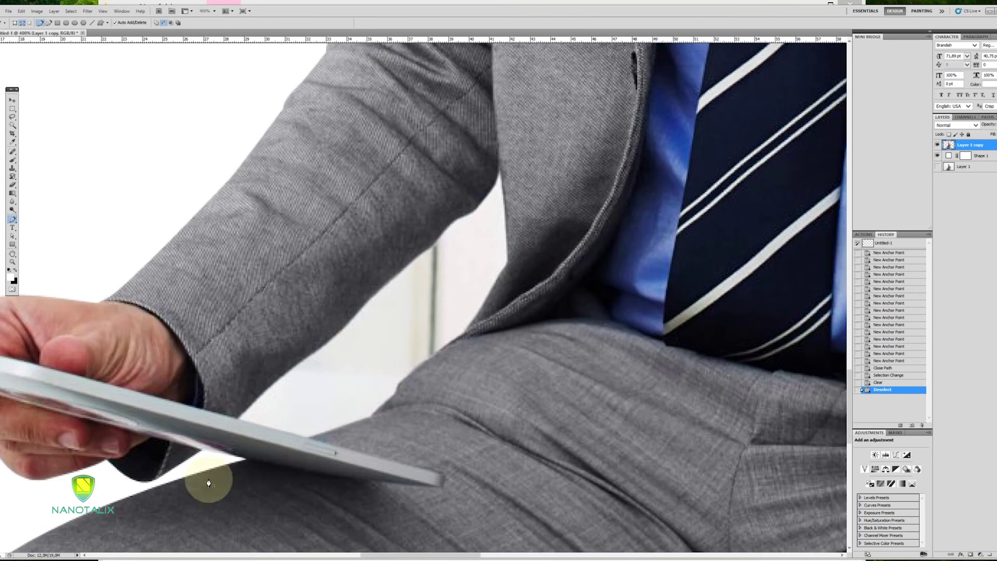
click(236, 416)
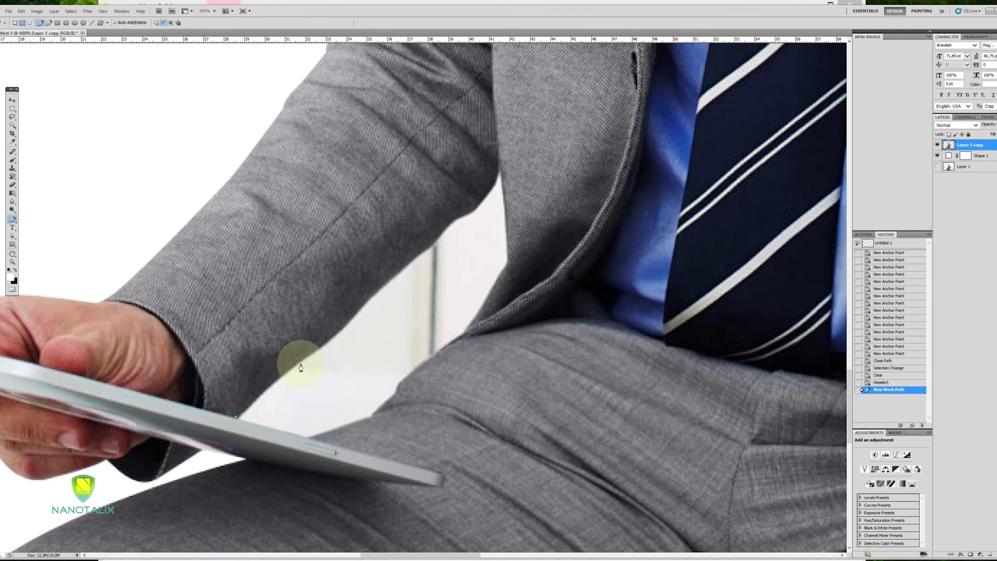
click(318, 354)
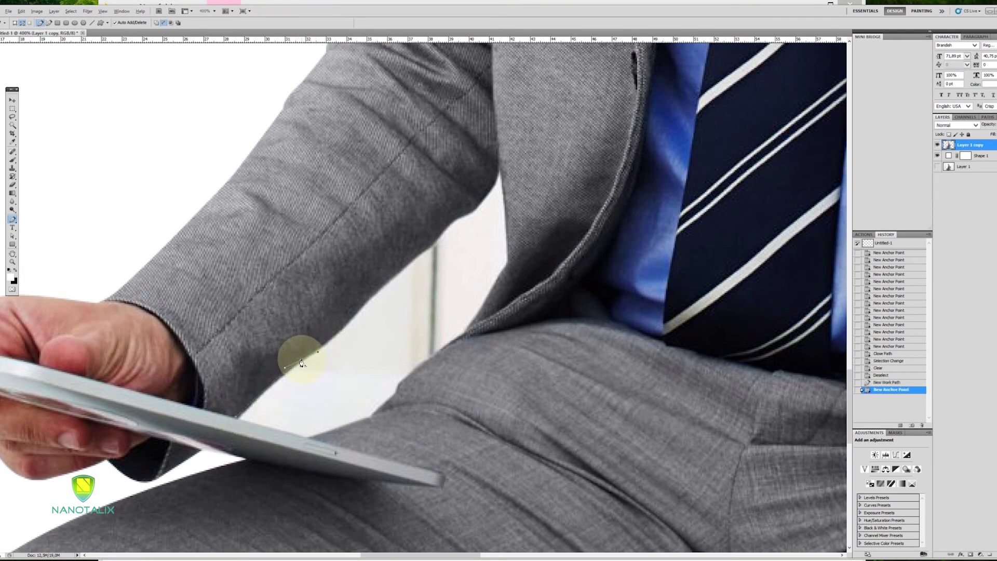
click(364, 304)
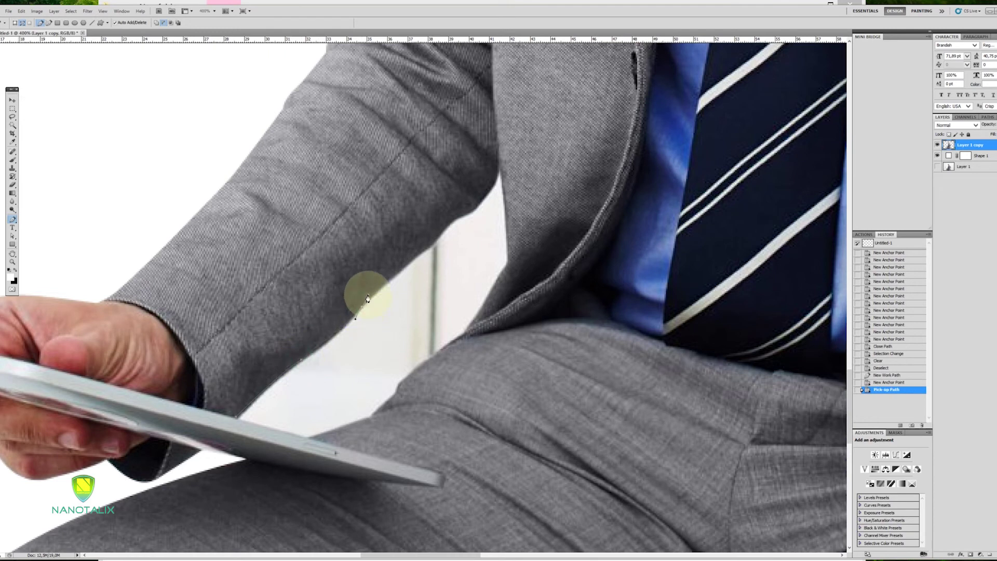
click(424, 256)
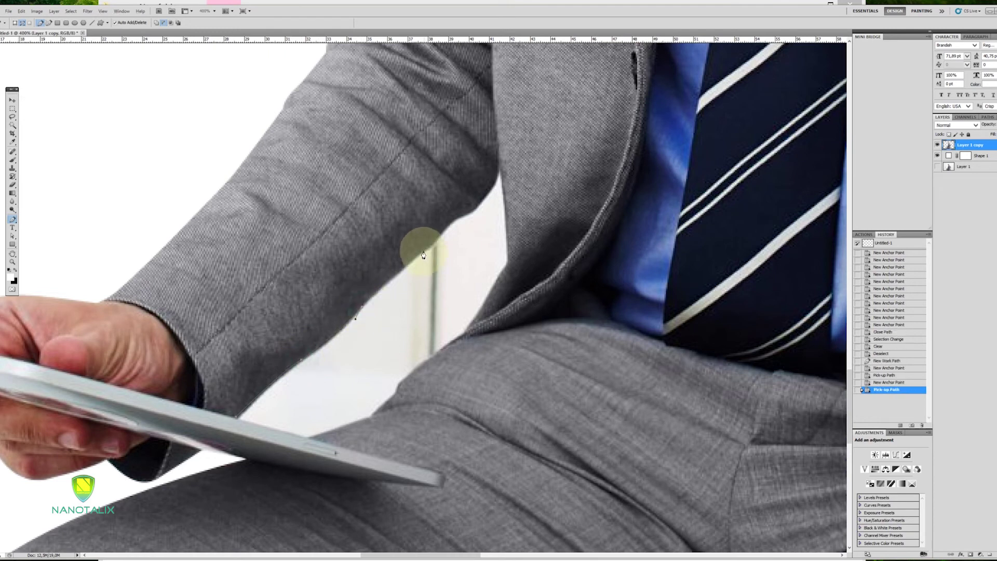
click(431, 248)
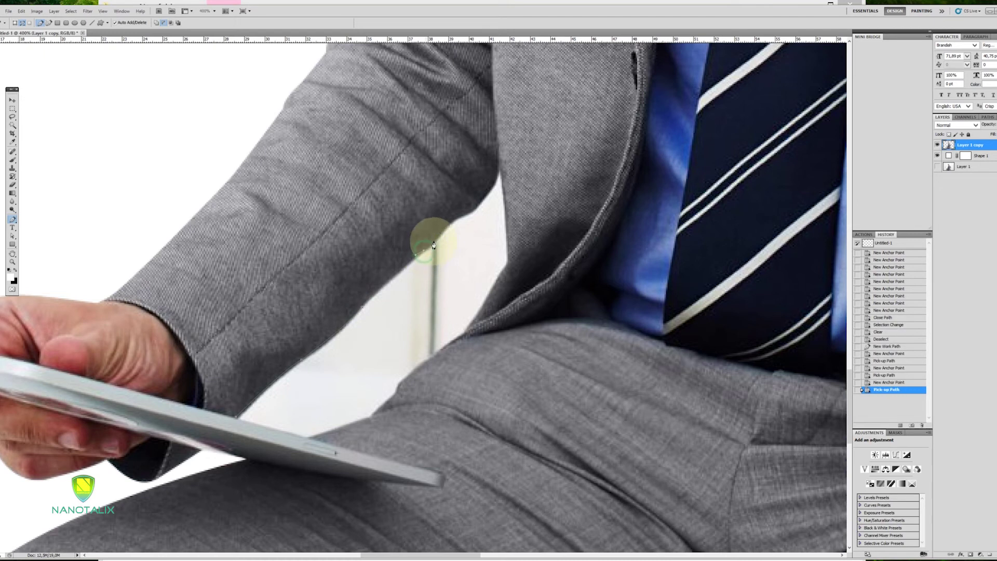
Step: Continue the path from the elbow along the sleeve to the narrow tip of the gap beside the jacket
click(462, 216)
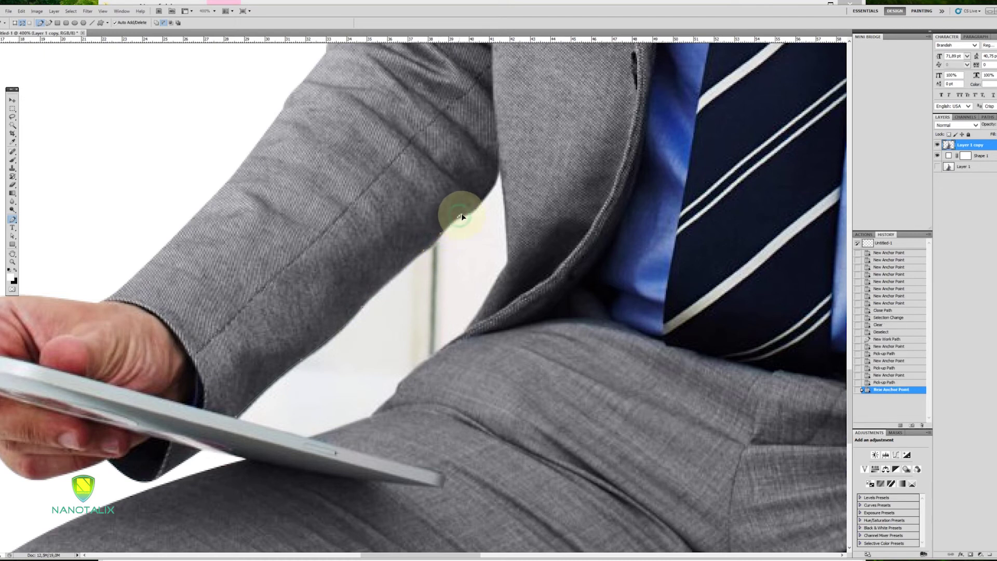
click(460, 214)
click(486, 196)
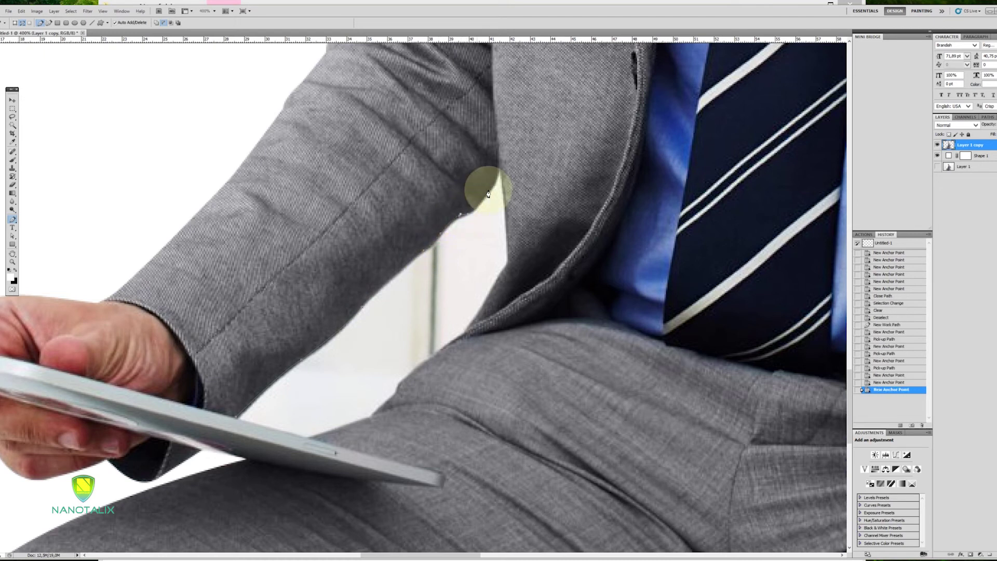
click(497, 167)
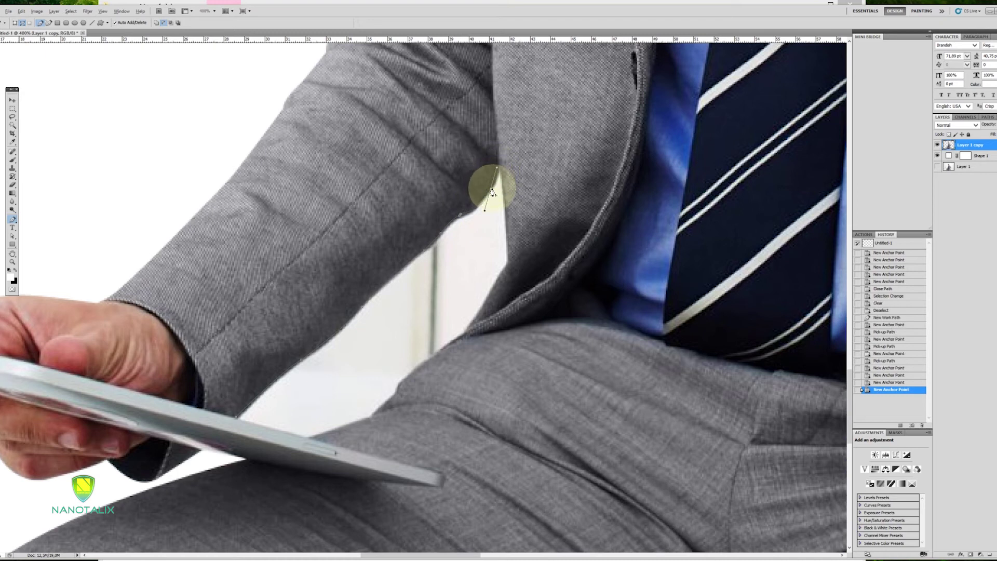
drag(489, 193, 499, 172)
click(499, 169)
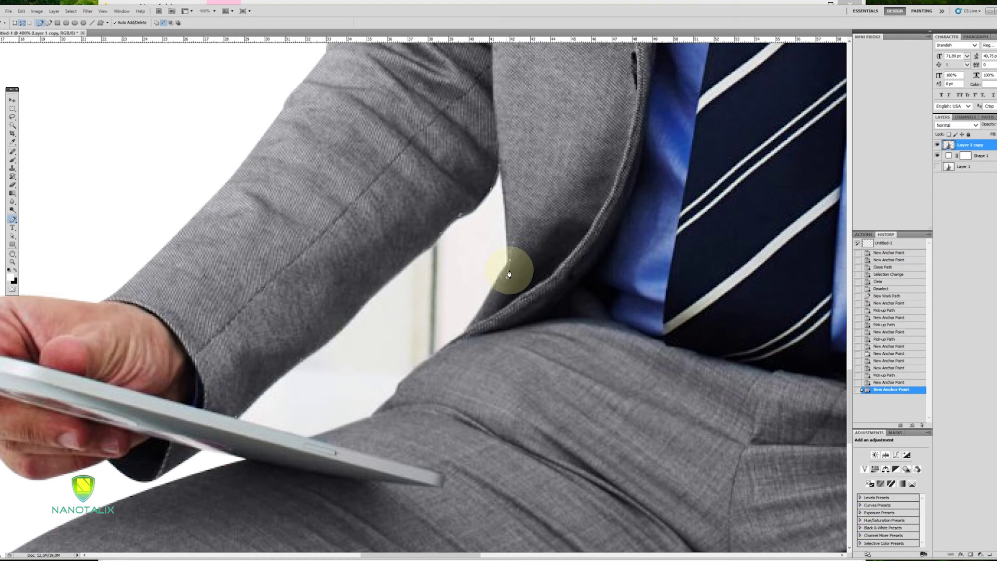
Step: Run the path down the jacket's edge to its lower corner and along the upper outline of the thigh
click(512, 264)
click(511, 264)
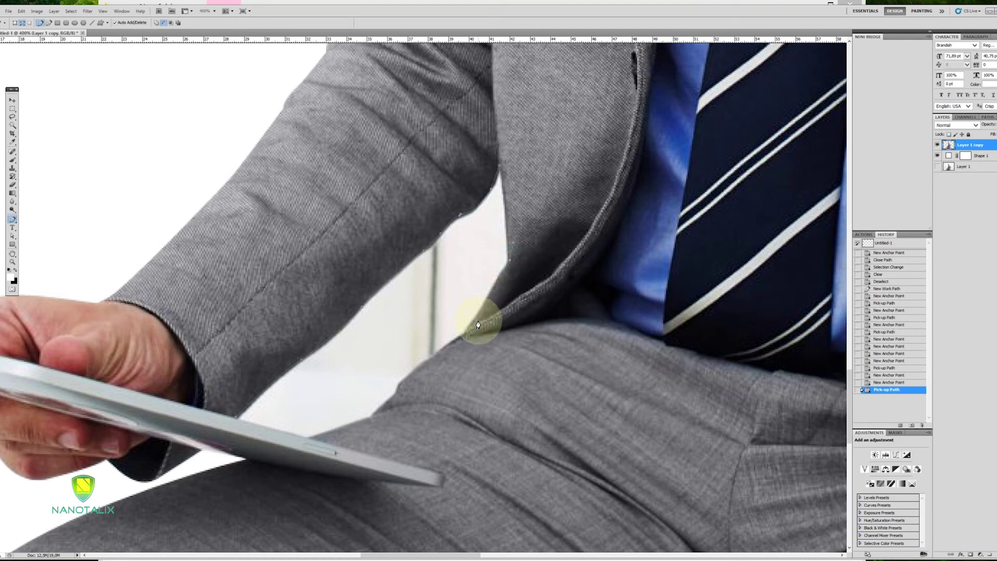
click(468, 331)
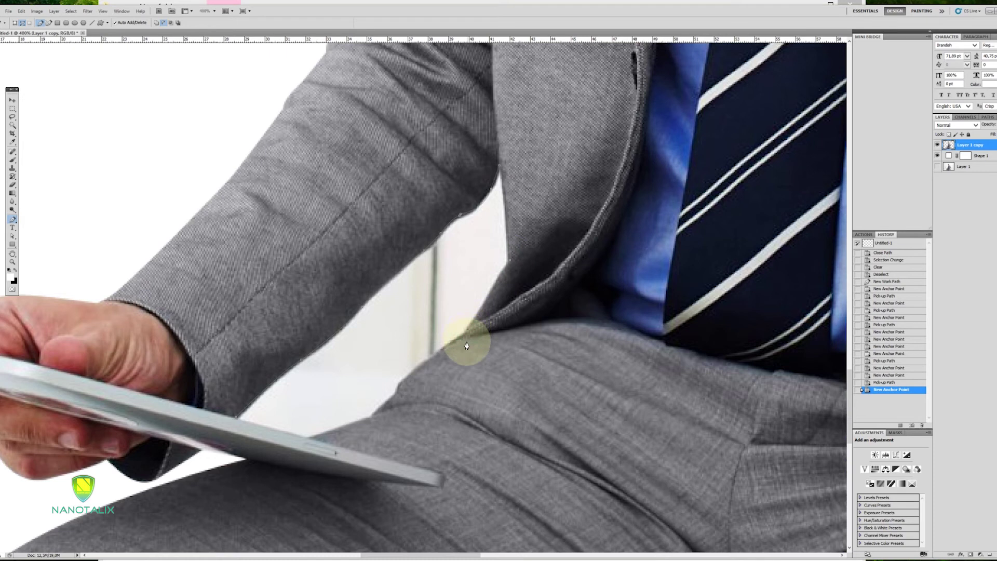
click(443, 351)
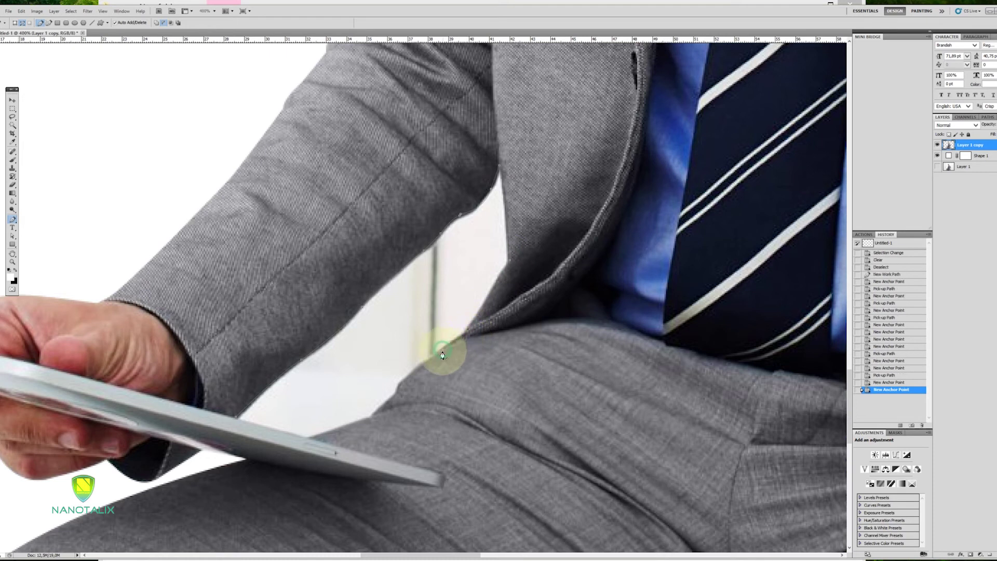
scroll(444, 364, down, 1)
scroll(444, 364, left, 2)
click(429, 377)
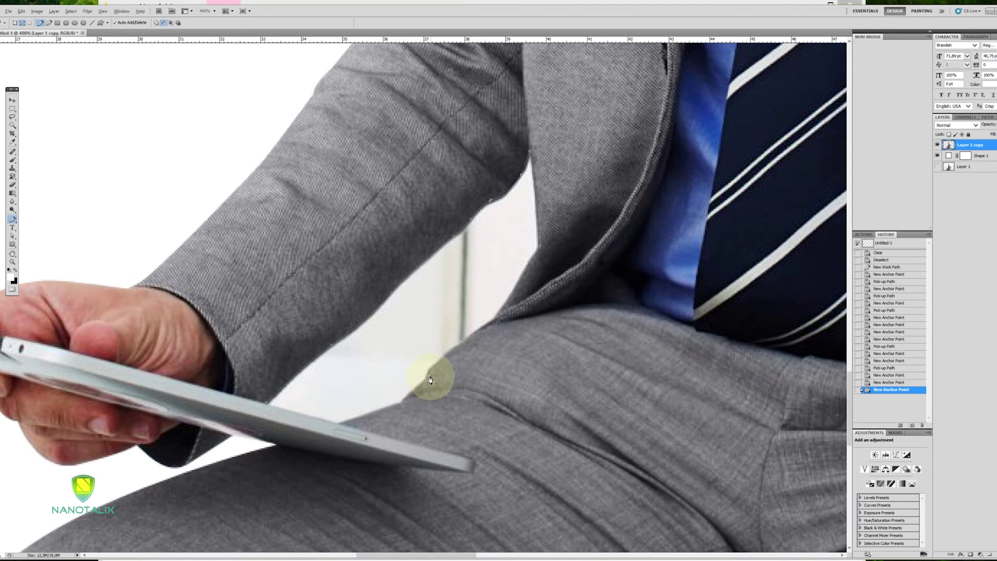
click(407, 401)
drag(407, 401, 402, 407)
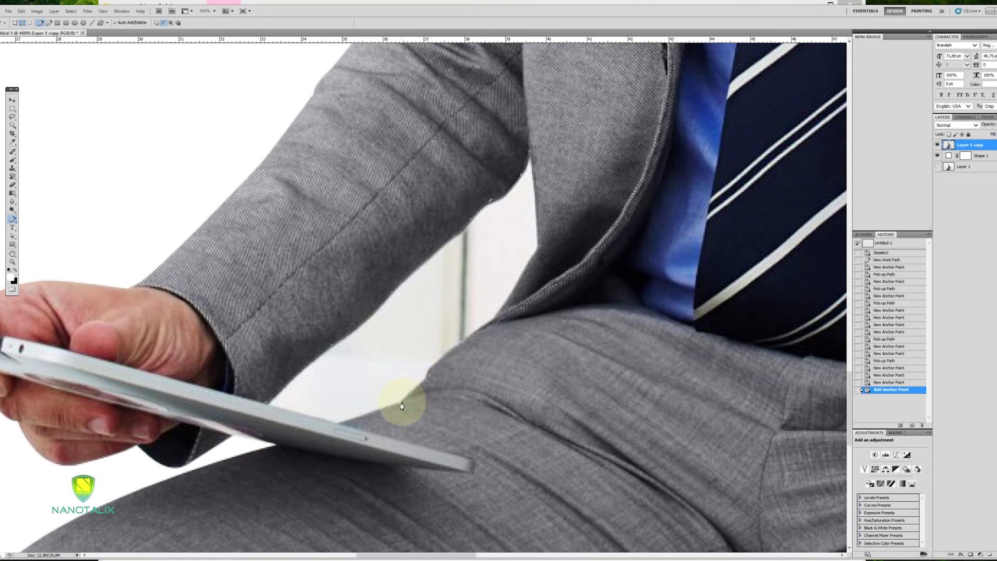
Step: Extend the path to where the thigh meets the tablet, follow the tablet's edge, and close it at its starting point
click(342, 426)
click(337, 426)
click(266, 406)
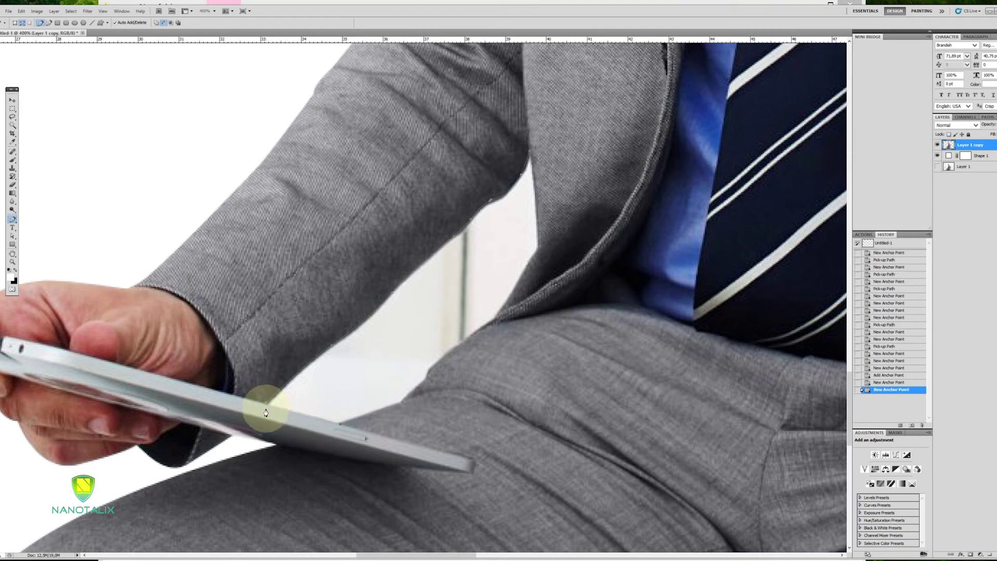
click(267, 408)
click(267, 407)
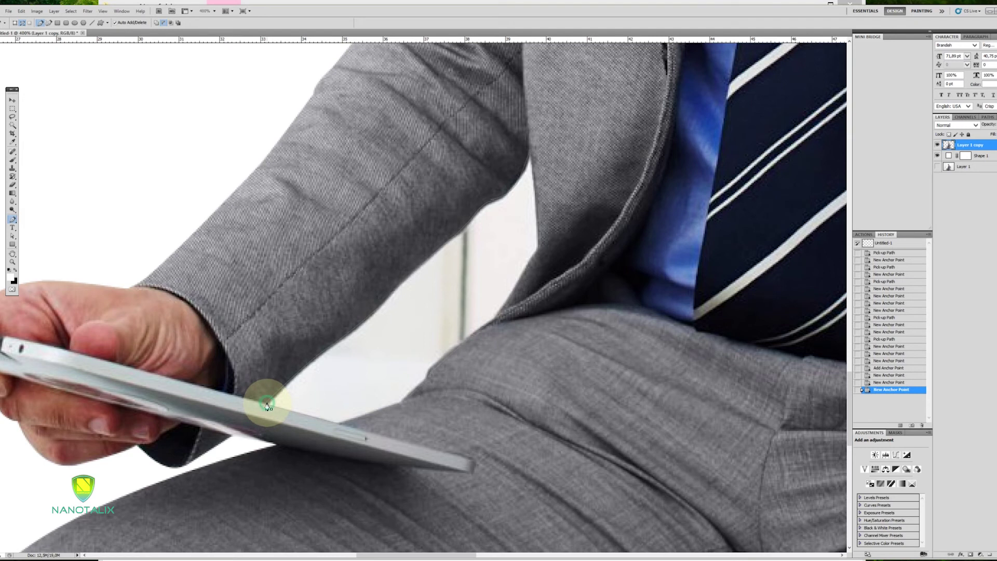
Step: Convert the closed path around the gap between arm and body into a selection
right_click(359, 391)
click(390, 436)
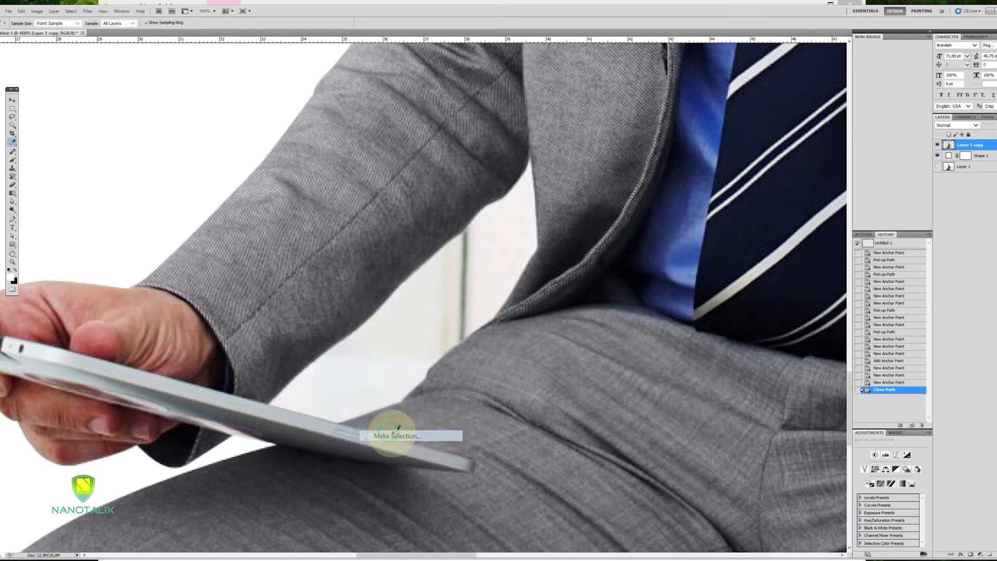
click(409, 307)
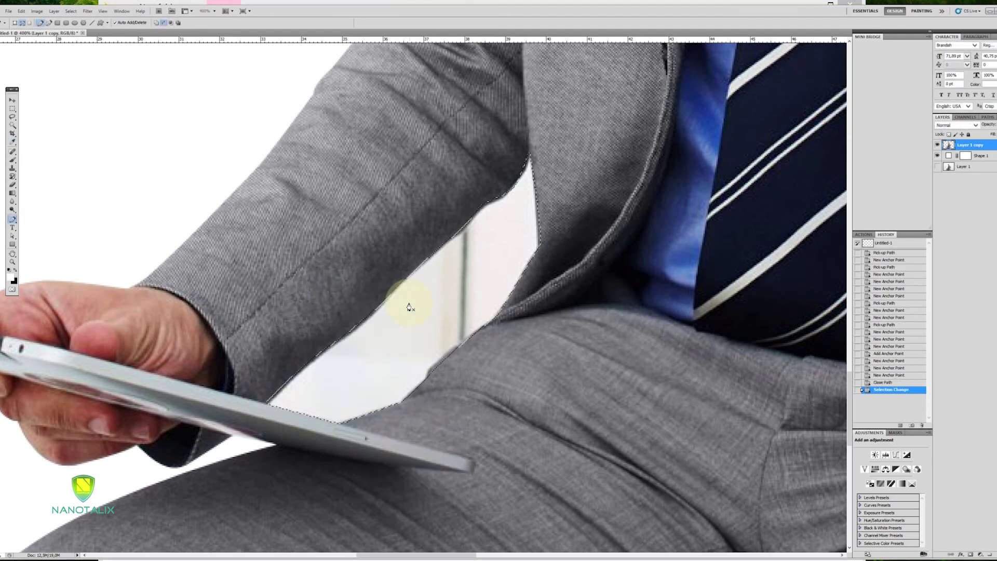
Step: Try clearing the selected area of the Layer 1 copy layer and undo the clearing
key(Delete)
scroll(410, 306, down, 4)
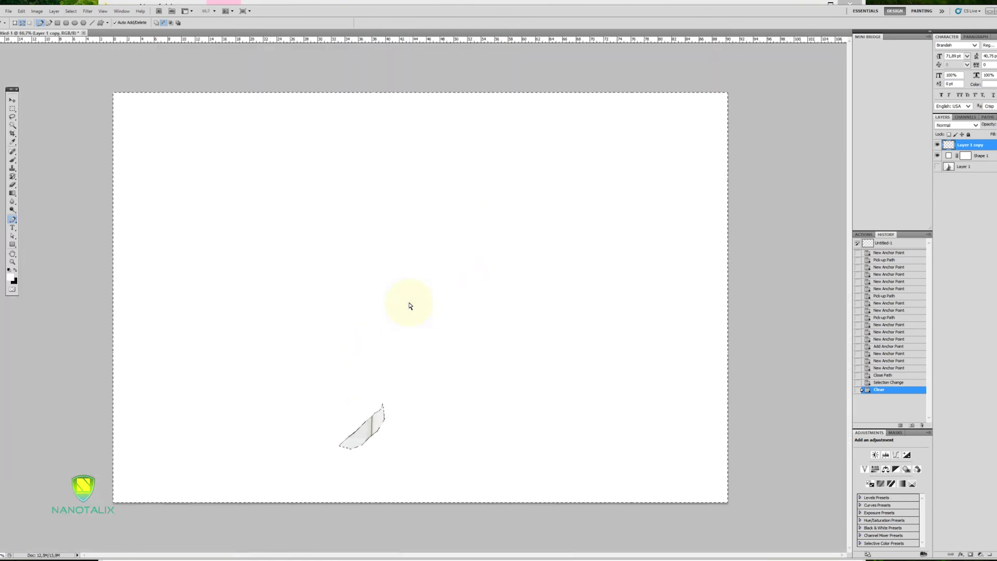
key(ctrl+z)
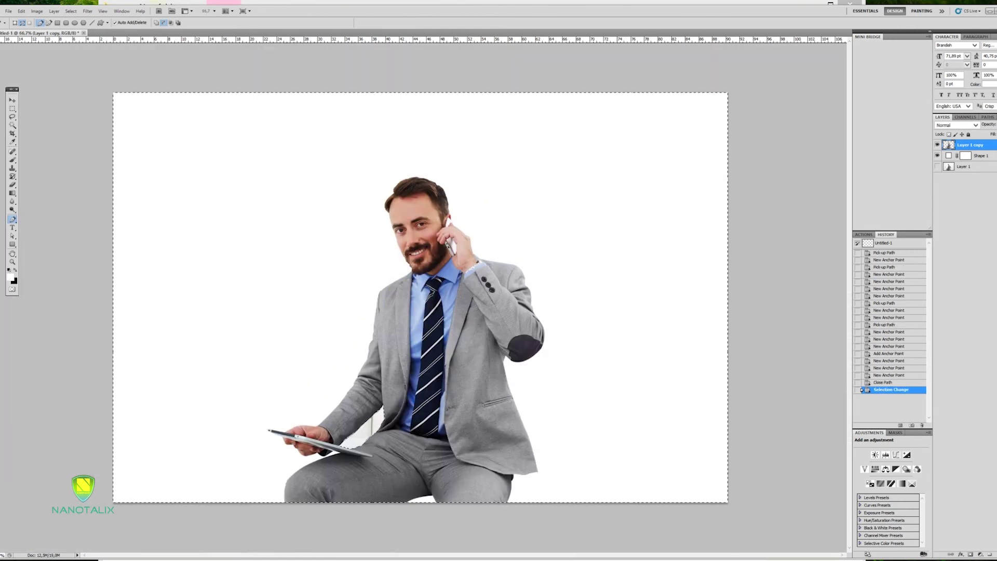
Step: Invert the selection, delete the leftover background in the gap between arm and body, and deselect
click(72, 11)
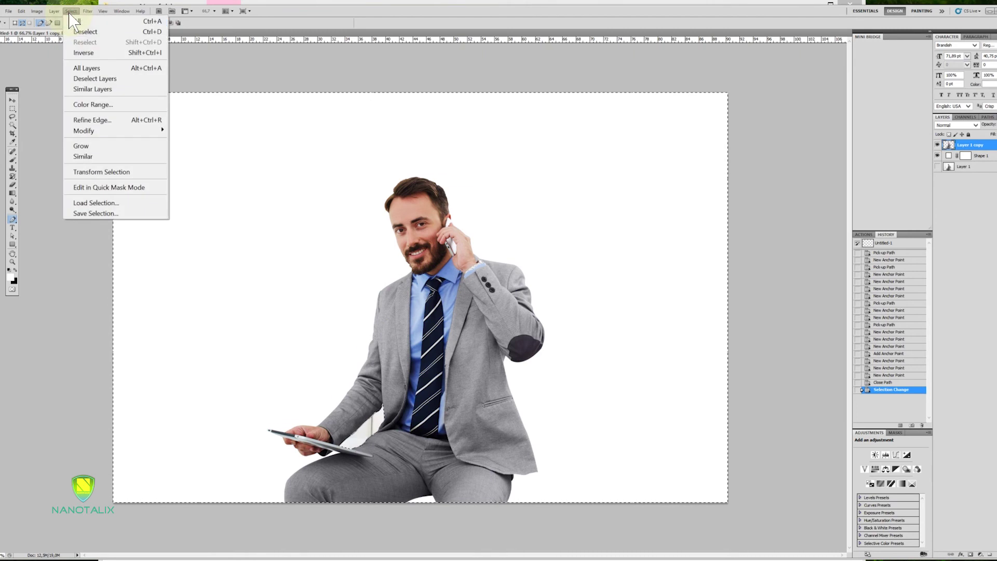
click(83, 52)
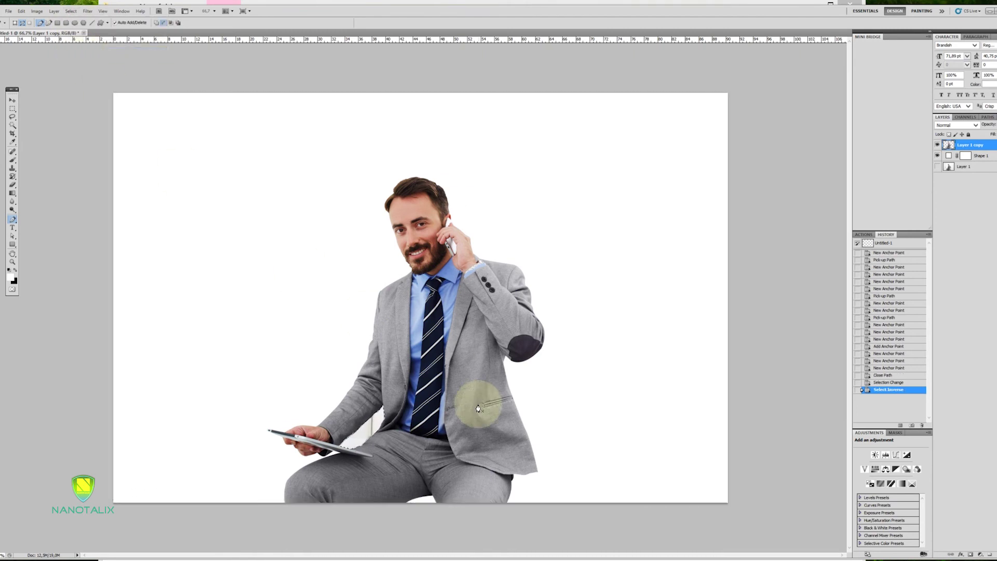
key(Delete)
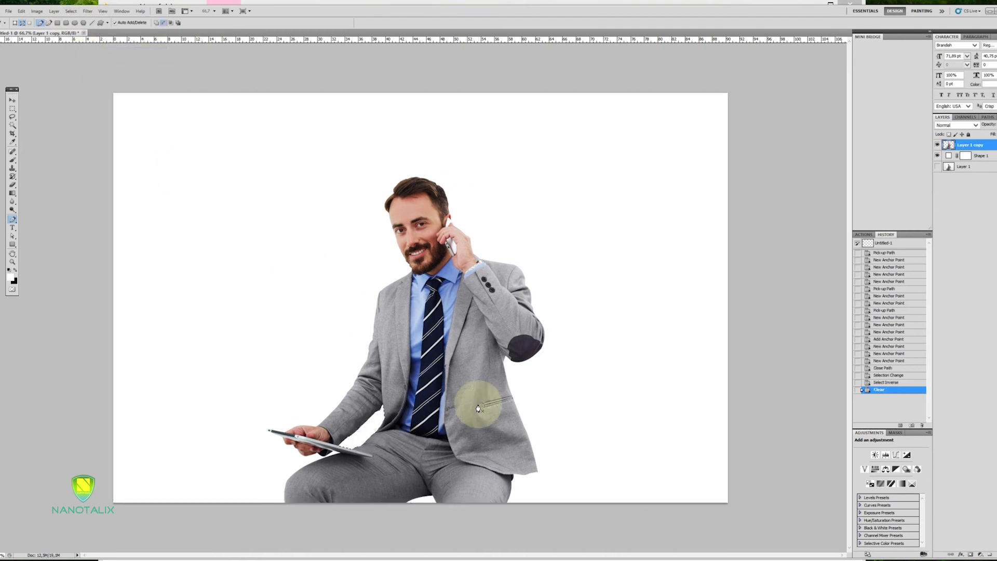
click(13, 109)
click(535, 311)
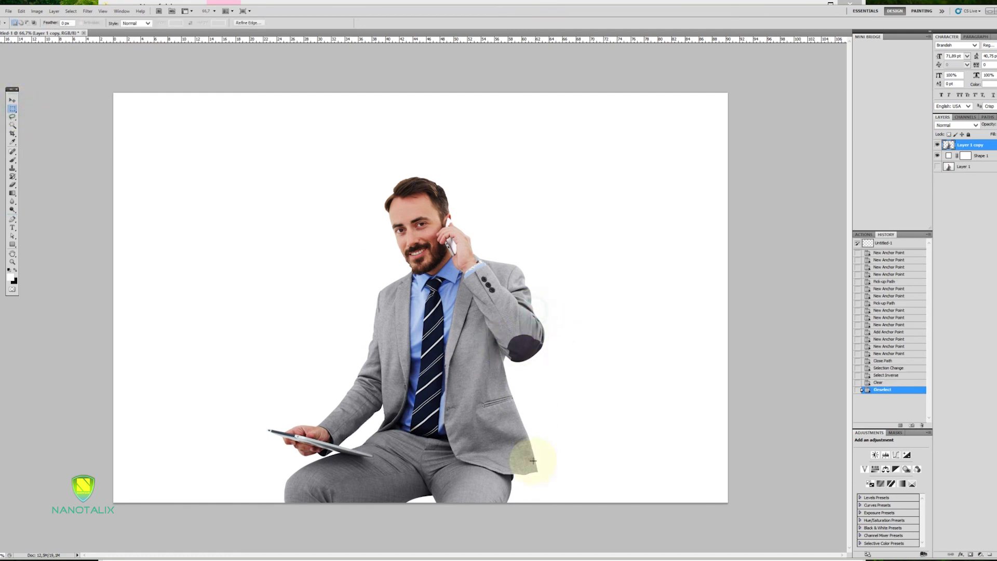
Step: Add a new layer and move it directly beneath the Layer 1 copy layer
click(13, 100)
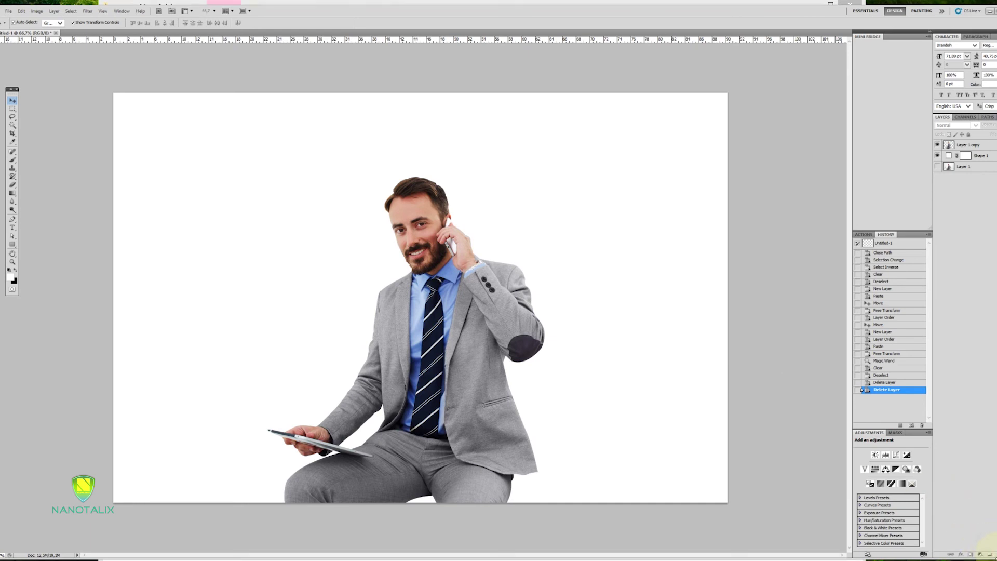
click(990, 555)
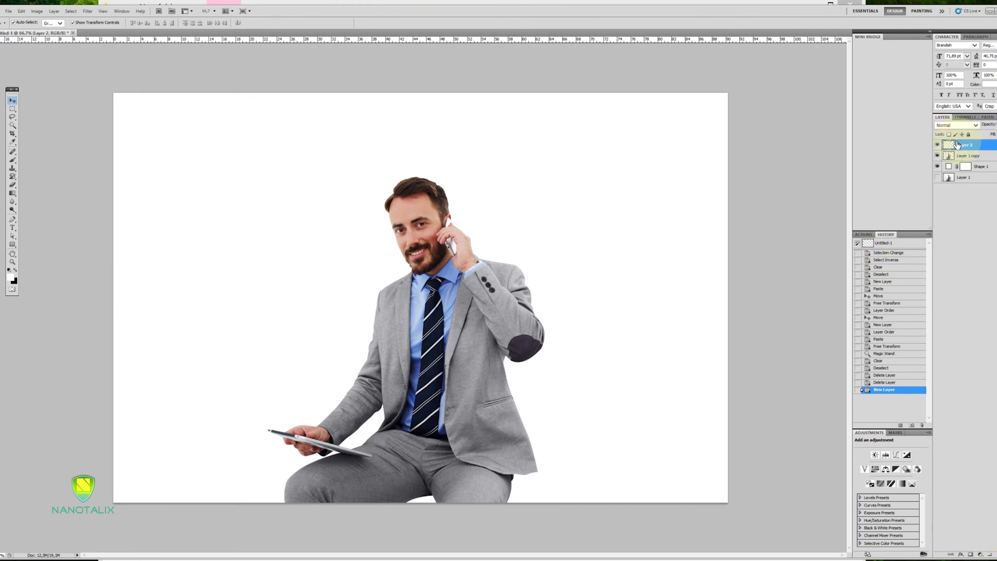
drag(949, 147, 951, 158)
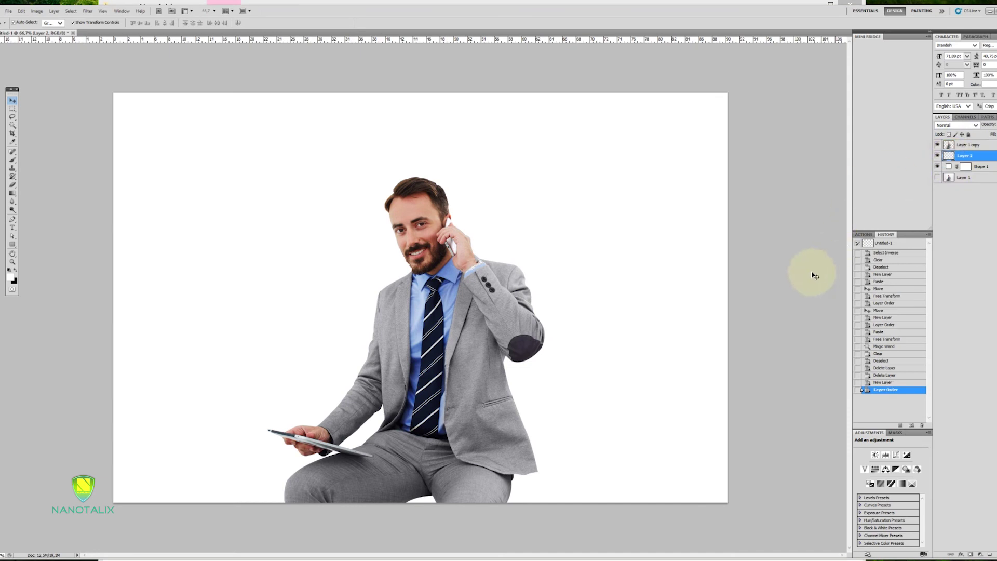
Step: Paste the desk image behind the man, scale it proportionally to about 147%, and position its tabletop beneath him
key(ctrl+v)
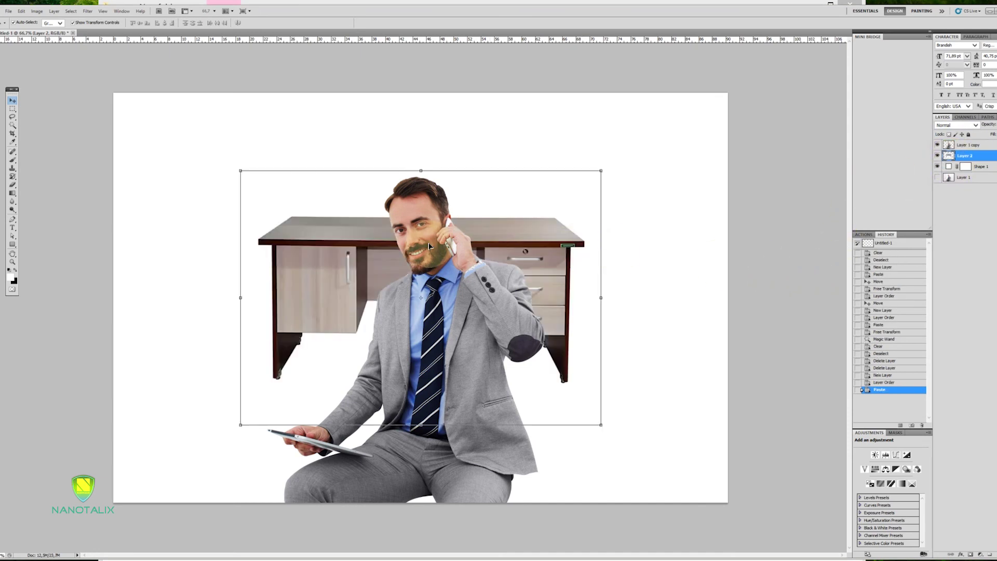
click(240, 172)
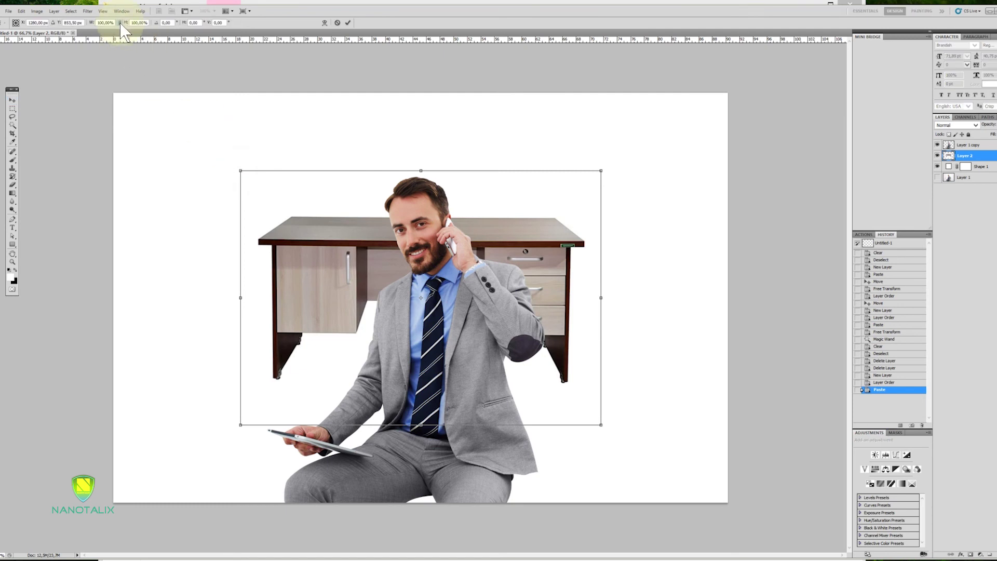
drag(238, 170, 148, 105)
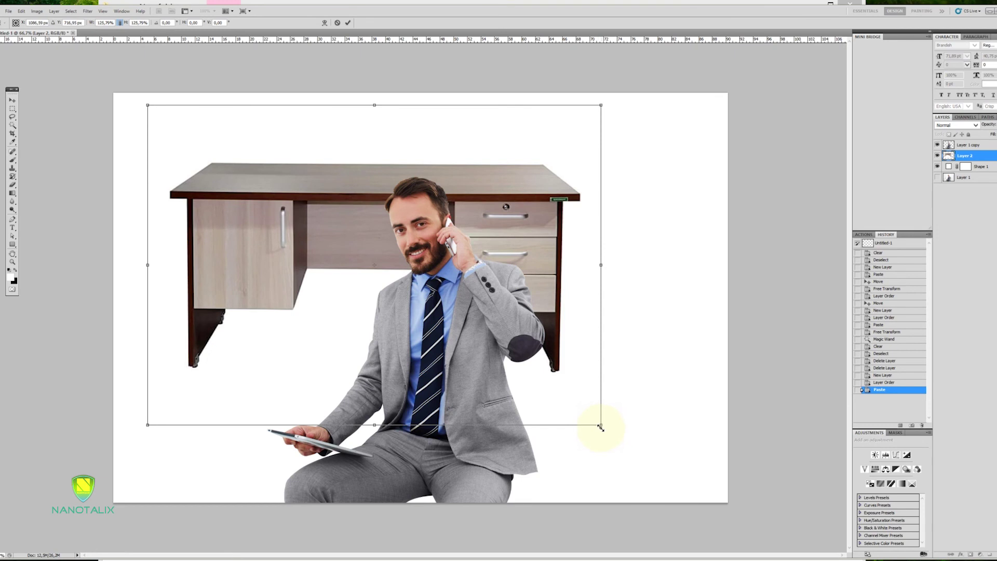
drag(603, 428, 686, 473)
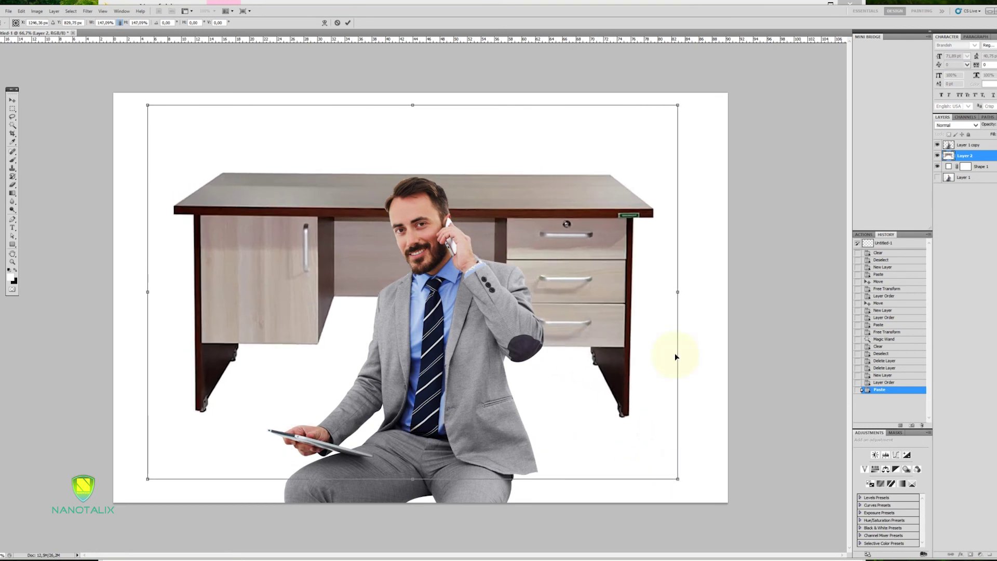
drag(584, 180, 600, 479)
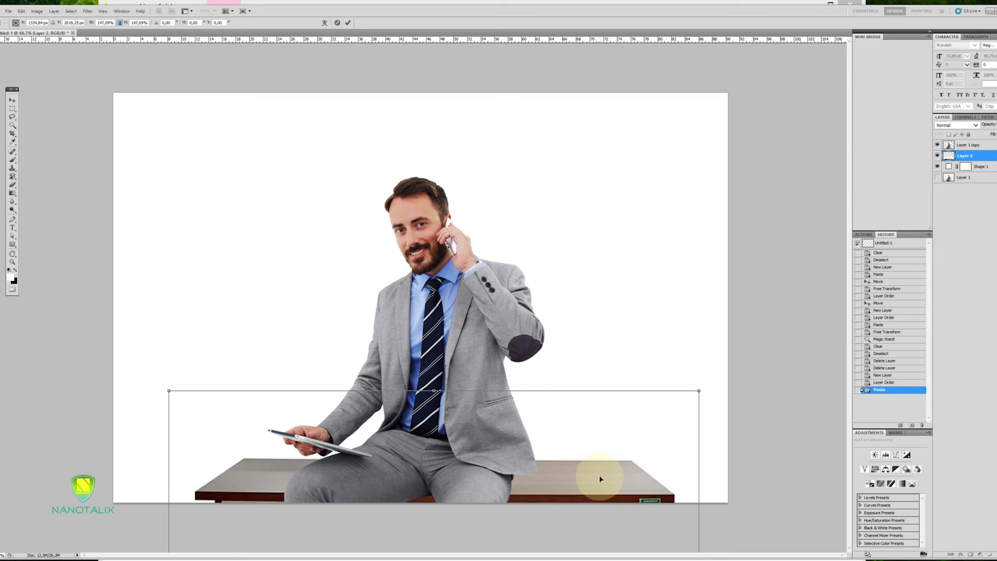
drag(600, 479, 600, 478)
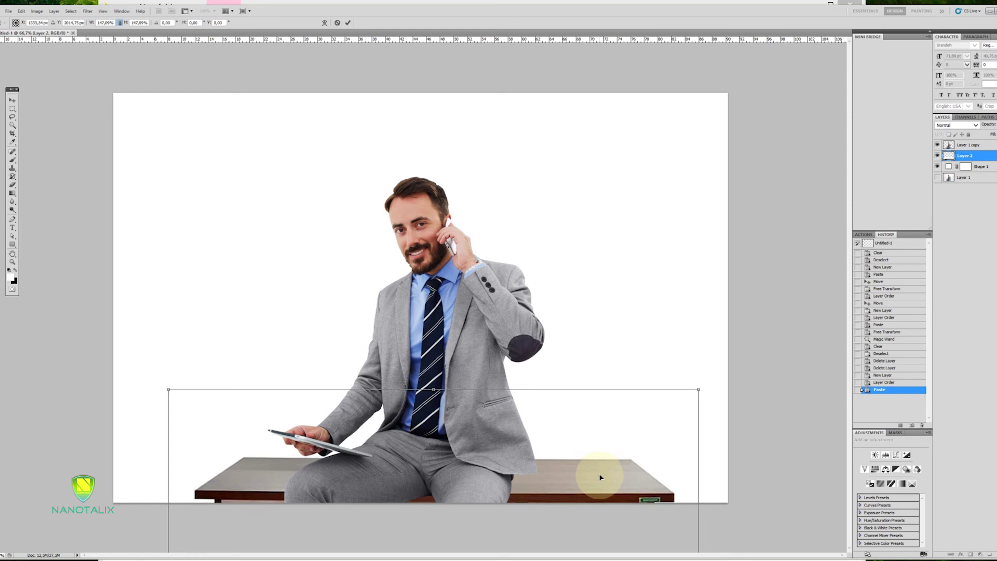
key(Return)
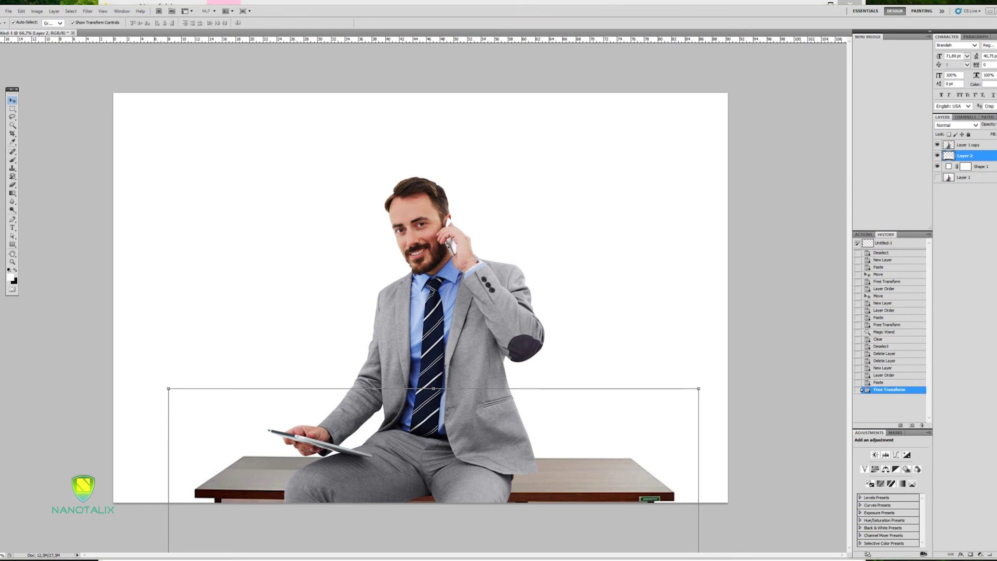
Step: Add a new layer and move it between the desk layer and Shape 1
click(966, 151)
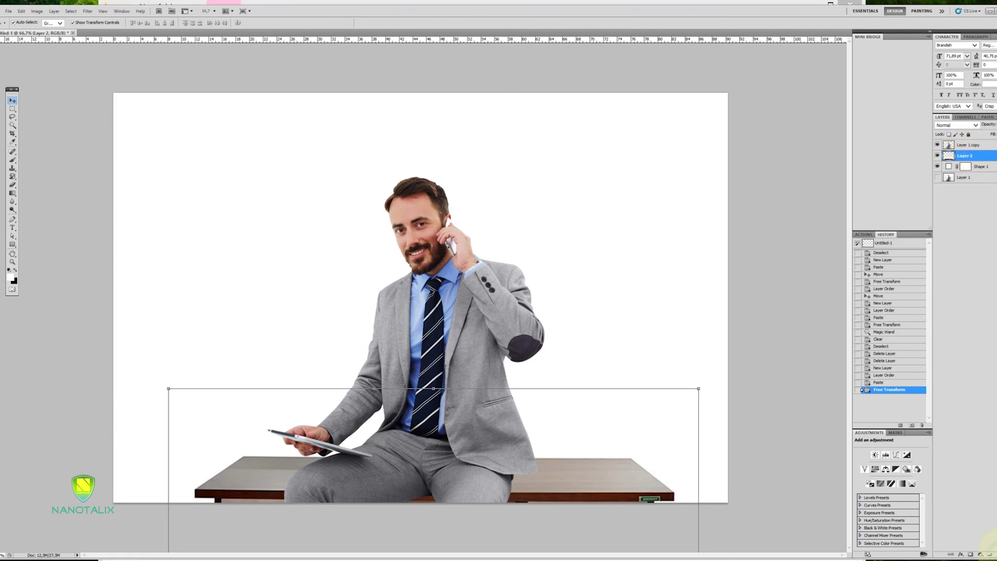
click(954, 167)
mouse_move(995, 557)
click(948, 489)
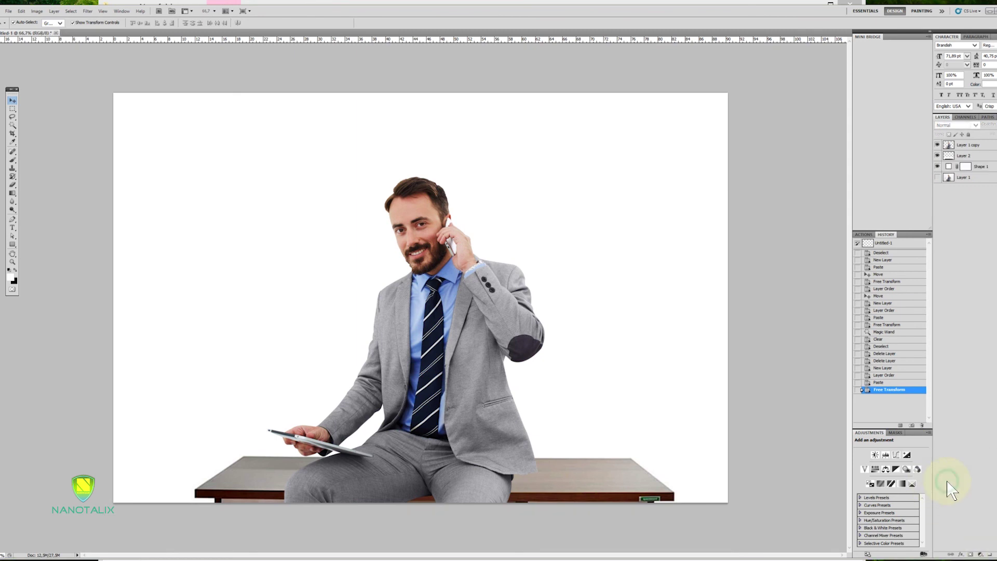
click(980, 555)
drag(946, 148, 951, 190)
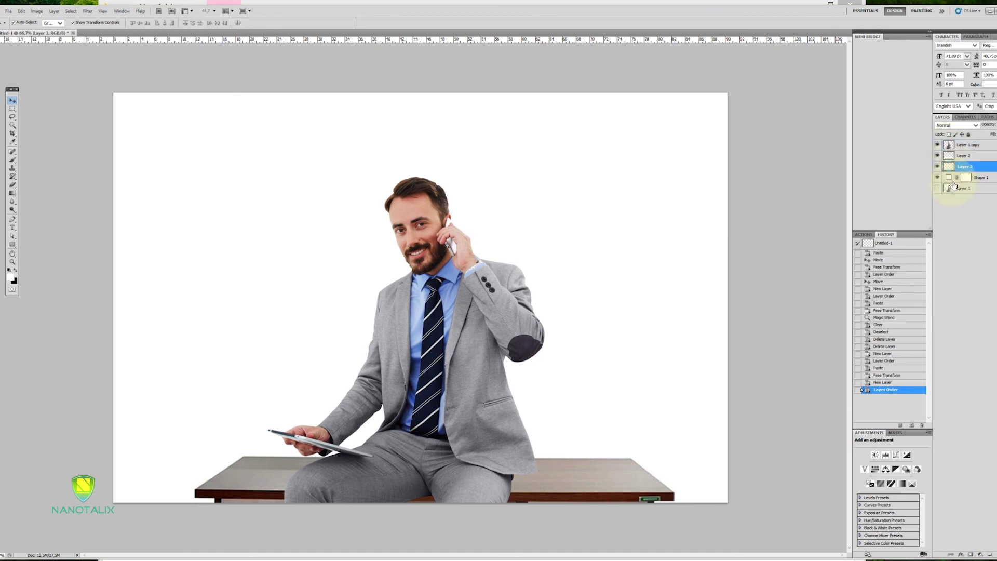
Step: Paste the office interior photo behind the desk and scale it proportionally to about 162% so it fills the canvas
key(ctrl+v)
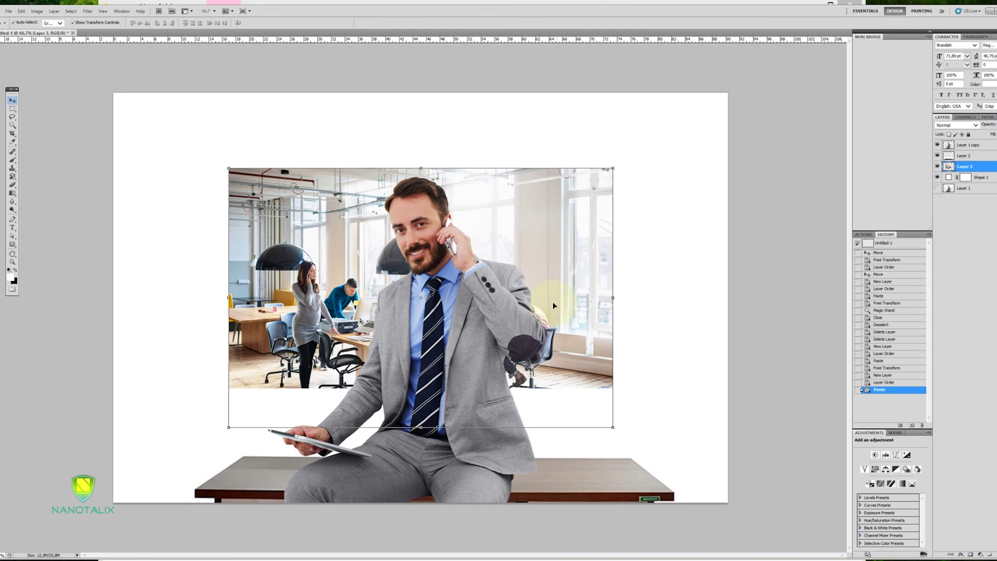
click(229, 169)
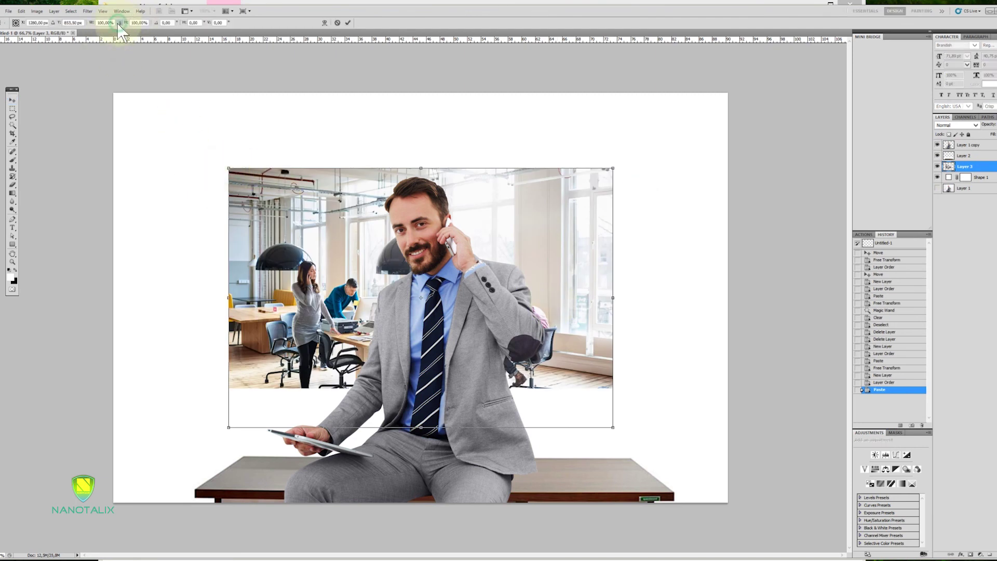
click(119, 22)
drag(228, 167, 108, 90)
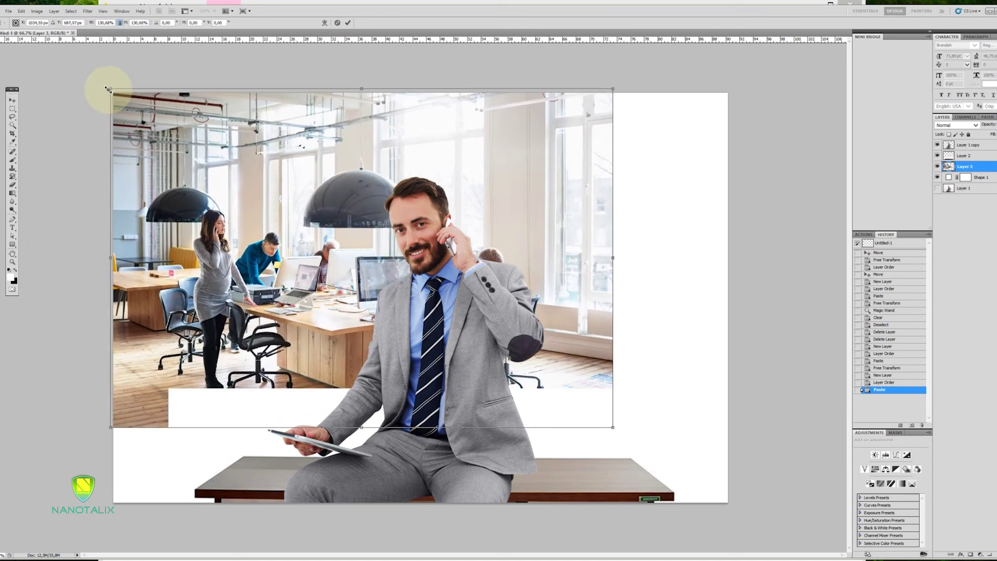
drag(614, 427, 732, 508)
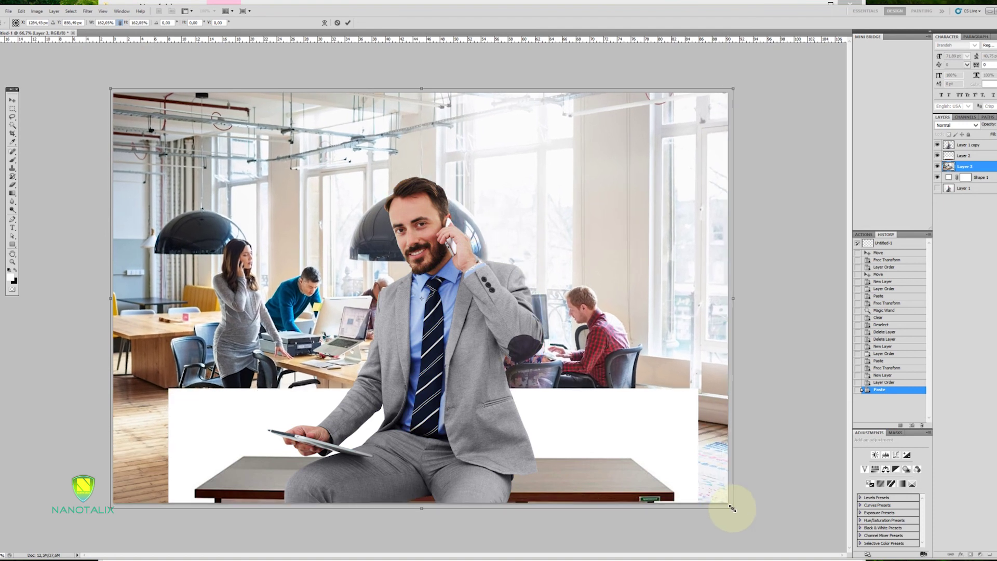
drag(732, 509, 732, 507)
key(Return)
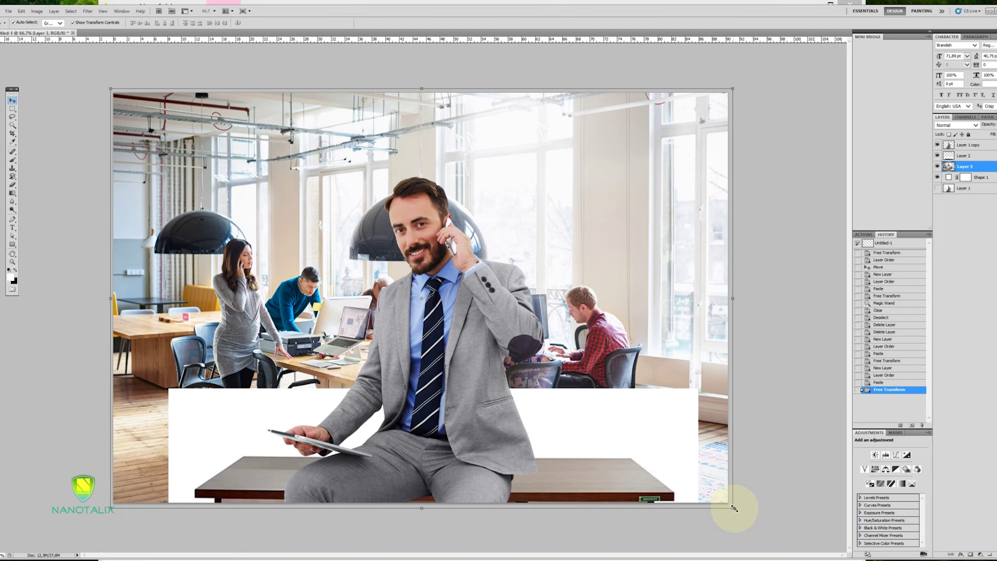
Step: Select the white background around the desk on Layer 2 with the Magic Wand, delete it, and deselect
click(611, 482)
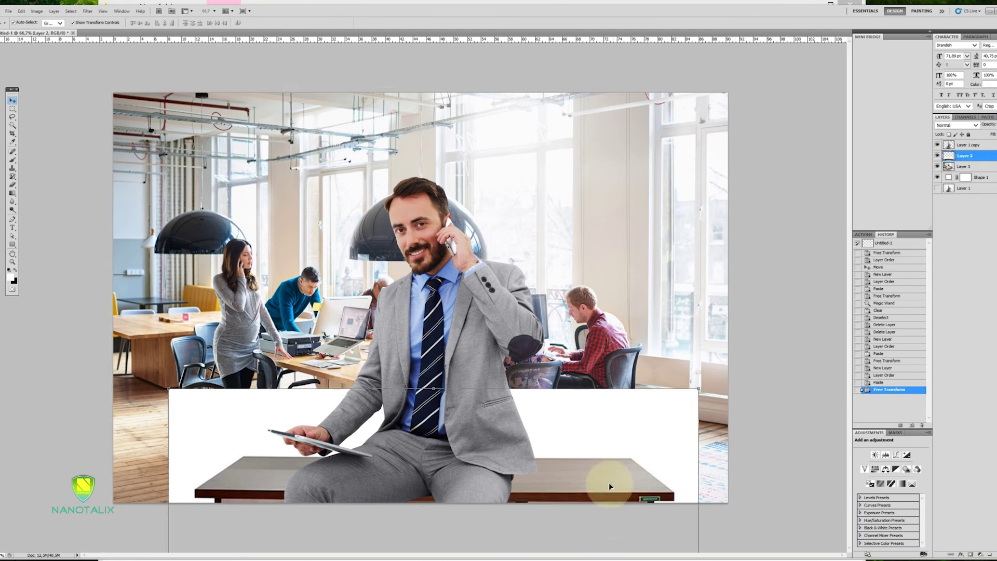
click(12, 125)
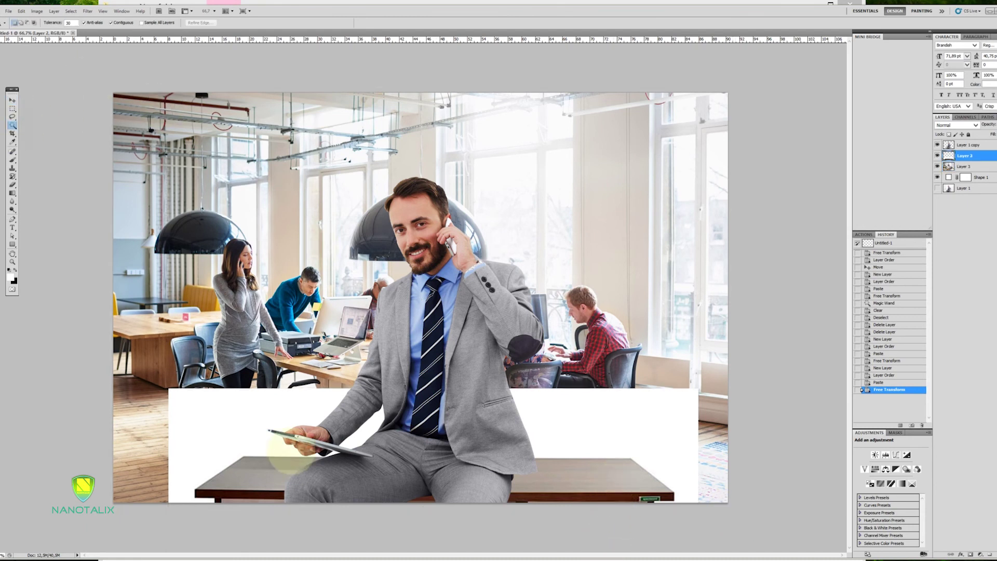
click(256, 446)
key(Delete)
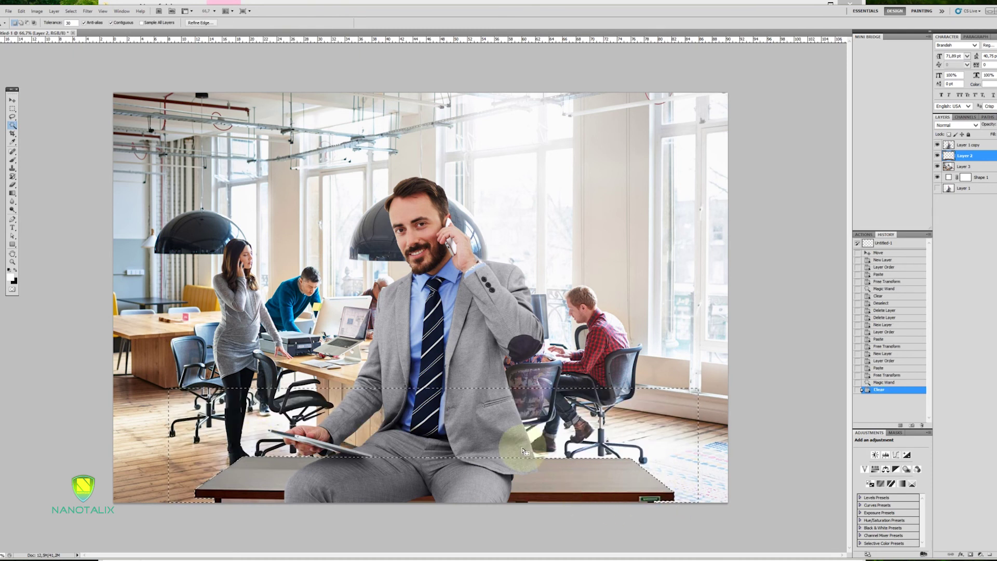
click(12, 109)
key(ctrl+d)
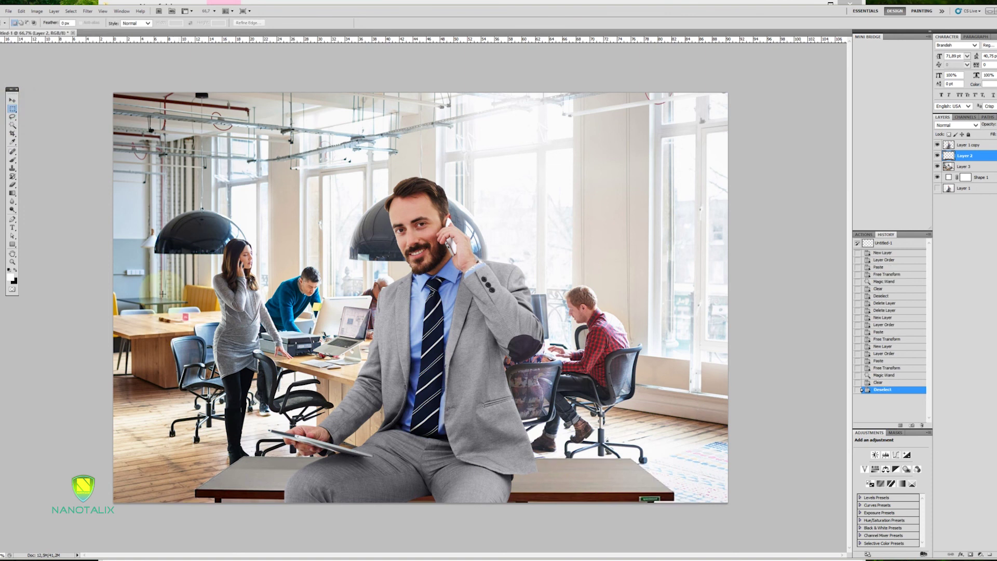
click(12, 100)
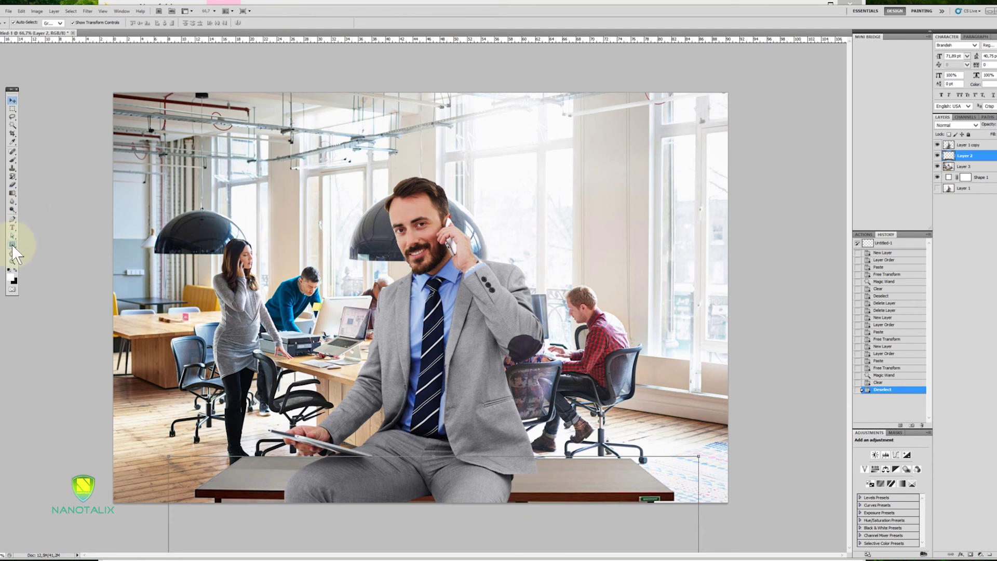
Step: Darken the desk surface and edge around the man's legs with the Burn tool
click(12, 210)
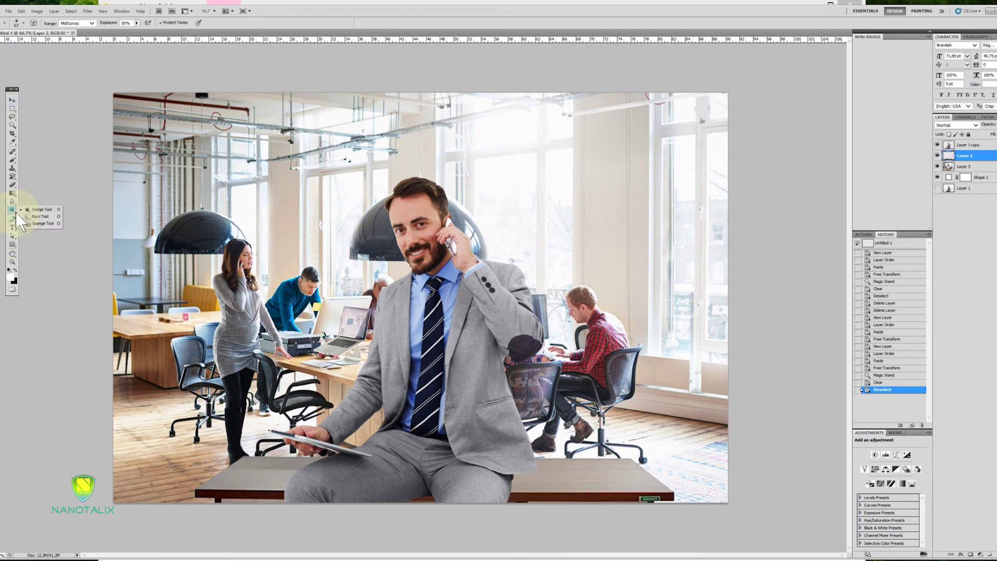
click(32, 217)
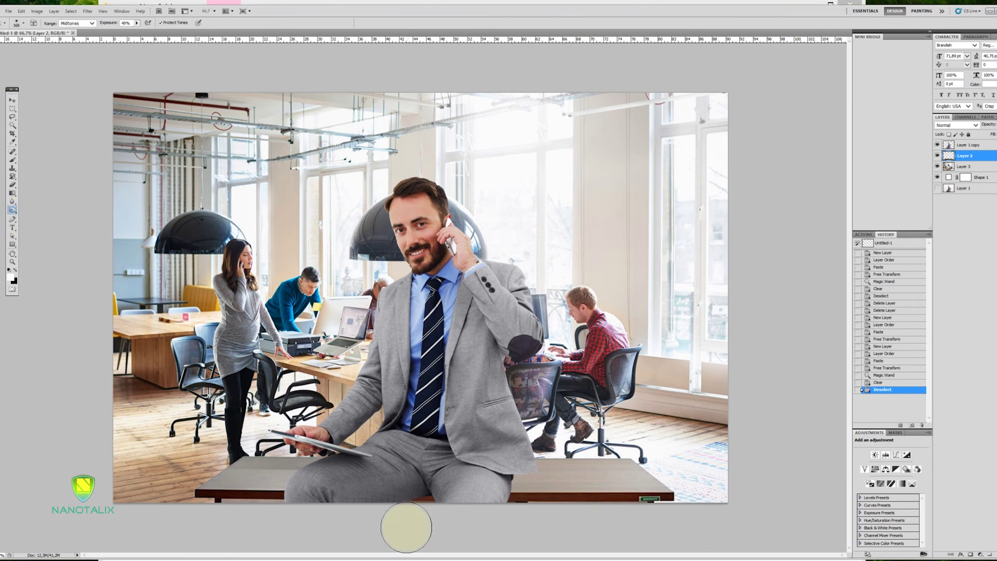
mouse_move(426, 499)
mouse_down()
mouse_move(449, 497)
mouse_move(427, 506)
mouse_move(449, 518)
mouse_move(423, 508)
mouse_up()
click(428, 503)
click(425, 506)
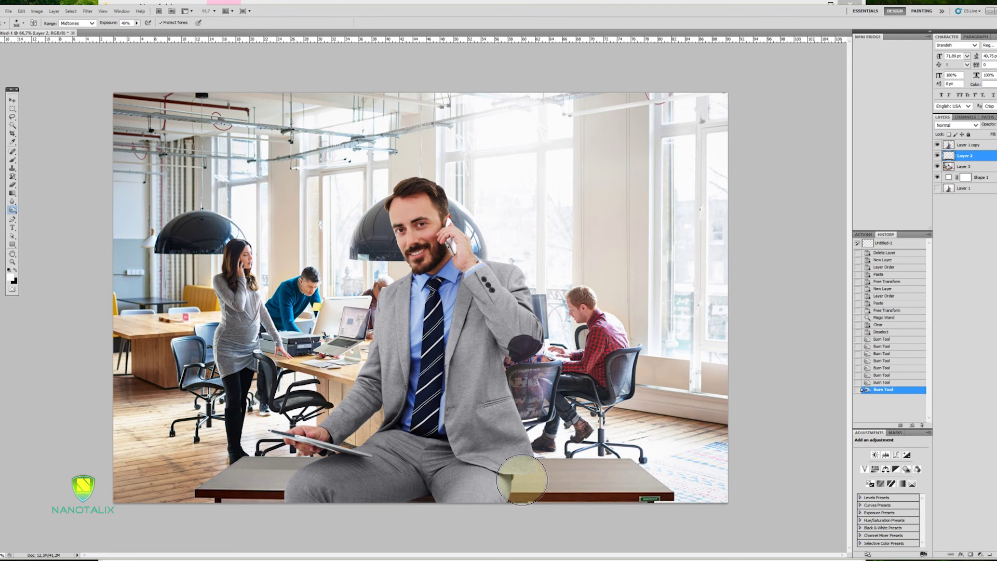
mouse_move(260, 498)
mouse_down()
mouse_move(263, 485)
mouse_move(237, 501)
mouse_move(345, 478)
mouse_move(282, 501)
mouse_up()
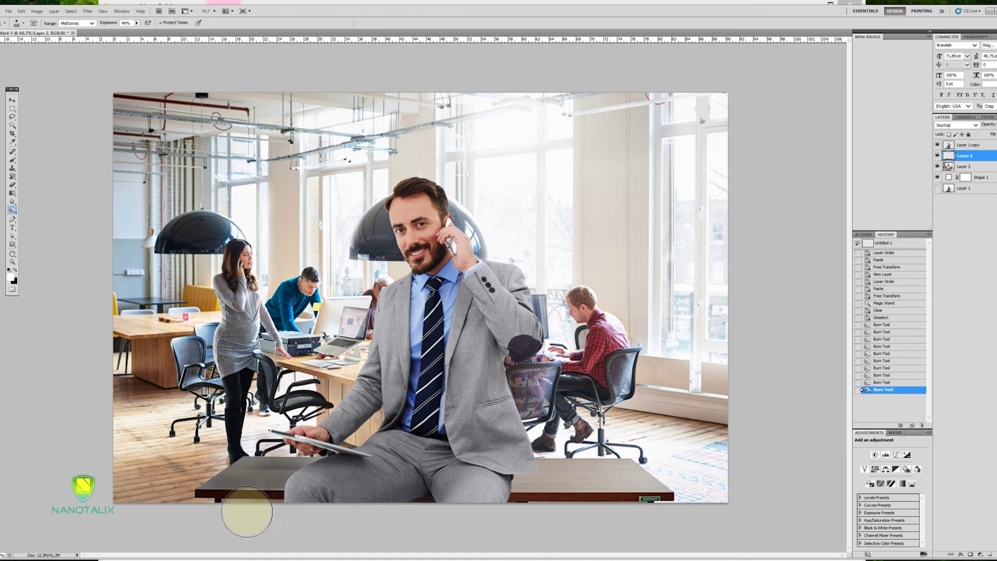
drag(256, 448, 251, 460)
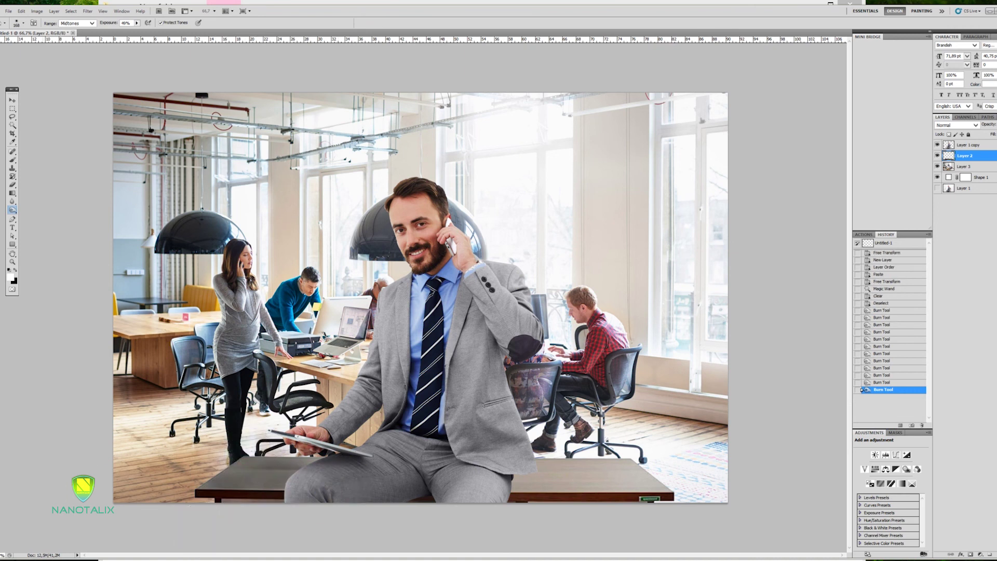
mouse_move(330, 456)
mouse_down()
mouse_move(323, 452)
mouse_move(304, 480)
mouse_move(305, 506)
mouse_move(317, 515)
mouse_up()
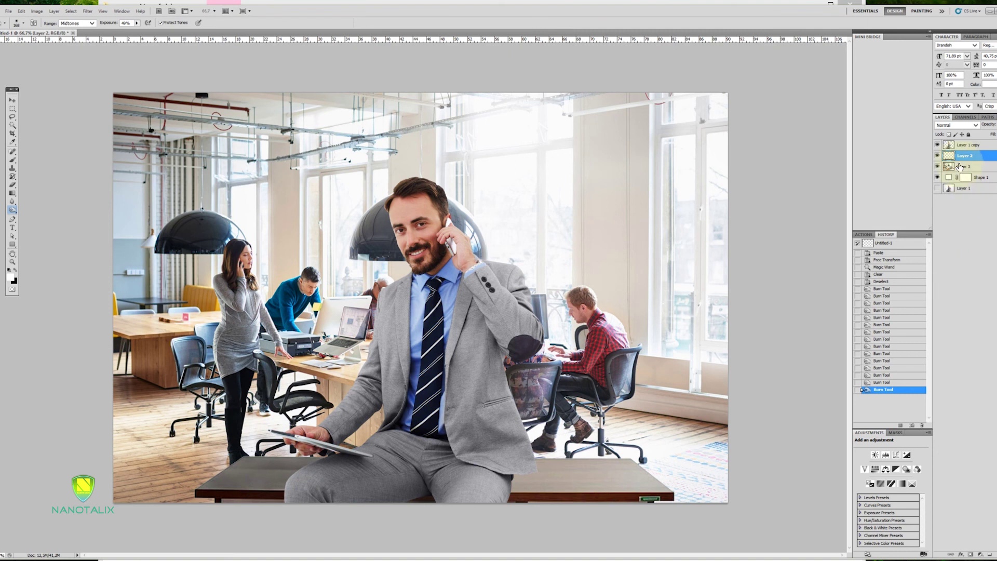
Step: Burn shading into the man's thighs and lower trousers on the Layer 1 copy layer, then deselect the layer
click(967, 145)
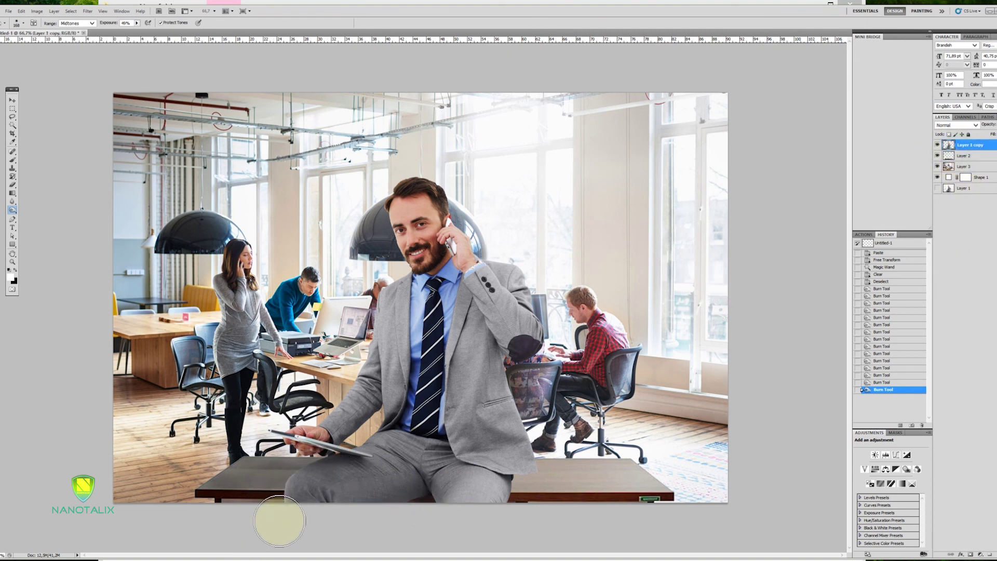
mouse_move(330, 491)
mouse_down()
mouse_move(364, 454)
mouse_move(384, 453)
mouse_move(264, 512)
mouse_move(298, 515)
mouse_up()
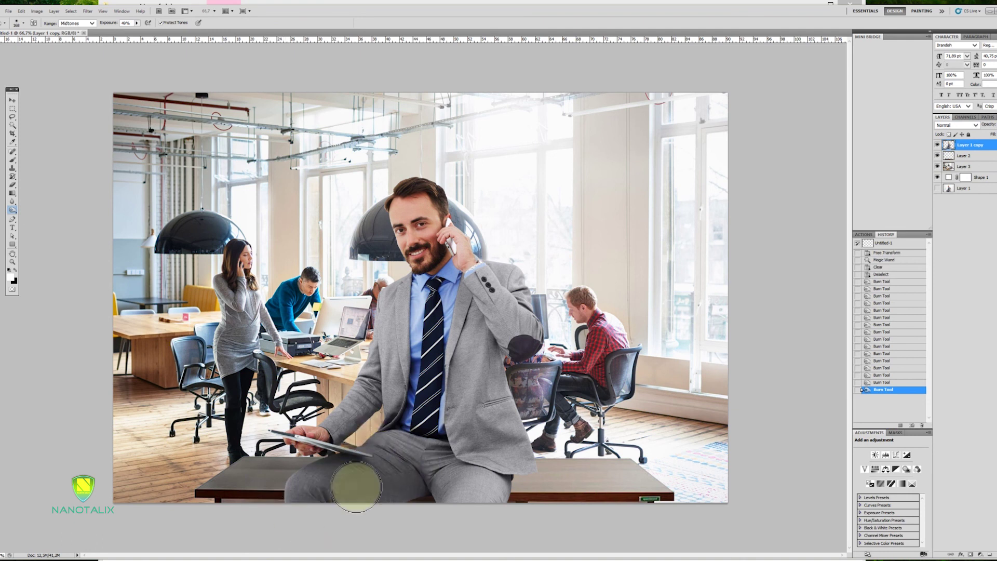
mouse_move(397, 452)
mouse_down()
mouse_move(388, 439)
mouse_move(454, 452)
mouse_move(374, 539)
mouse_up()
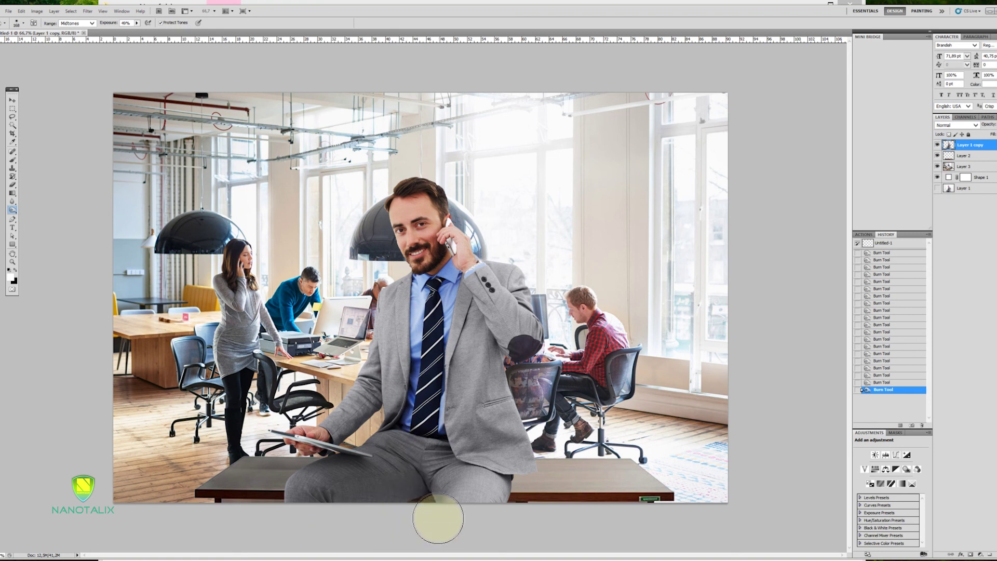
click(12, 100)
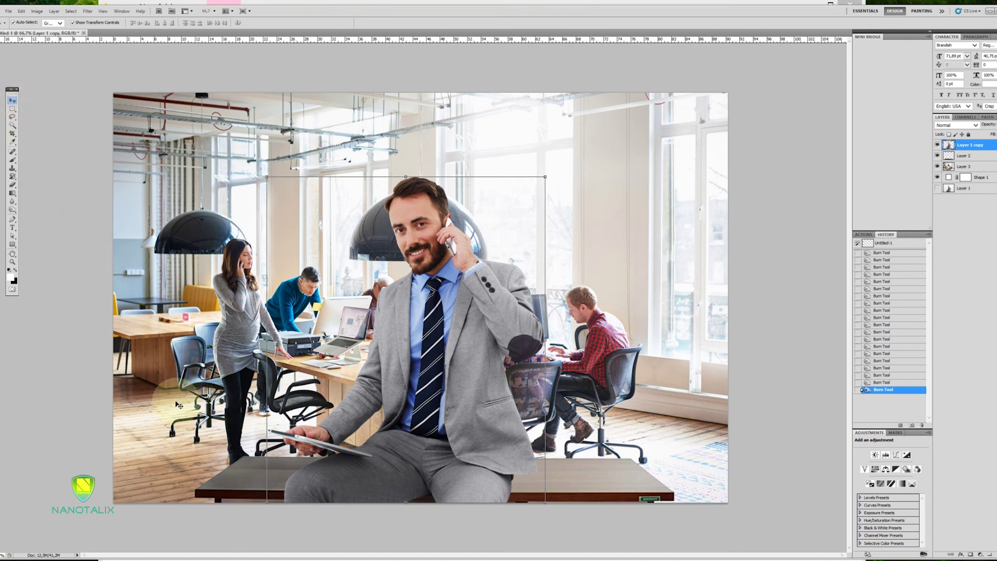
click(67, 385)
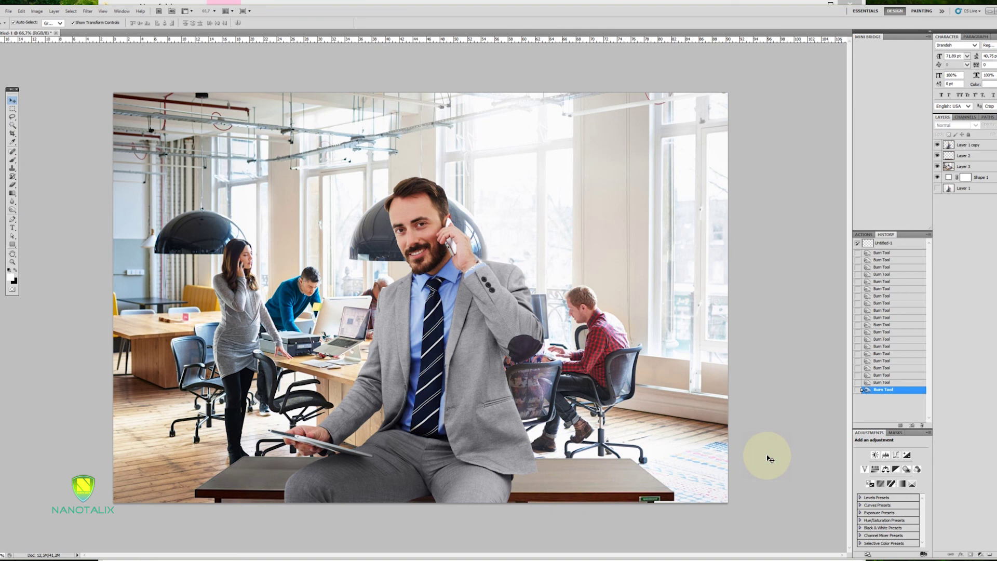
Step: Select the man's Layer 1 copy and enable a Drop Shadow in its layer style, leaving Bevel and Emboss off
click(496, 447)
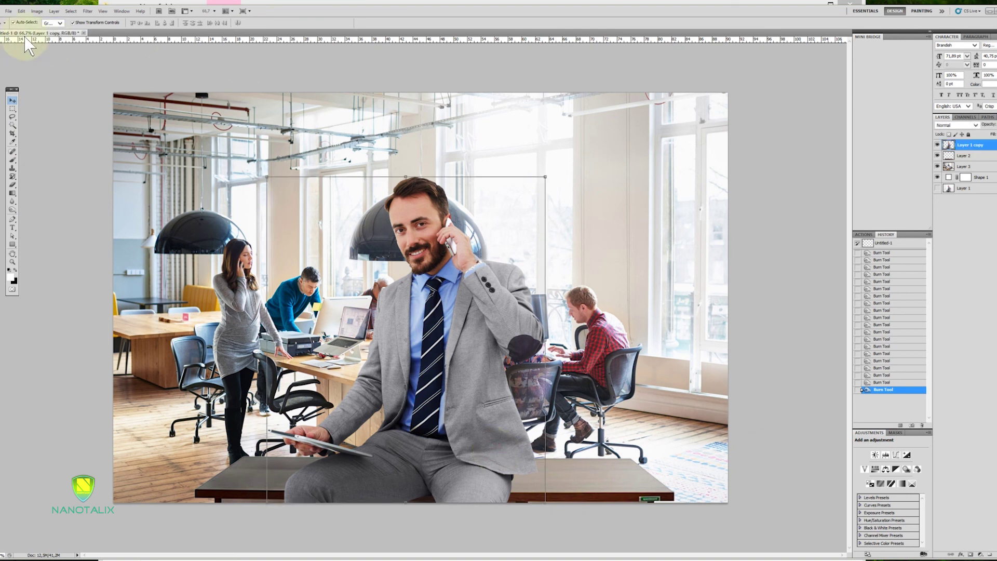
click(54, 12)
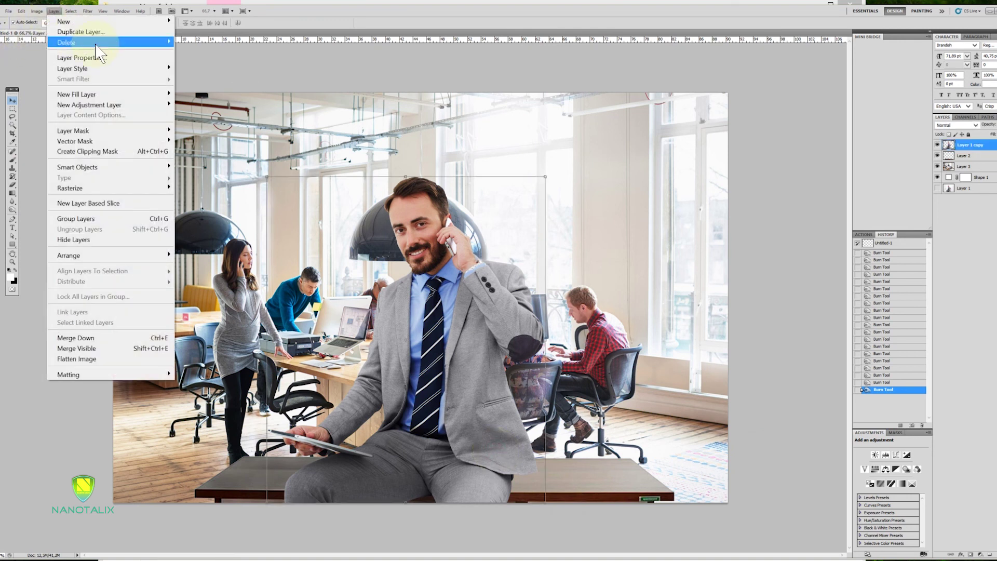
mouse_move(101, 71)
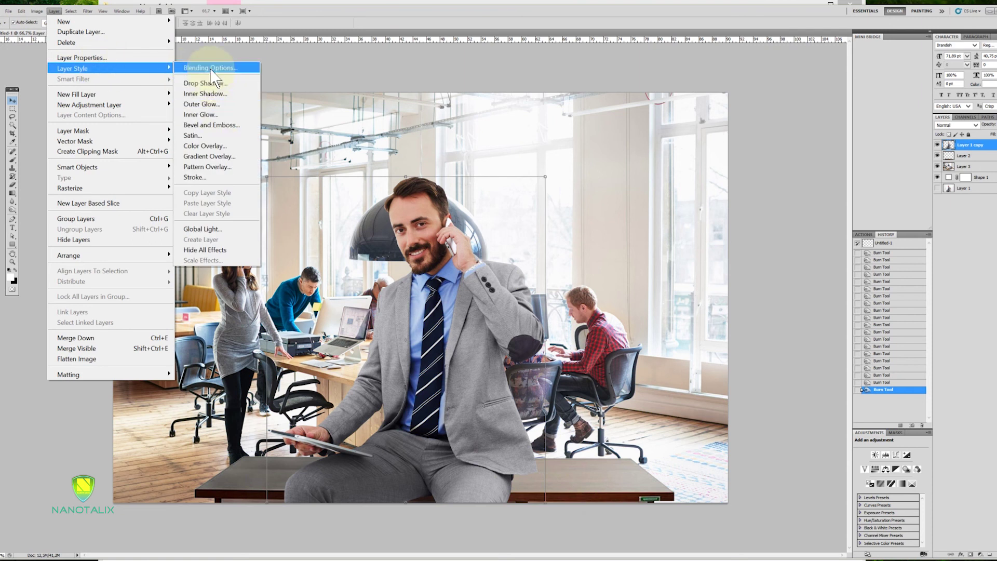
click(218, 127)
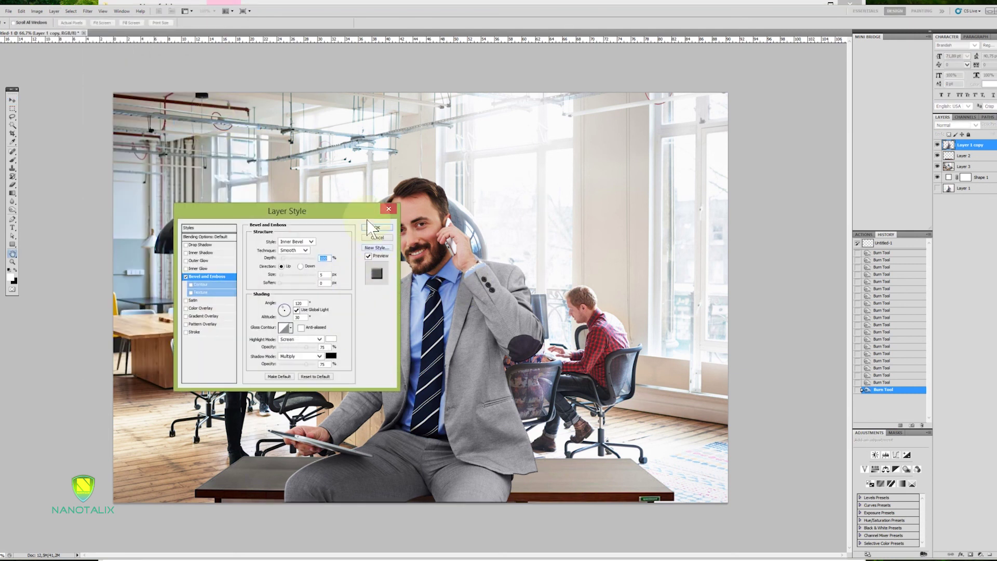
drag(343, 212, 844, 116)
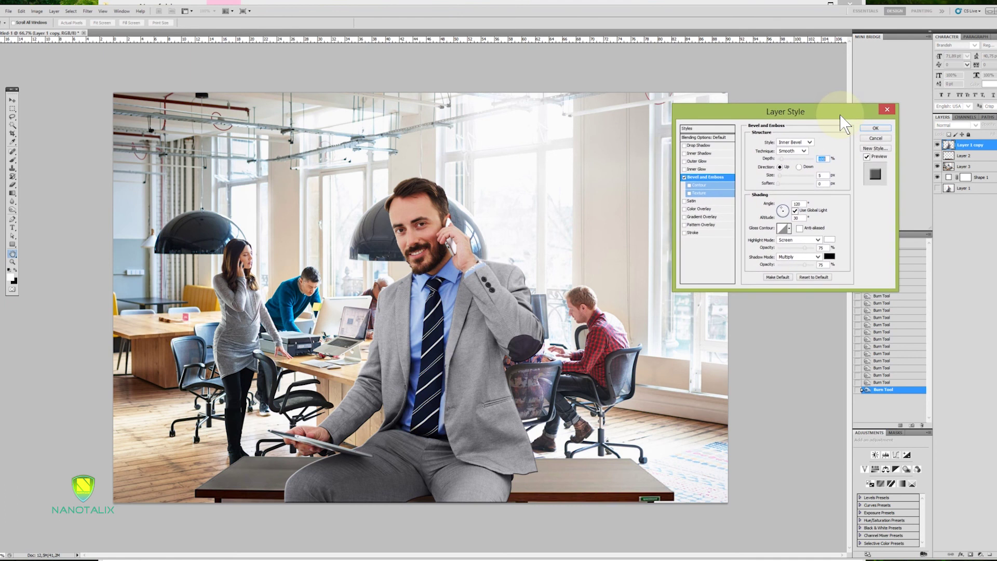
click(685, 178)
click(699, 145)
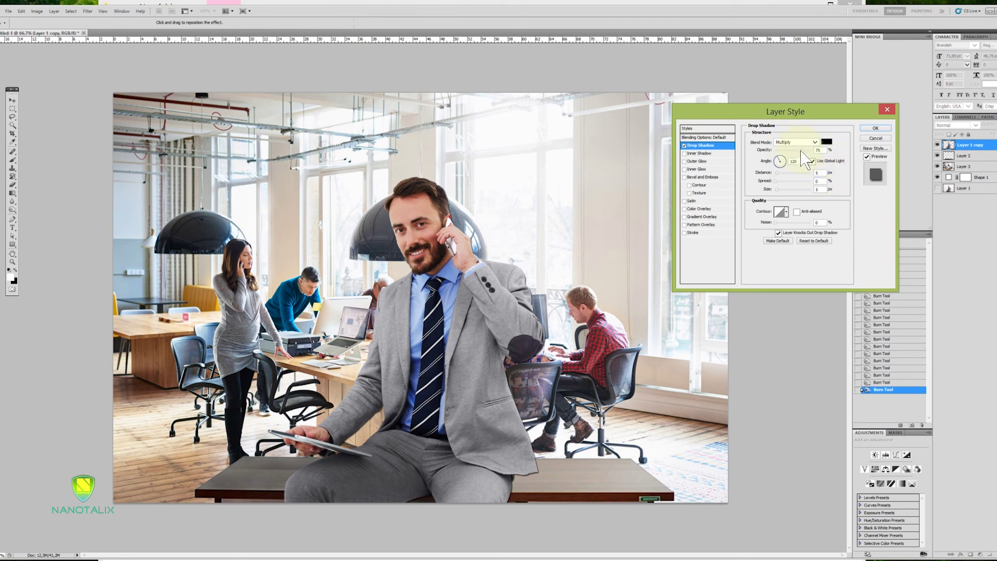
Step: Set the man's drop shadow to a 56° angle, 14 px distance and 21 px size, apply it, and deselect the layer
drag(781, 166, 781, 185)
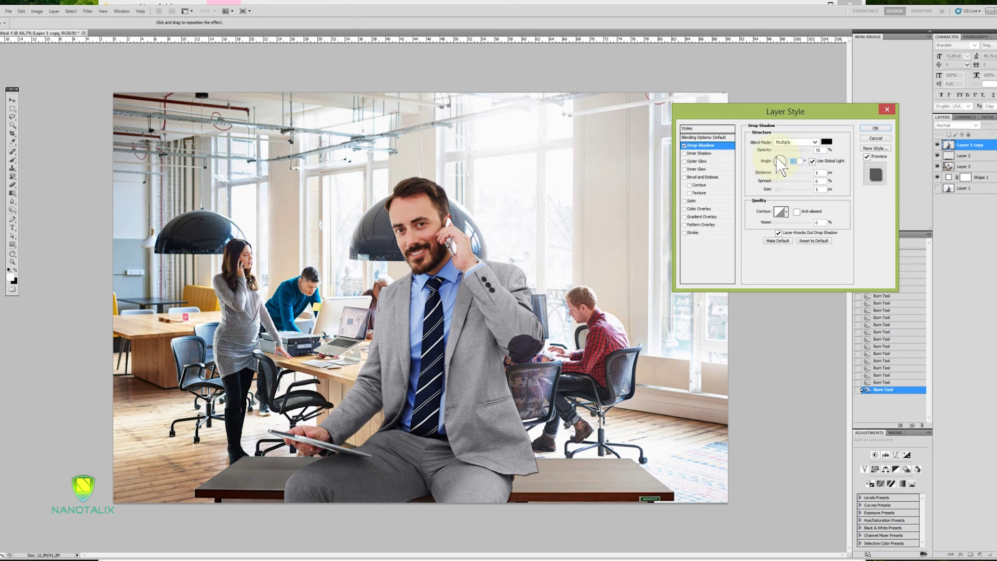
text(128)
key(Tab)
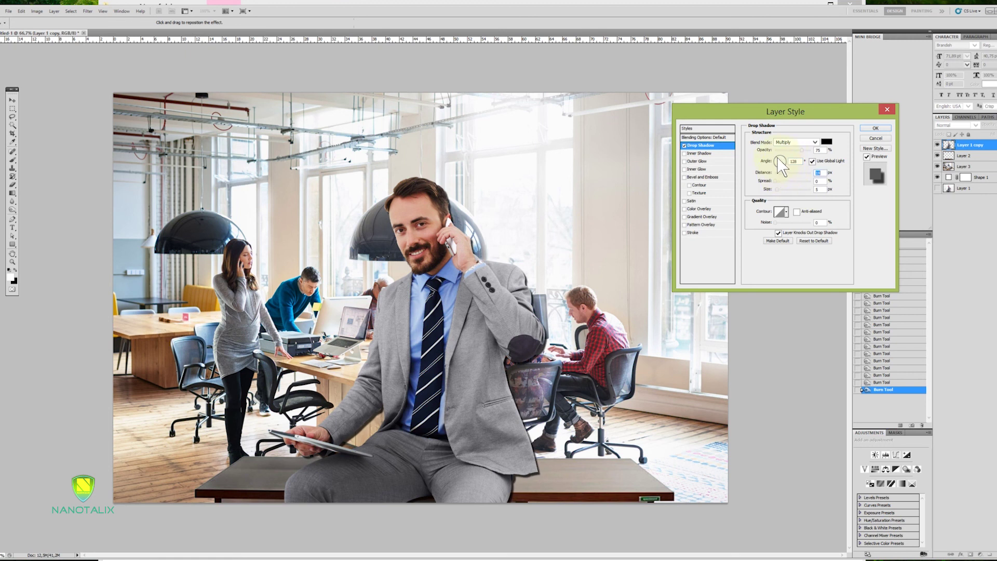
click(782, 159)
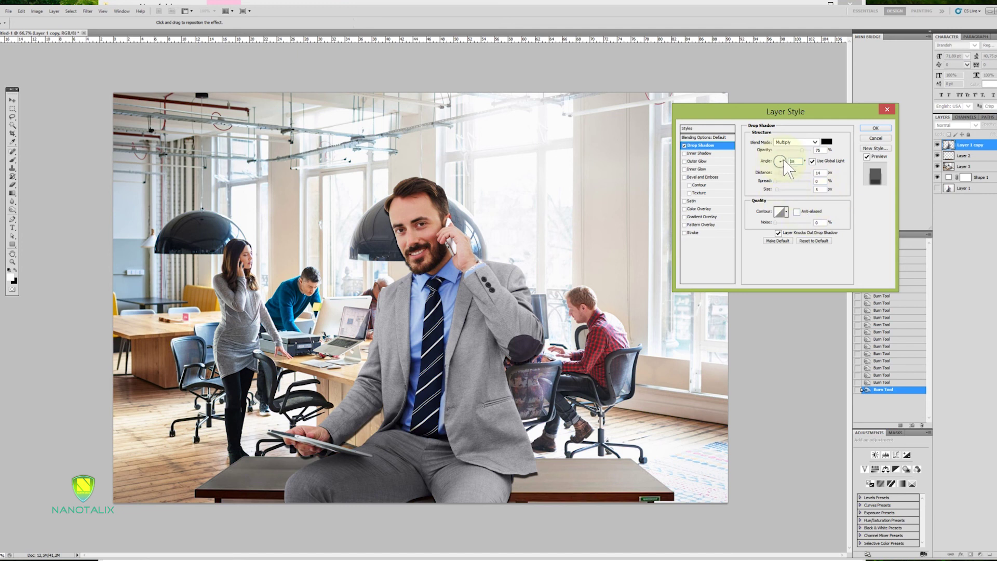
key(Up)
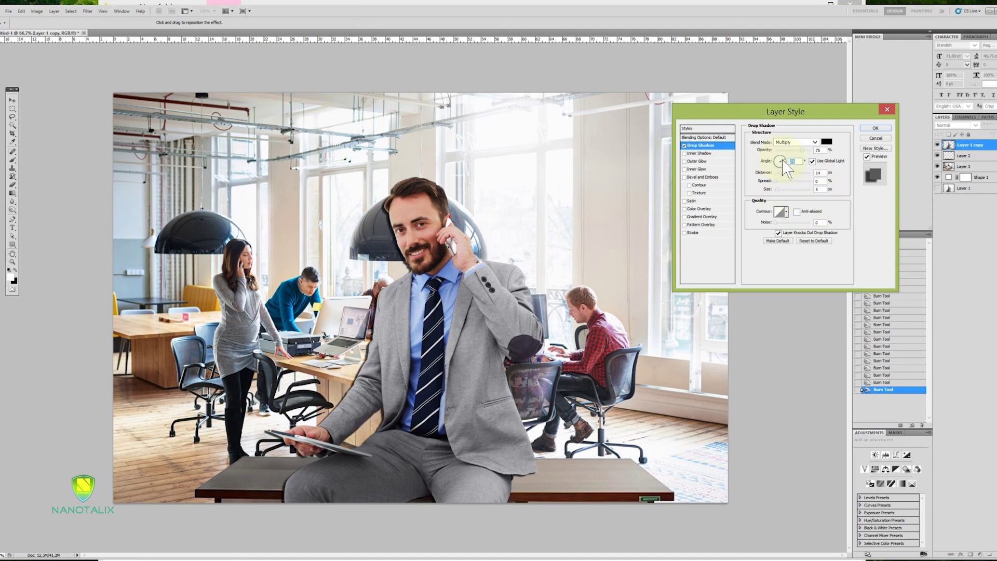
key(Up)
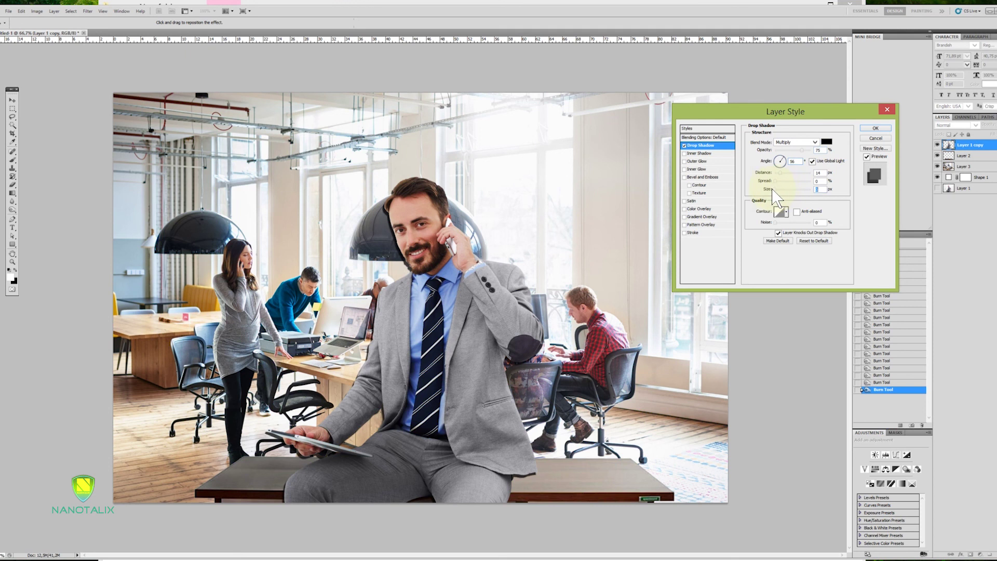
drag(777, 190, 785, 190)
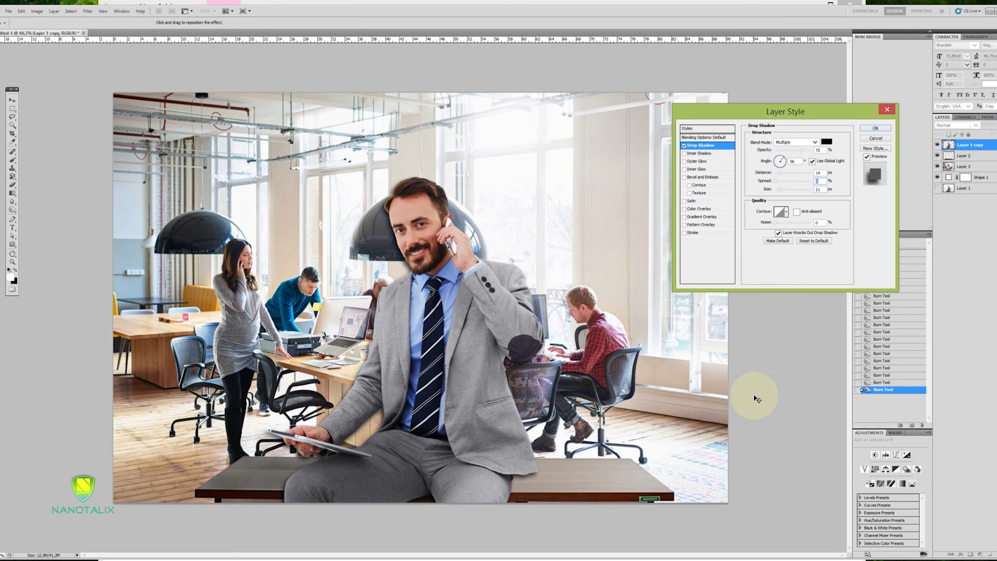
click(876, 128)
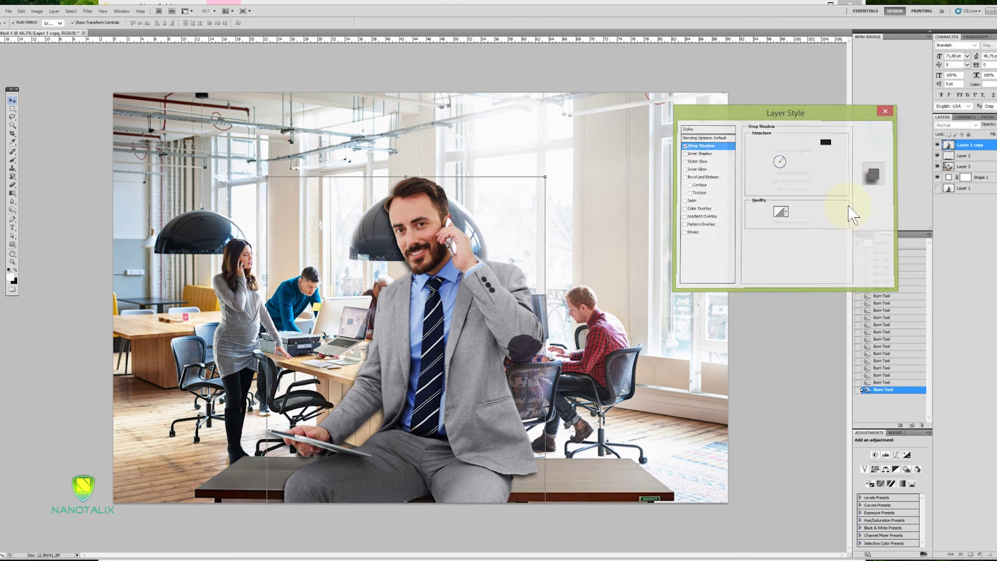
click(793, 365)
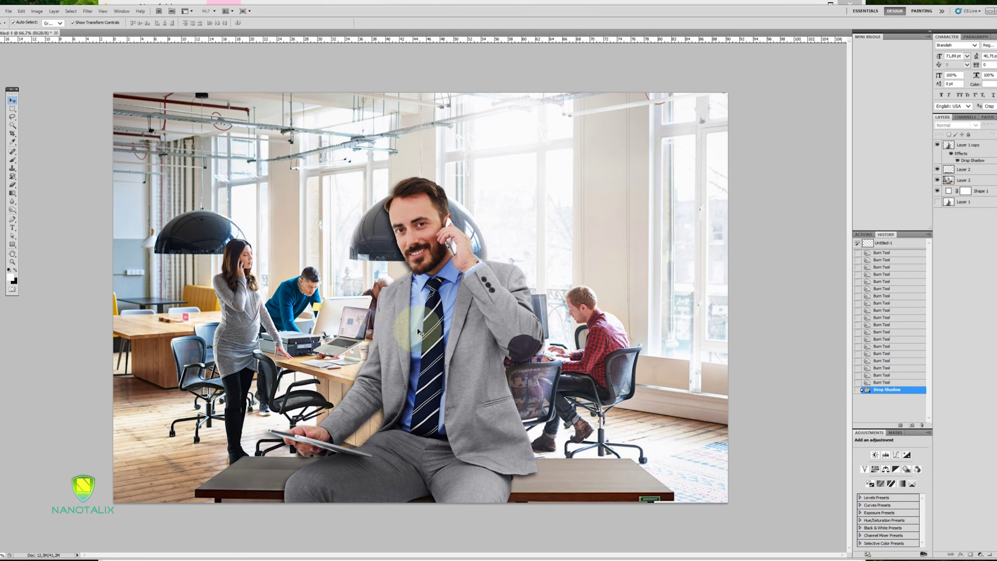
Step: Brighten the man's Layer 1 copy with Curves, using an RGB midtone point at input 115 and output 139
click(437, 319)
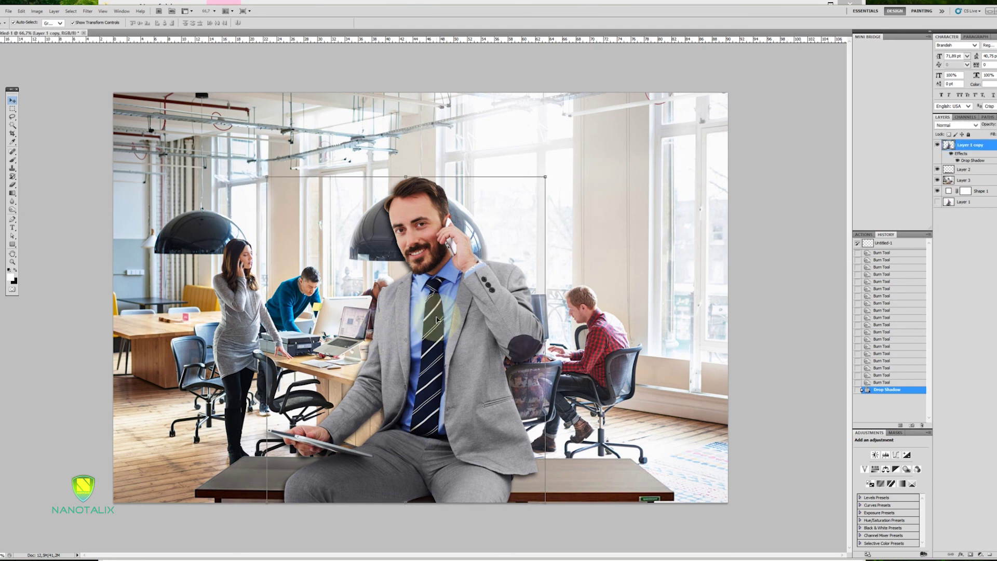
key(i)
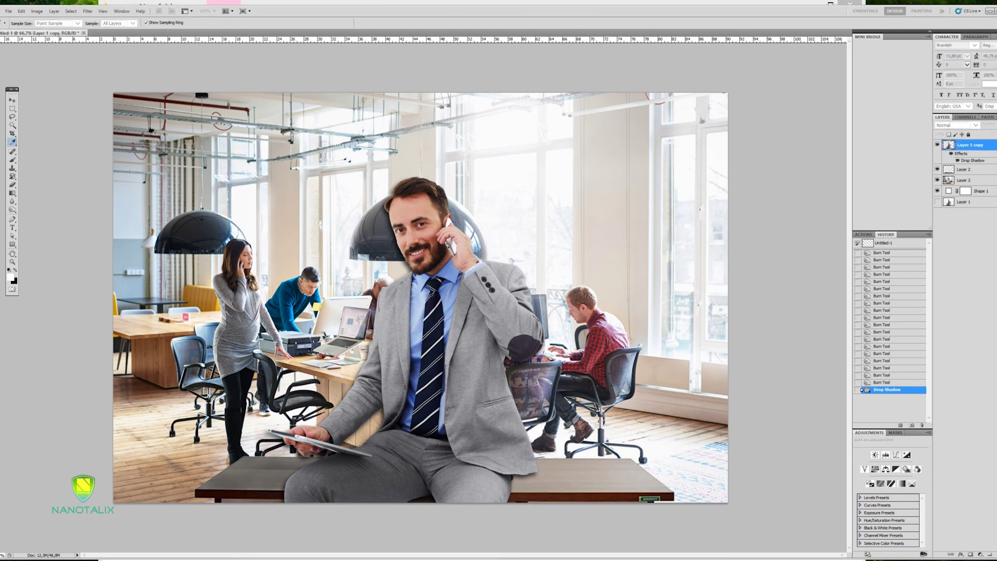
key(ctrl+m)
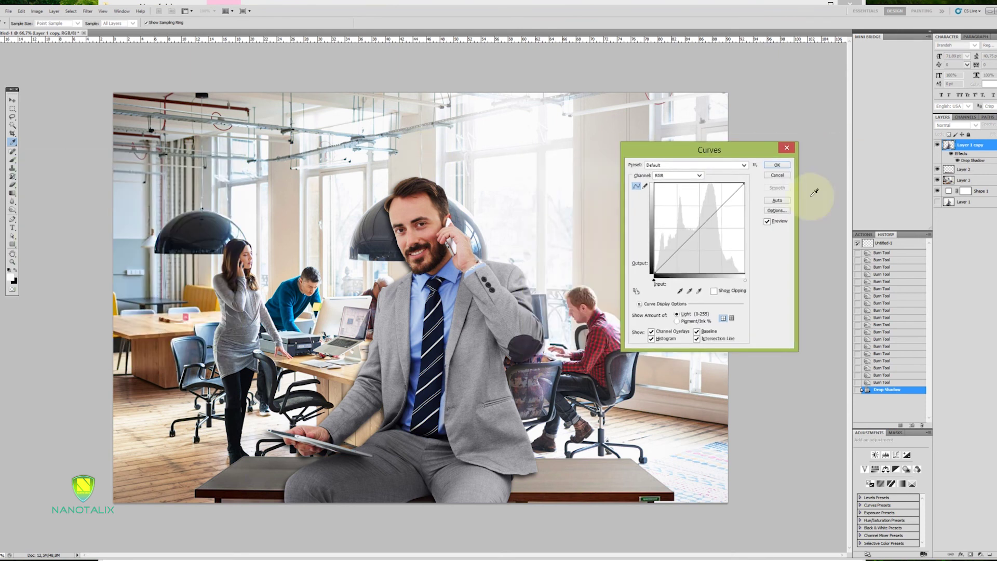
drag(700, 228, 694, 223)
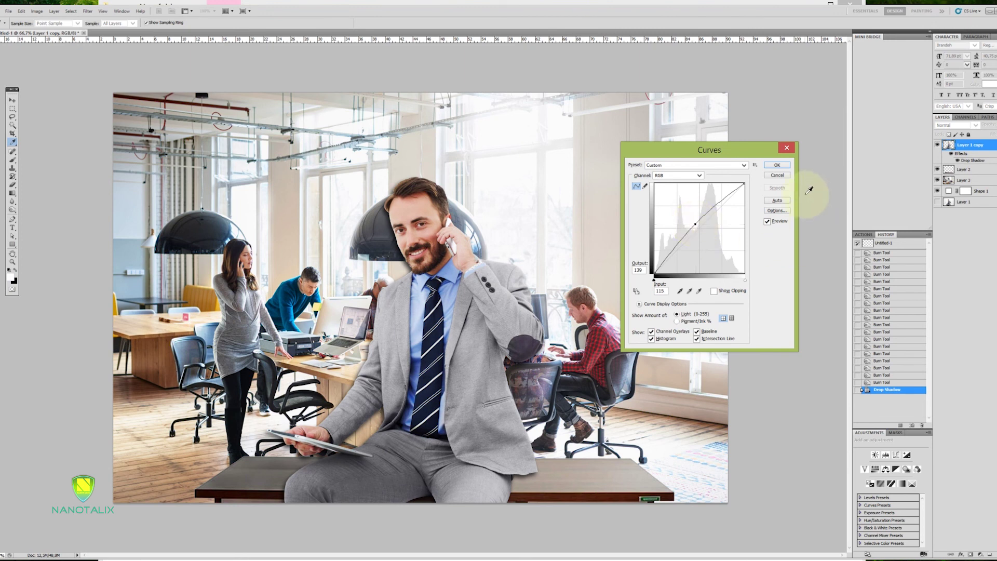
click(777, 165)
Step: Brighten the office photo on Layer 3 with an RGB Curves point at input 123 and output 142, and deselect the layer
key(v)
click(722, 171)
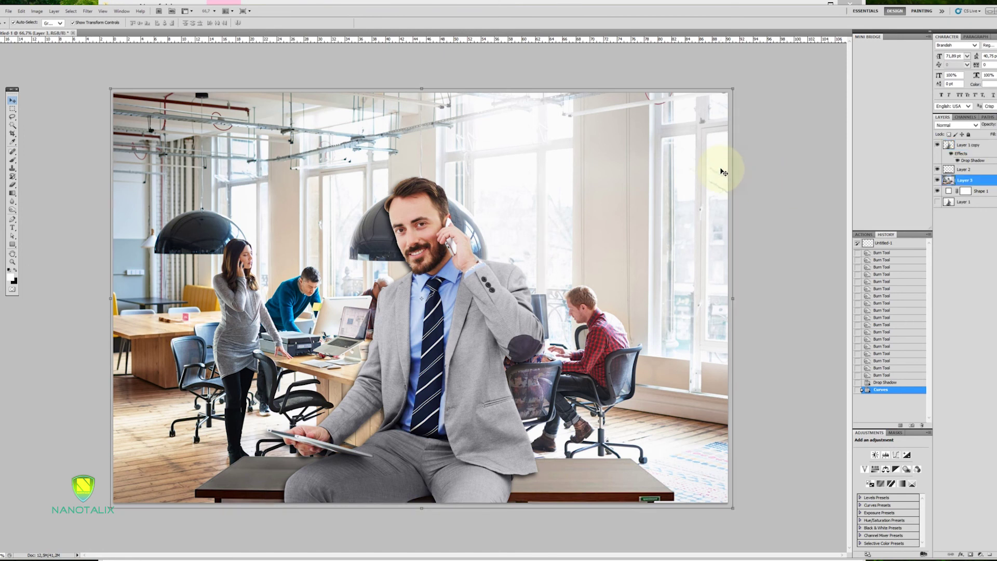
key(ctrl+m)
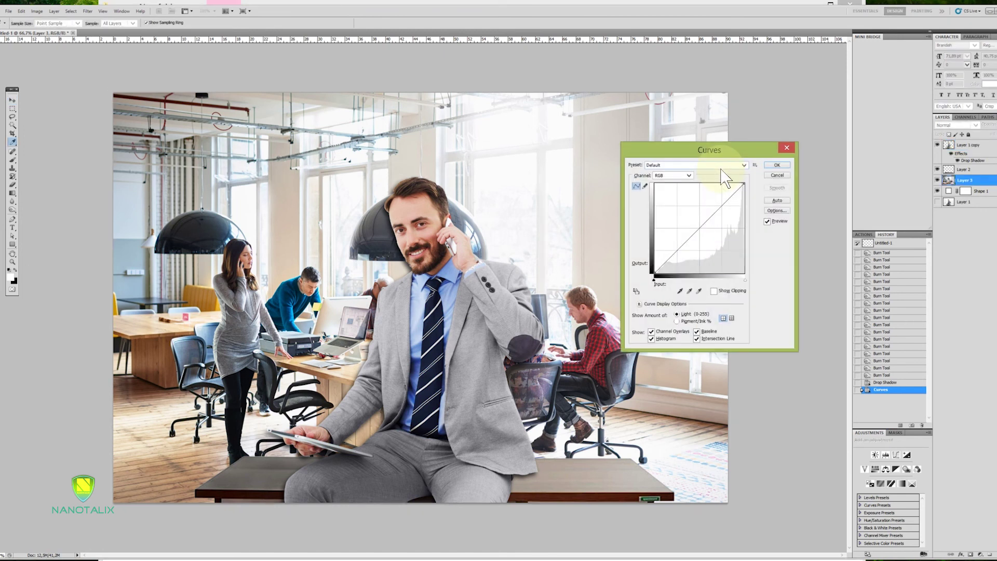
drag(698, 227, 698, 222)
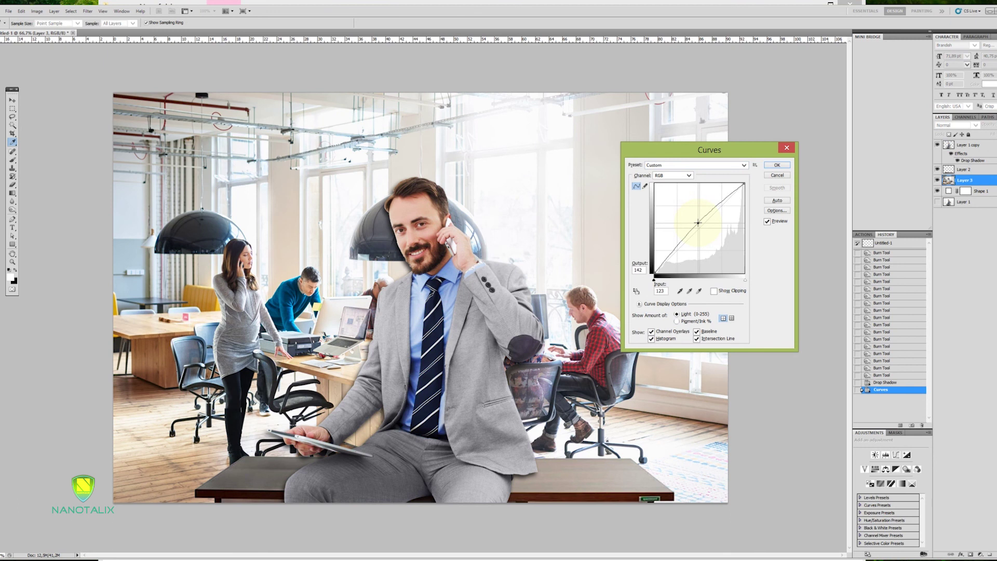
click(777, 164)
click(812, 175)
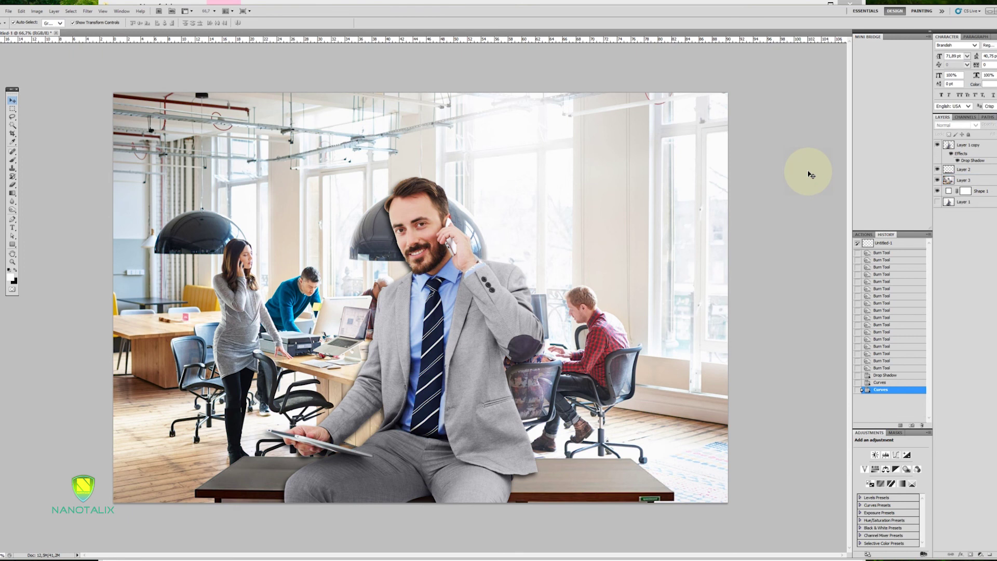